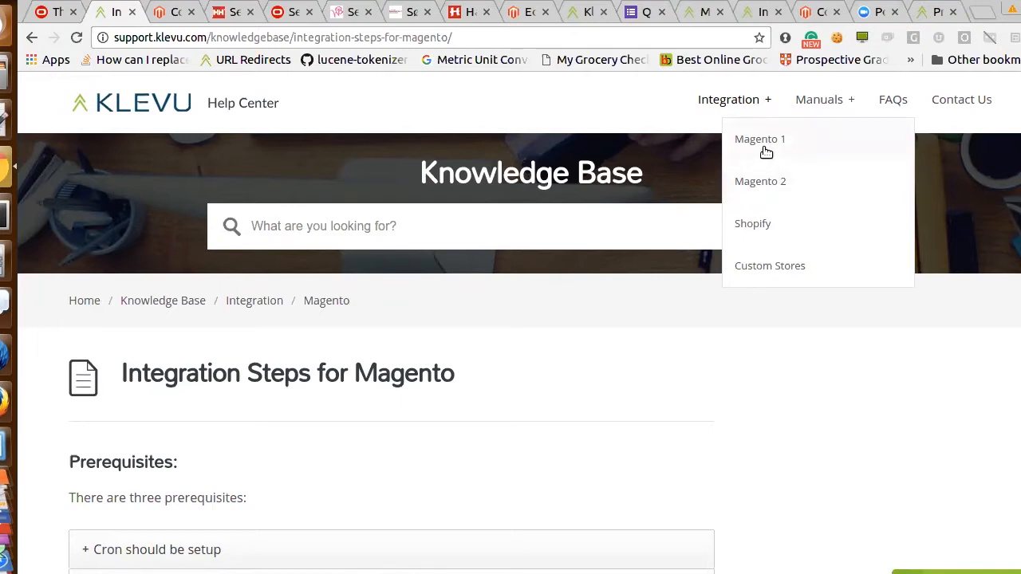
Open the Magento 1 integration guide and view the prerequisite on setting up cron
click(764, 146)
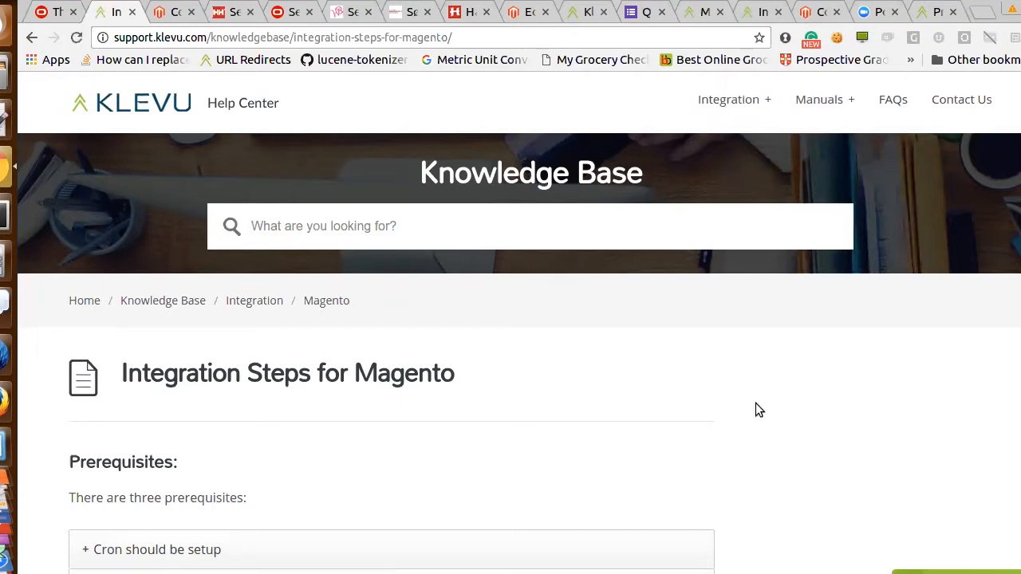
scroll(617, 393, down, 3)
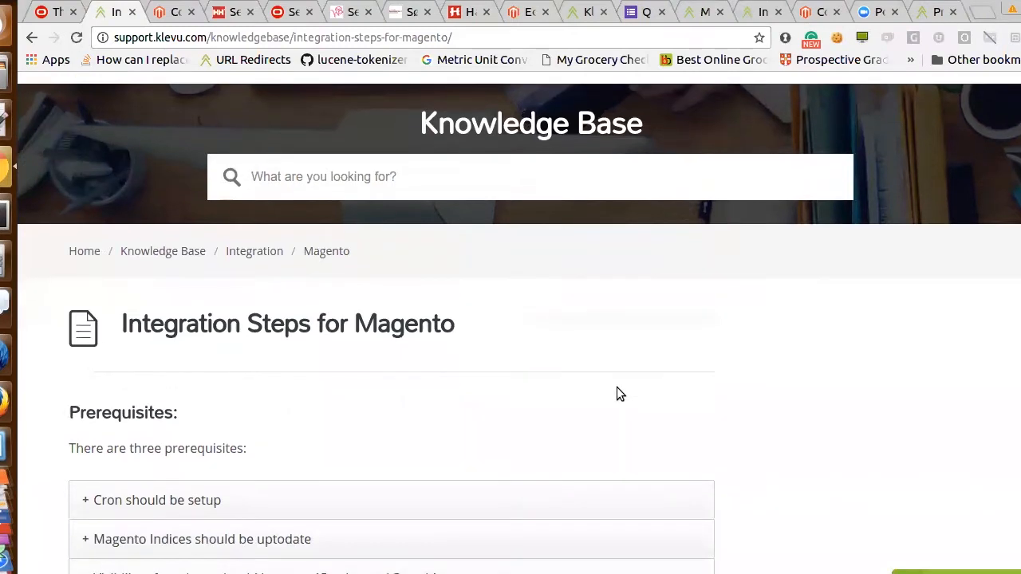
scroll(616, 387, down, 3)
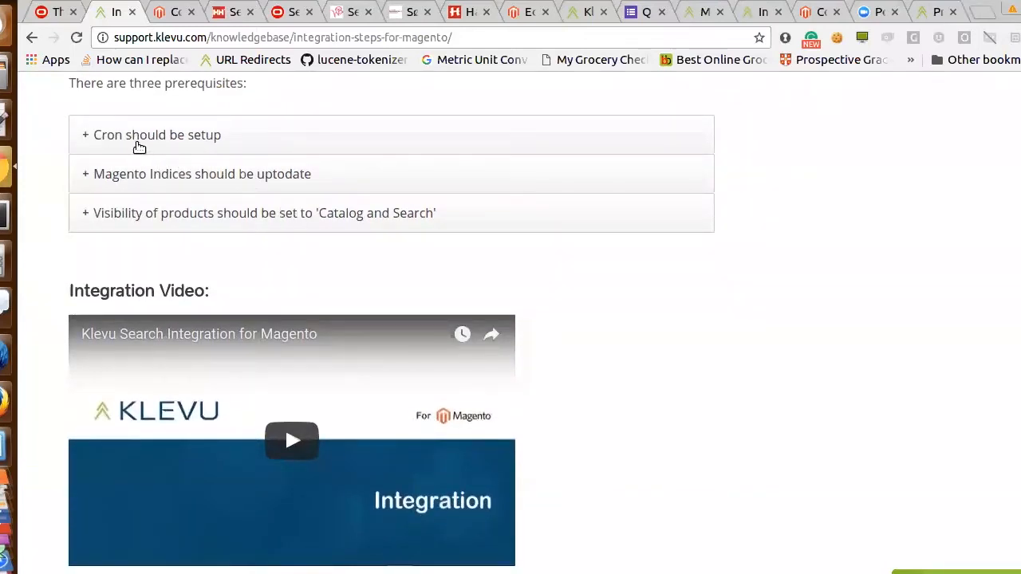
click(139, 146)
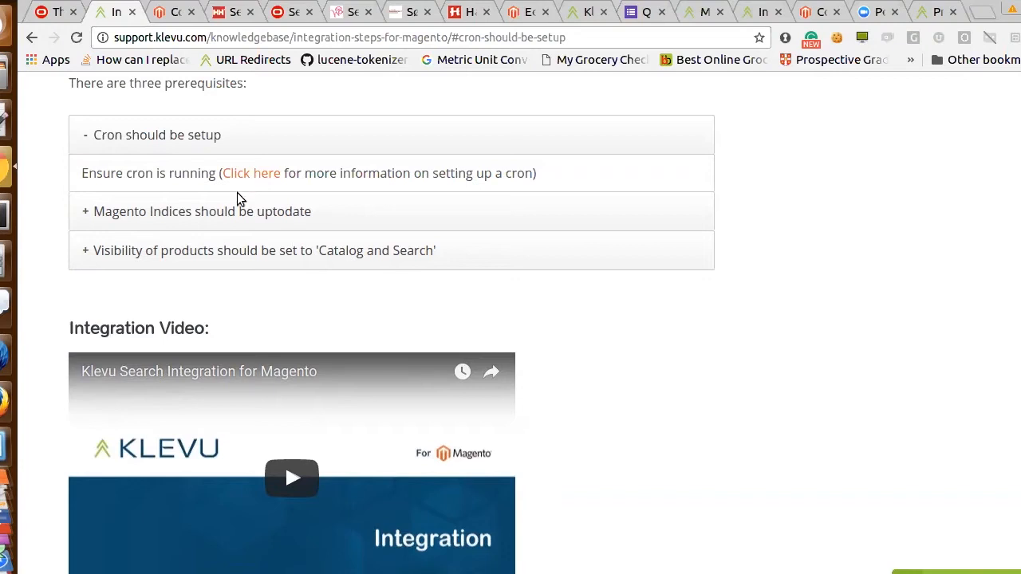
Review the guide's prerequisite instructions for keeping the Magento indices up to date
click(221, 210)
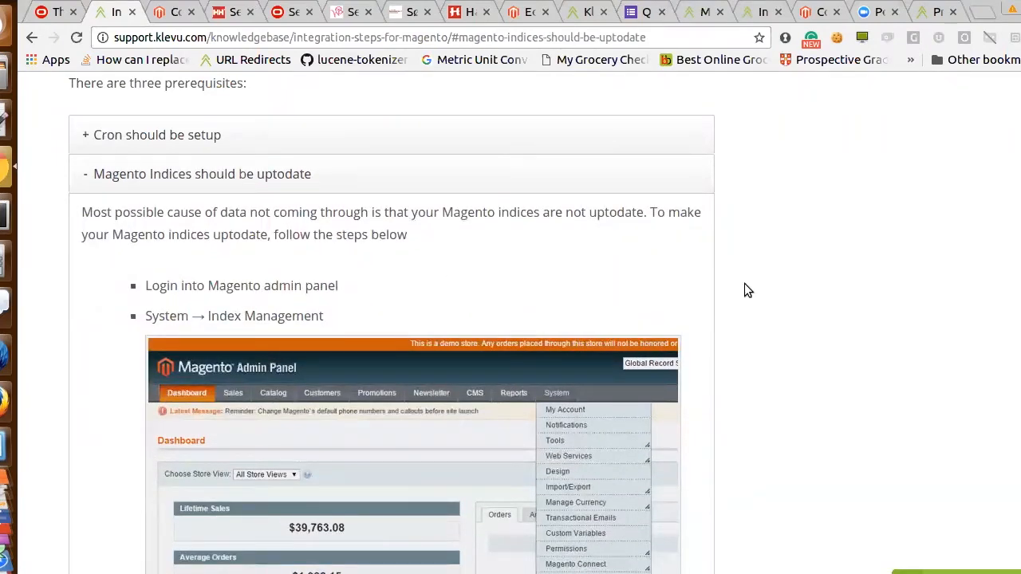
scroll(747, 290, down, 2)
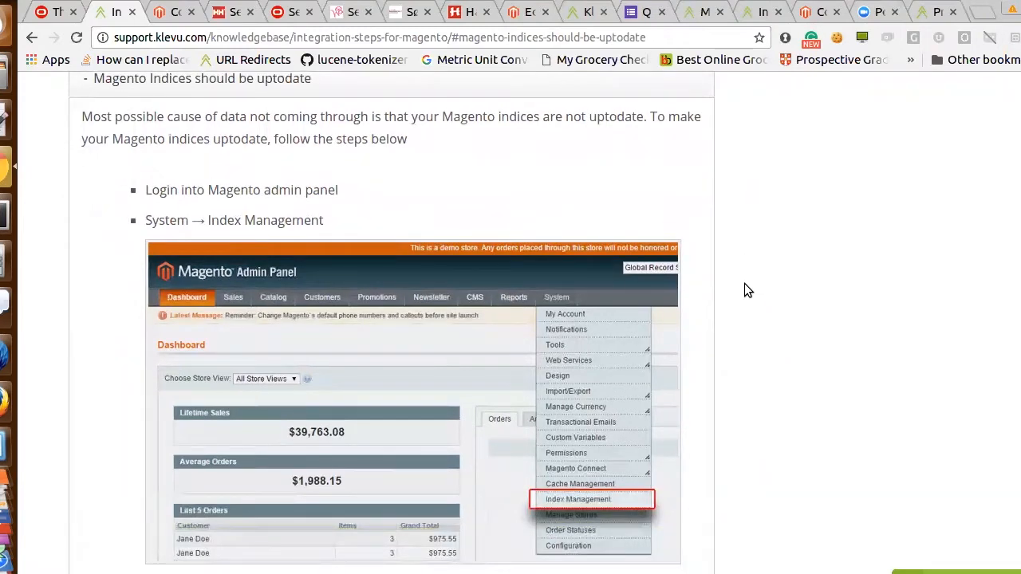
scroll(747, 290, down, 2)
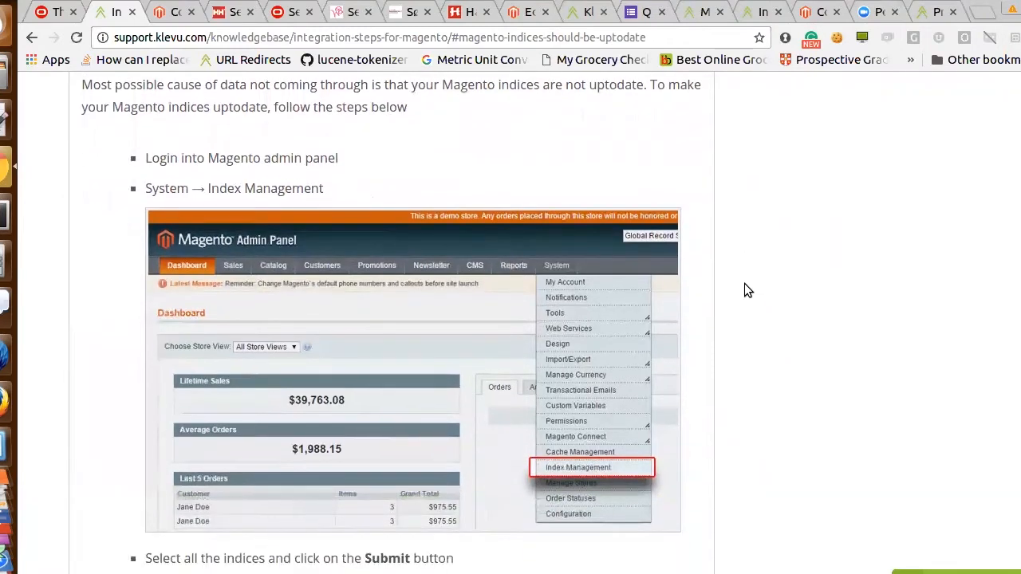
scroll(747, 290, down, 1)
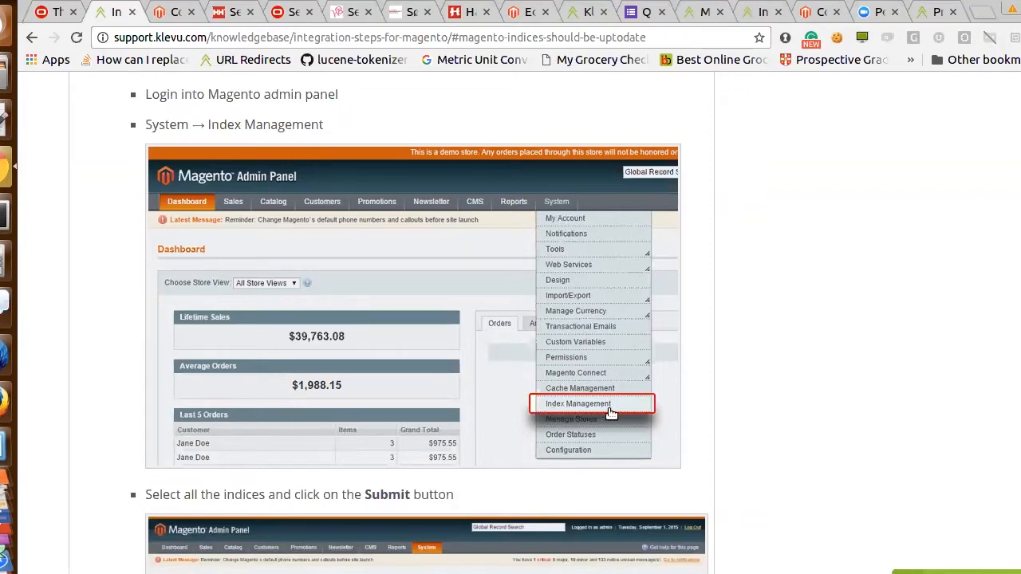
scroll(716, 406, down, 5)
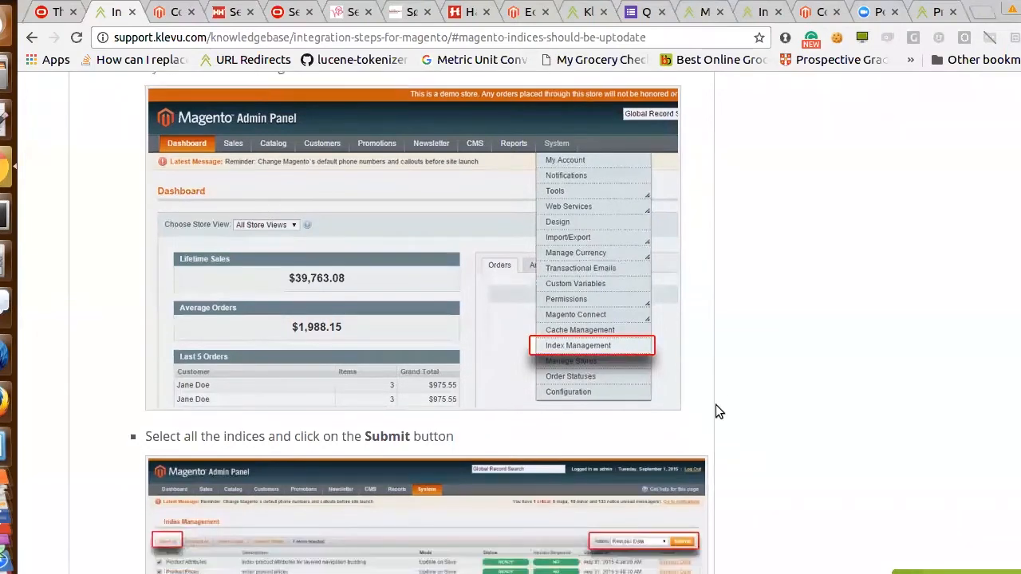
scroll(716, 411, down, 1)
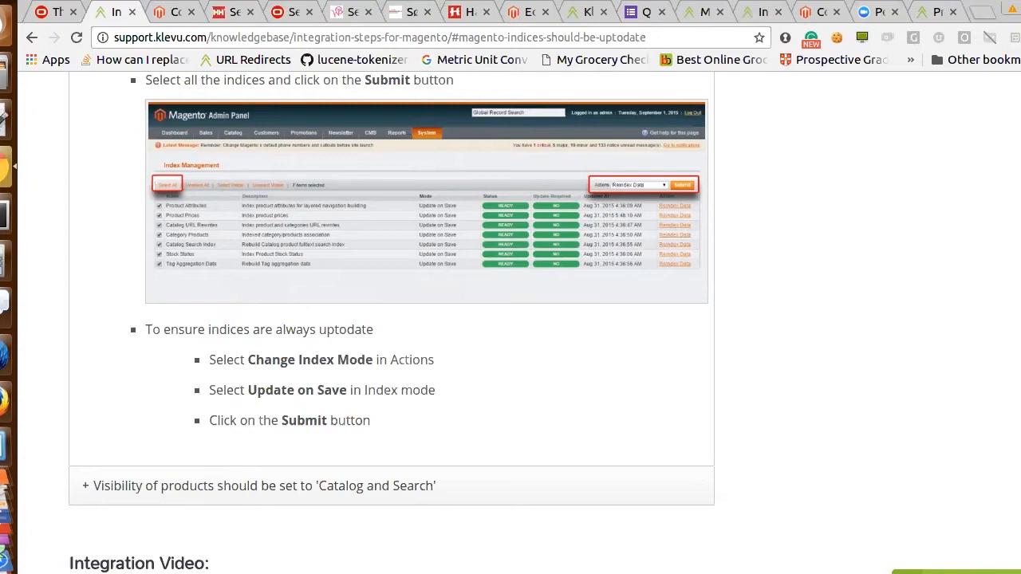
scroll(384, 340, up, 9)
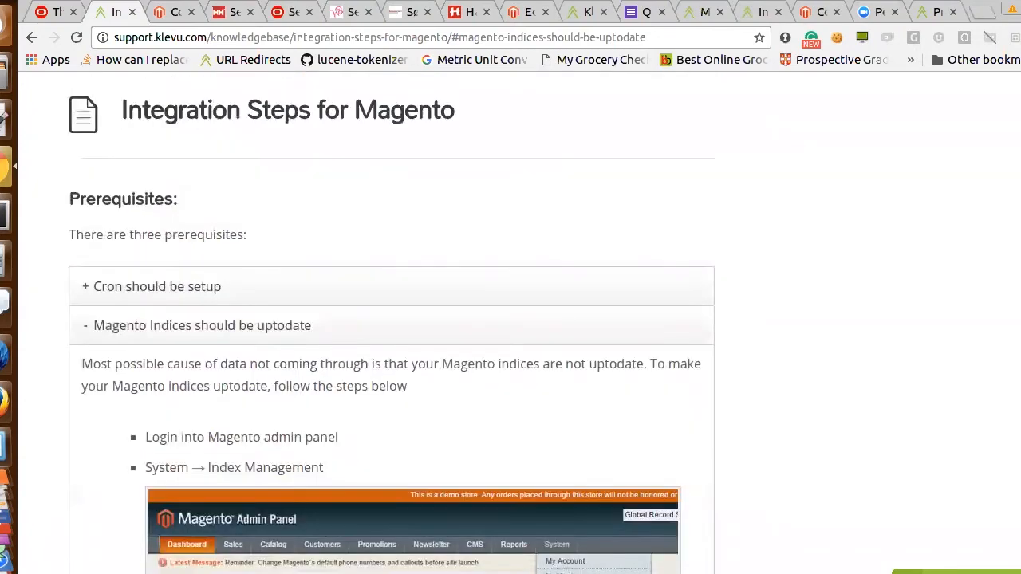
Collapse the indices prerequisite and view the one on setting product visibility to 'Catalog and Search'
click(263, 327)
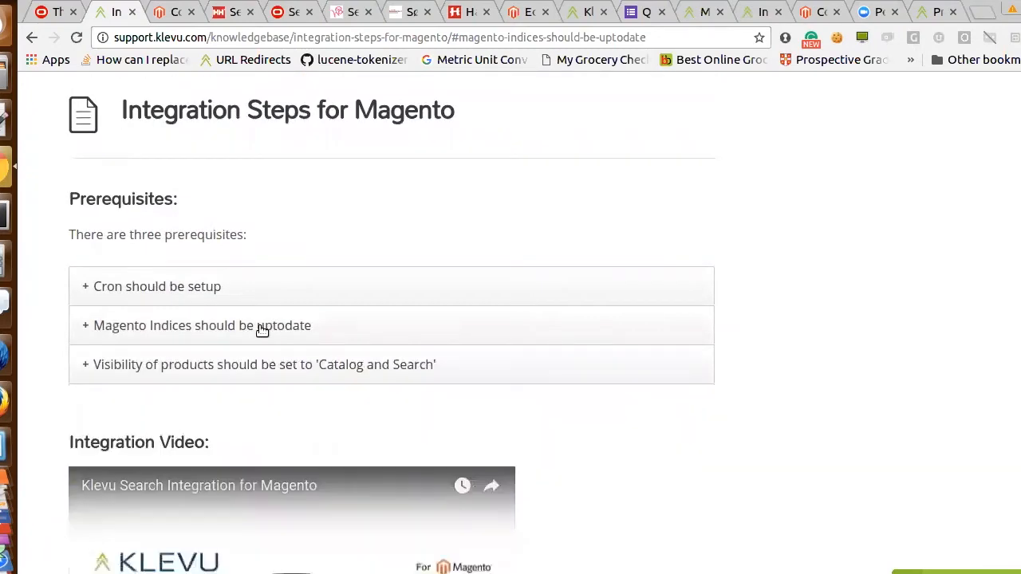
scroll(391, 319, down, 4)
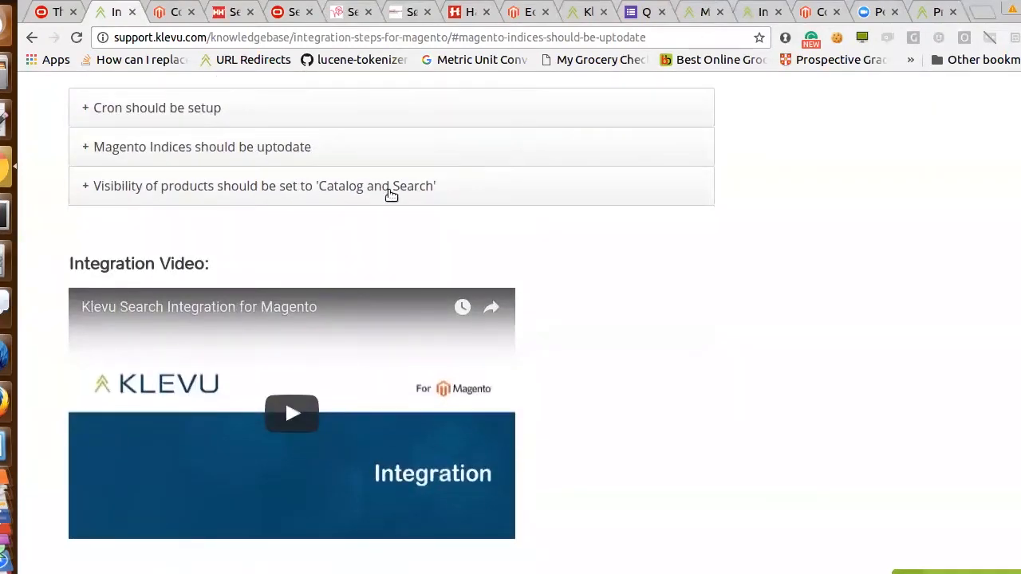
click(390, 195)
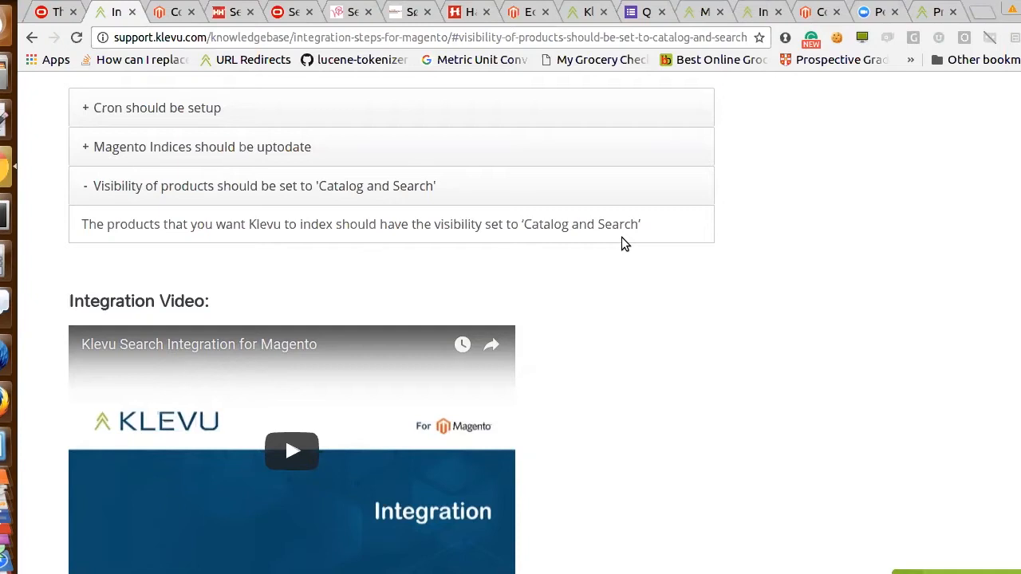
Read through the guide's numbered steps for installing the Klevu Search extension, clearing the cache and reaching Search Configuration
scroll(623, 238, down, 3)
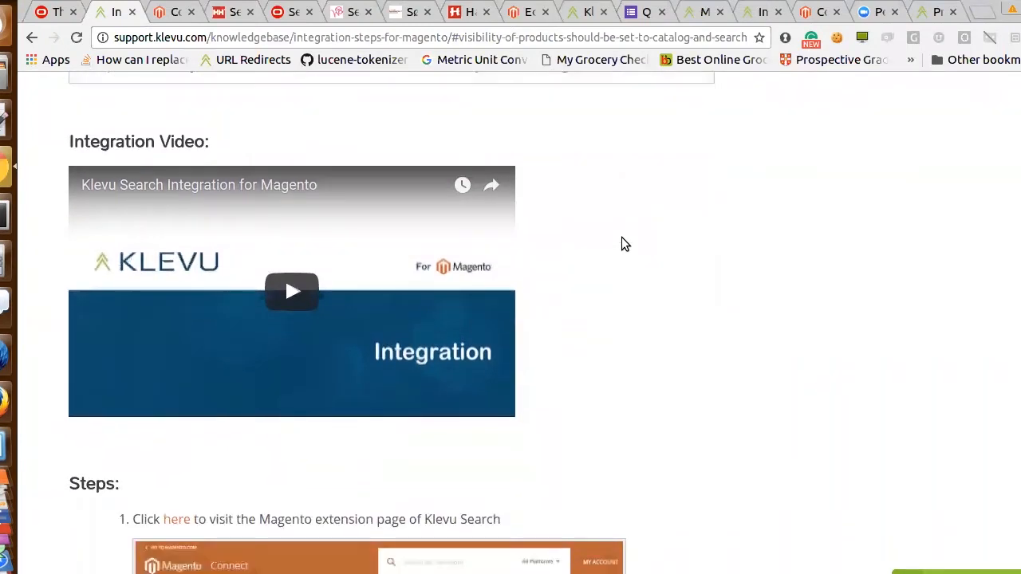
scroll(624, 245, down, 1)
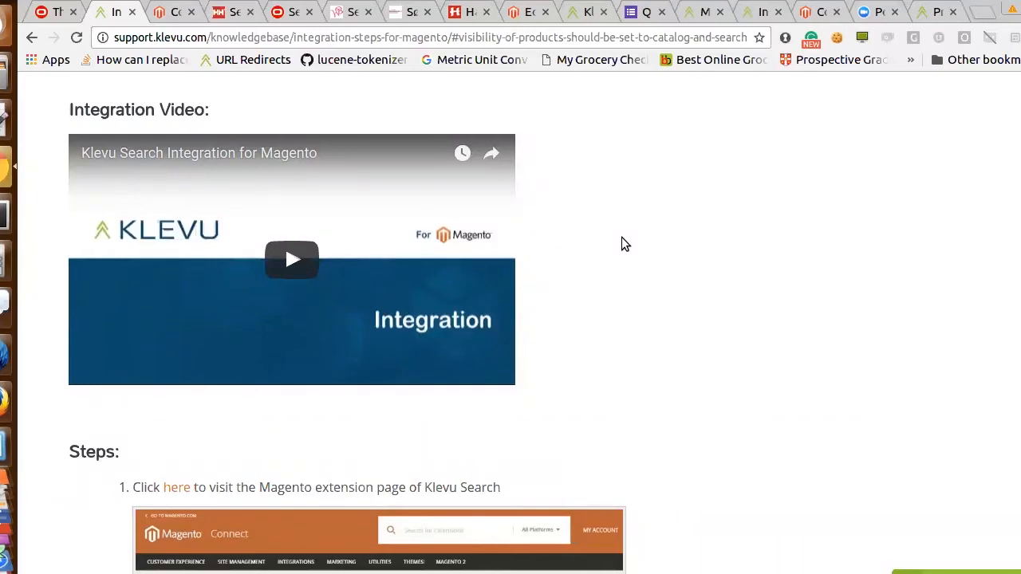
scroll(624, 244, down, 4)
scroll(624, 244, down, 4)
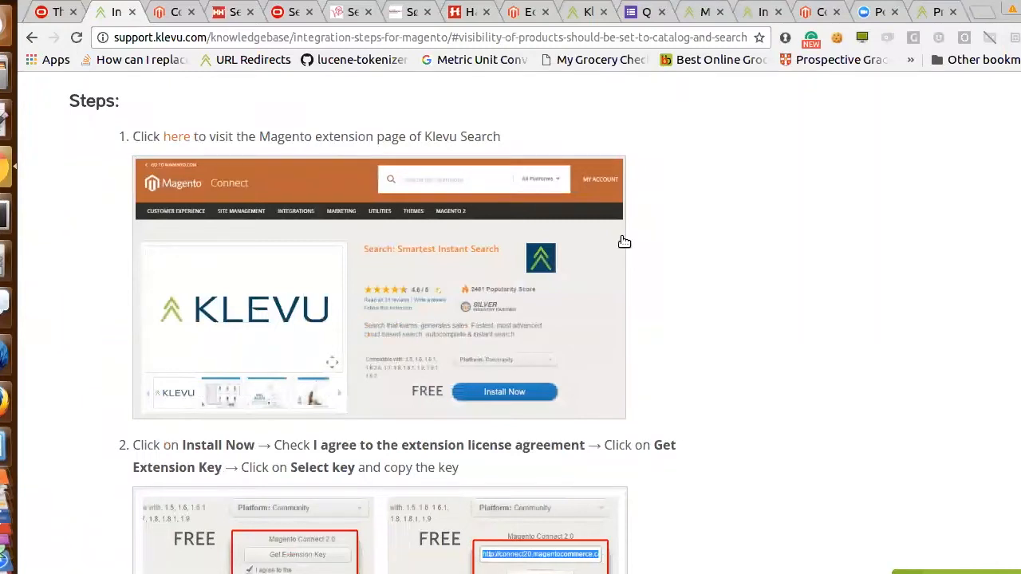
scroll(625, 242, down, 1)
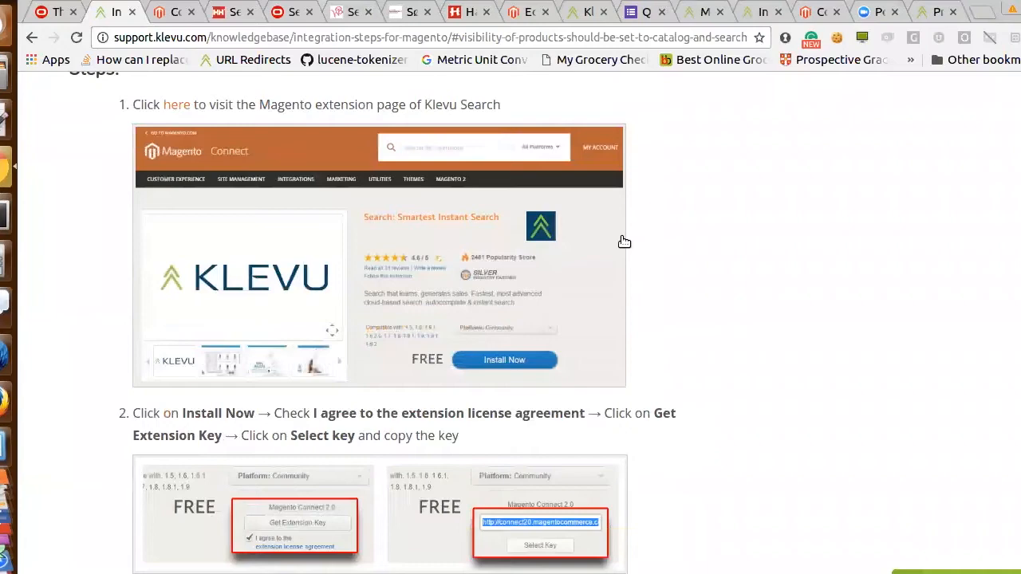
scroll(624, 241, down, 5)
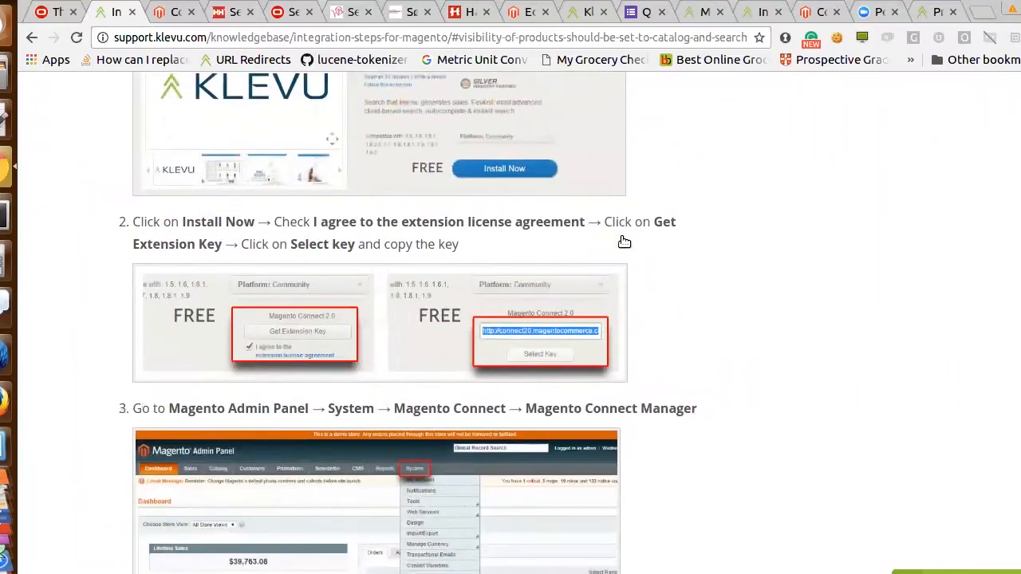
scroll(624, 241, down, 5)
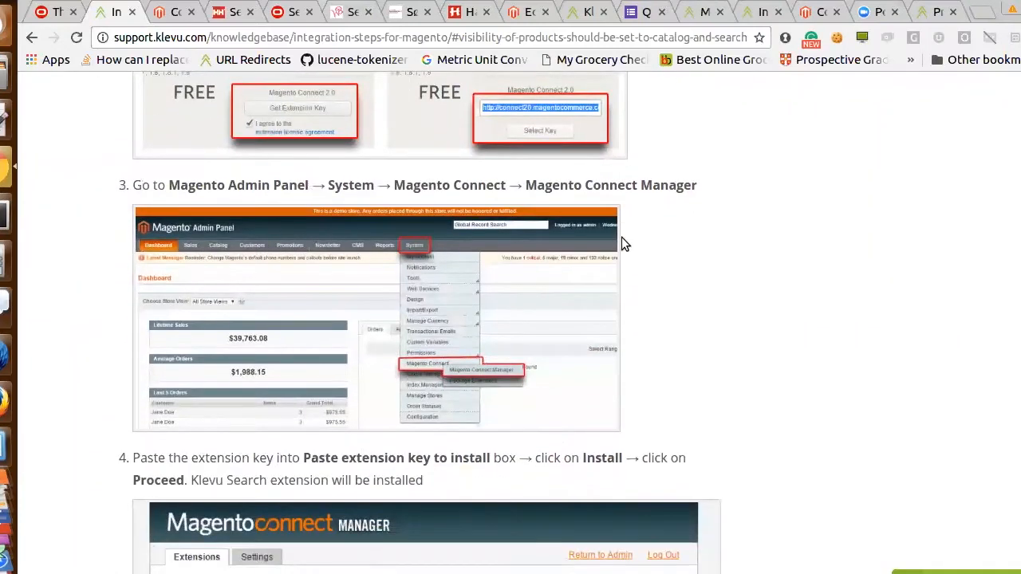
scroll(623, 242, down, 3)
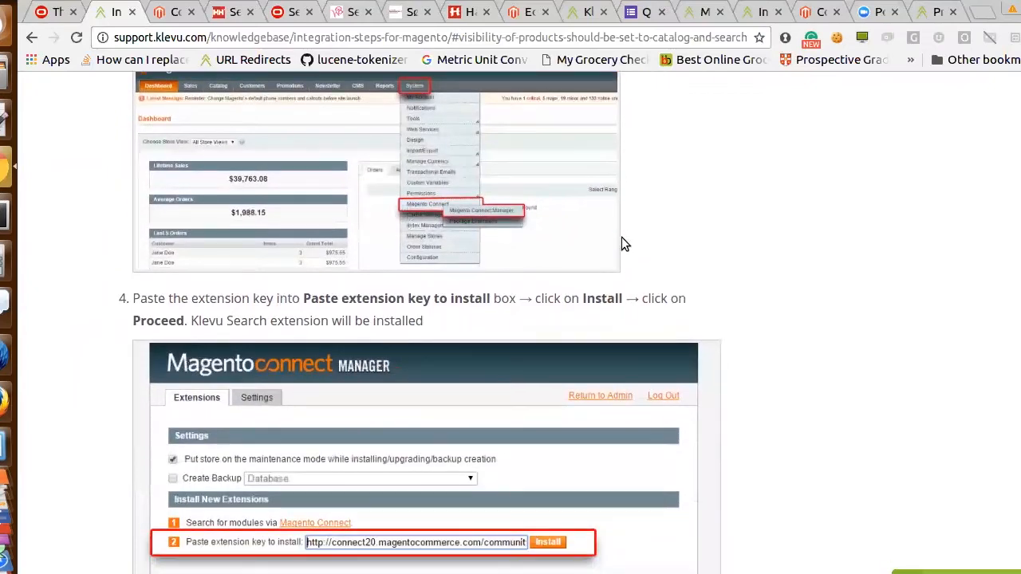
scroll(625, 244, down, 9)
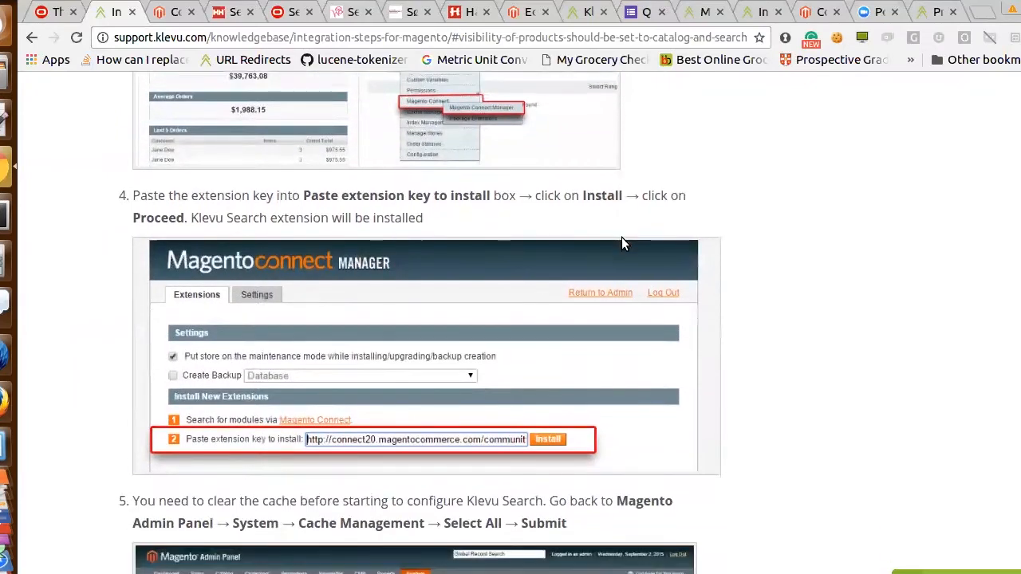
scroll(623, 239, down, 4)
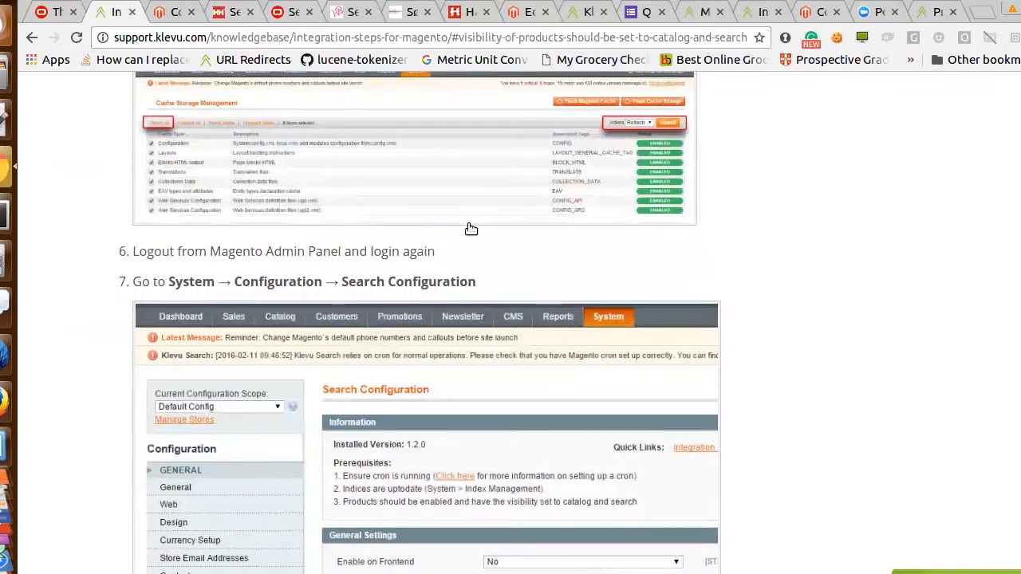
Switch to the Magento Admin Panel and open Klevu's Search Configuration page in the system configuration
click(175, 12)
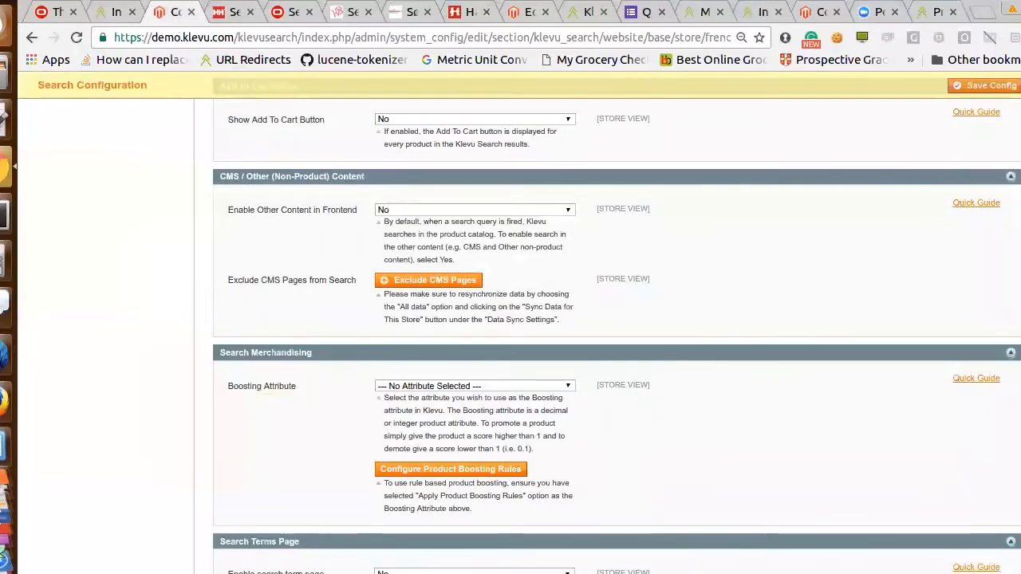
scroll(615, 319, up, 20)
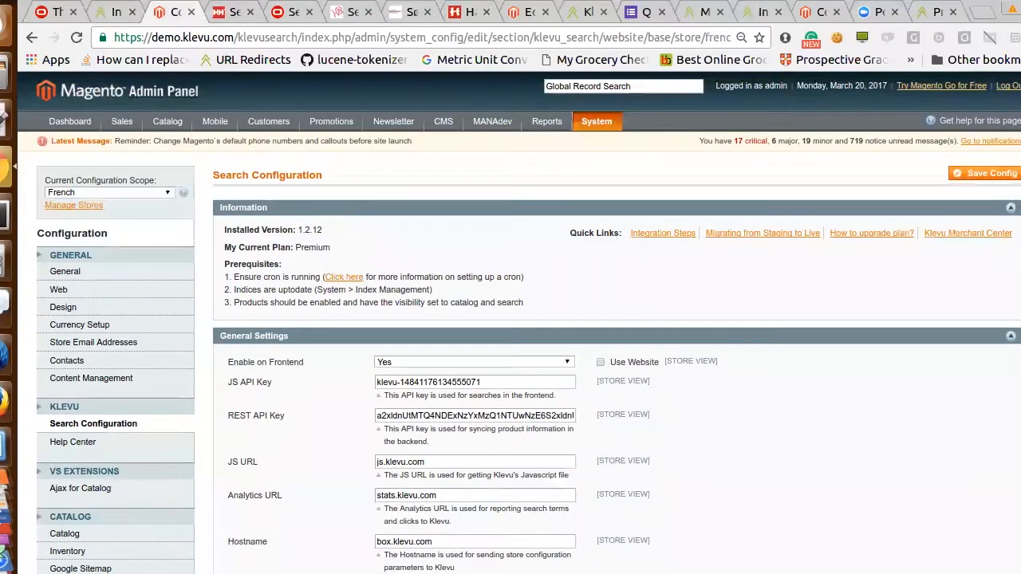
mouse_move(602, 122)
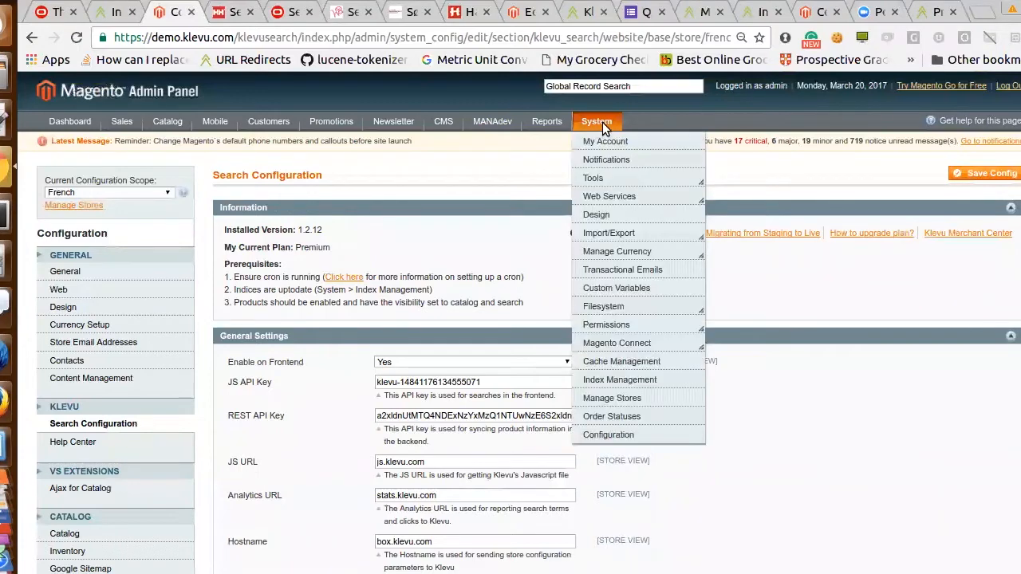
click(609, 433)
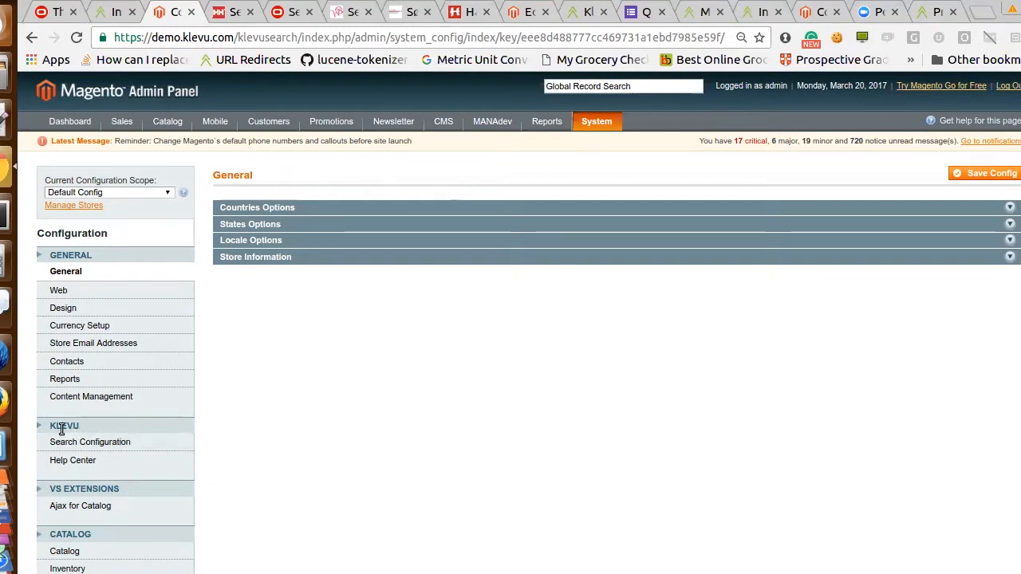
click(106, 444)
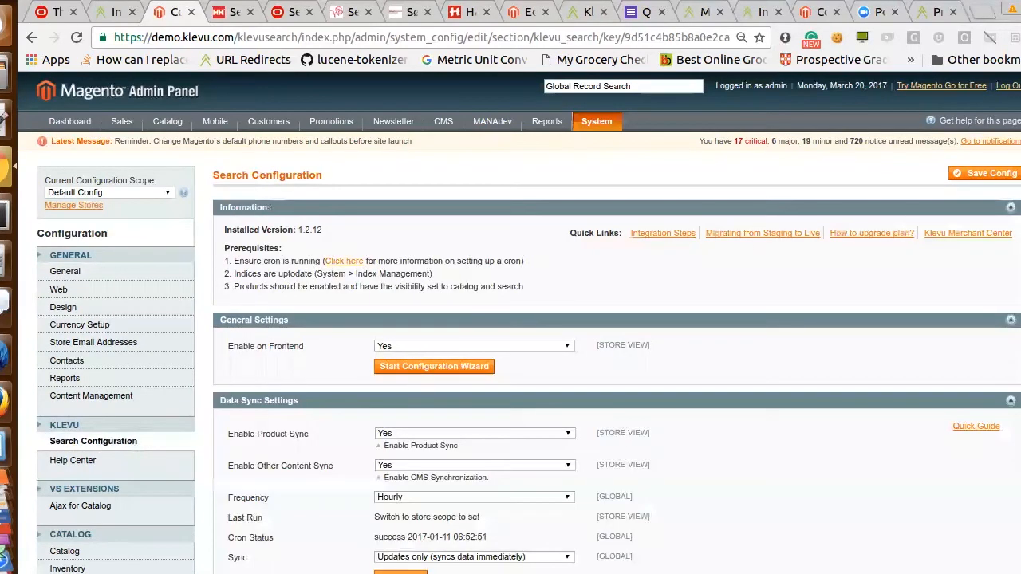
Start the Klevu Search configuration wizard and enter the new user's primary email
scroll(518, 319, down, 2)
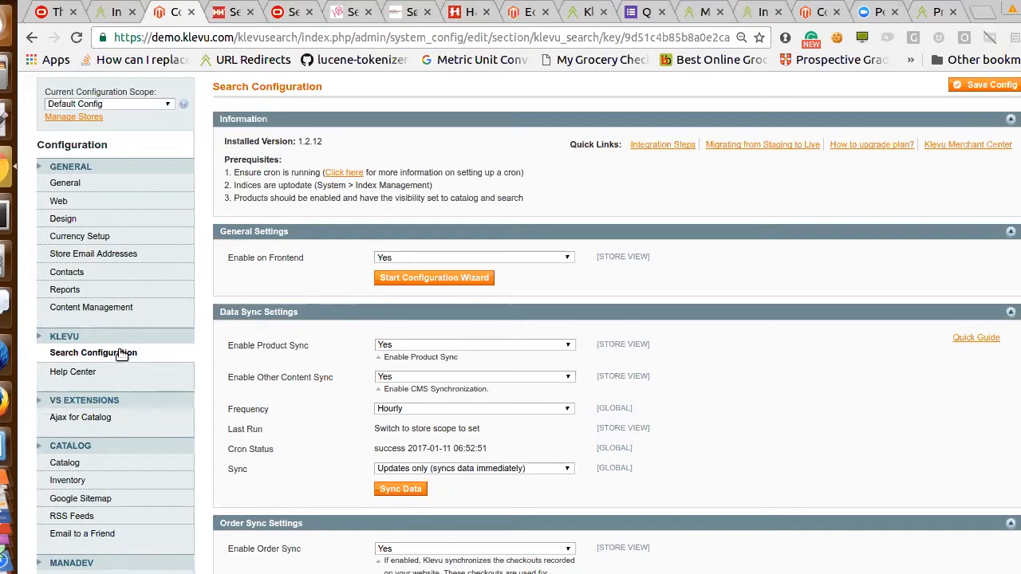
click(432, 281)
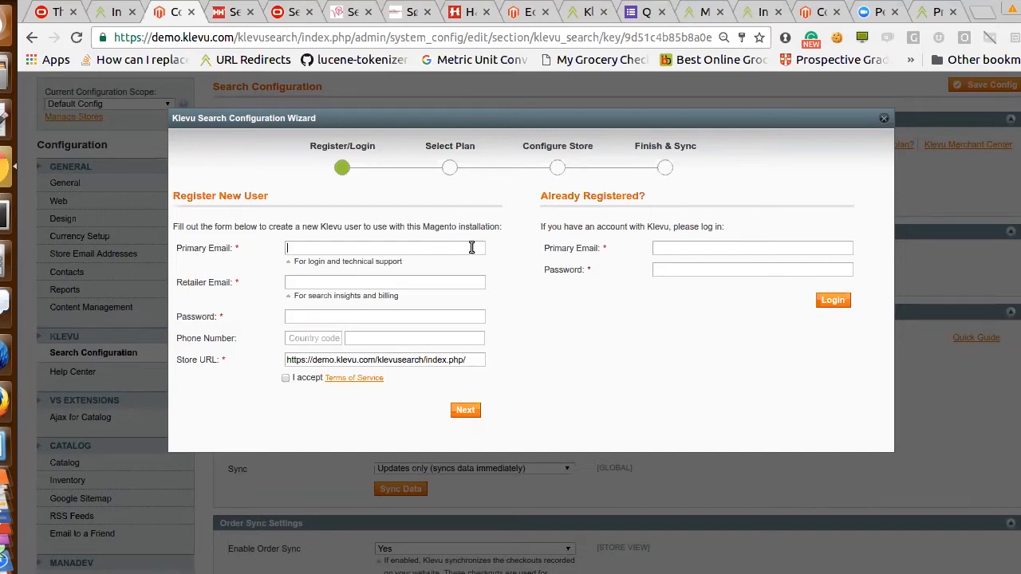
text(web)
key(Down)
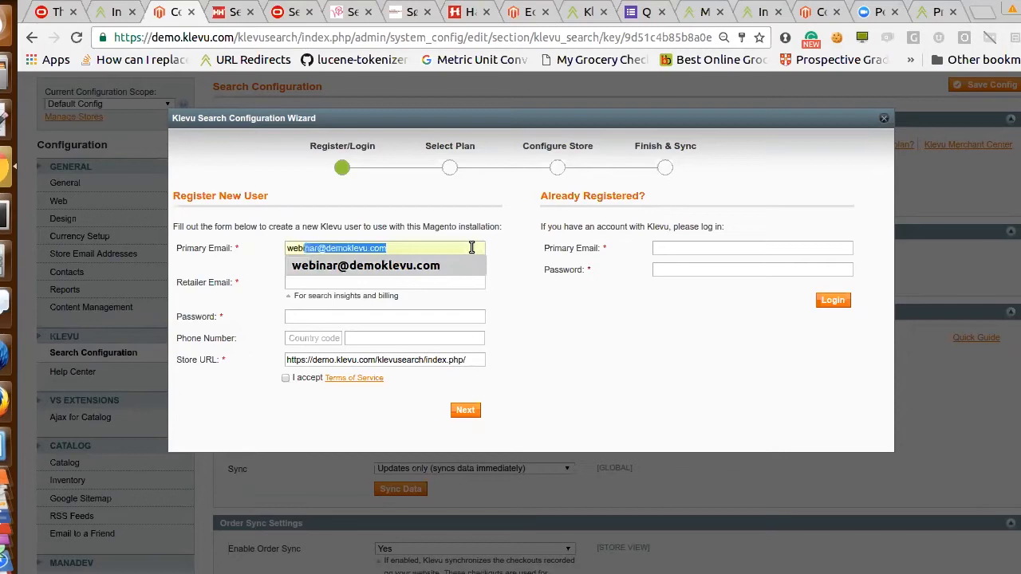
key(Left)
key(Right)
key(Right)
key(Right)
key(Right)
text(1)
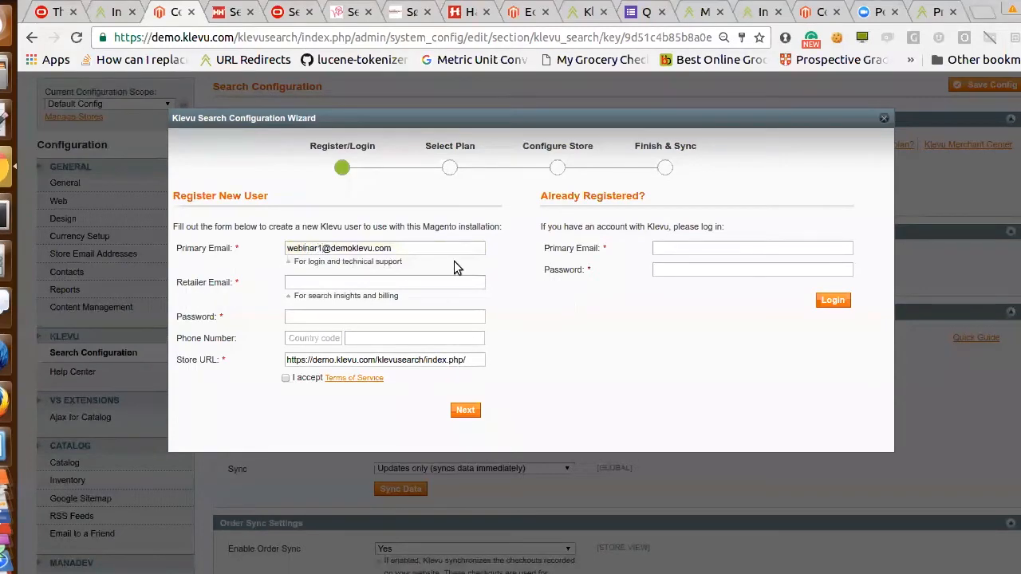
Fill in the retailer email and account password for the new user from a saved login
click(408, 287)
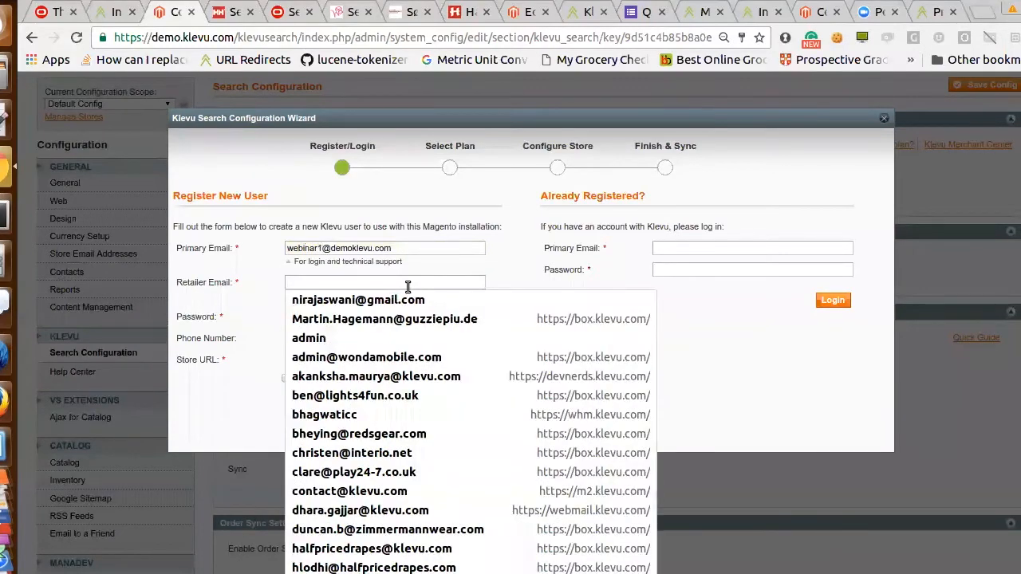
text(niraj)
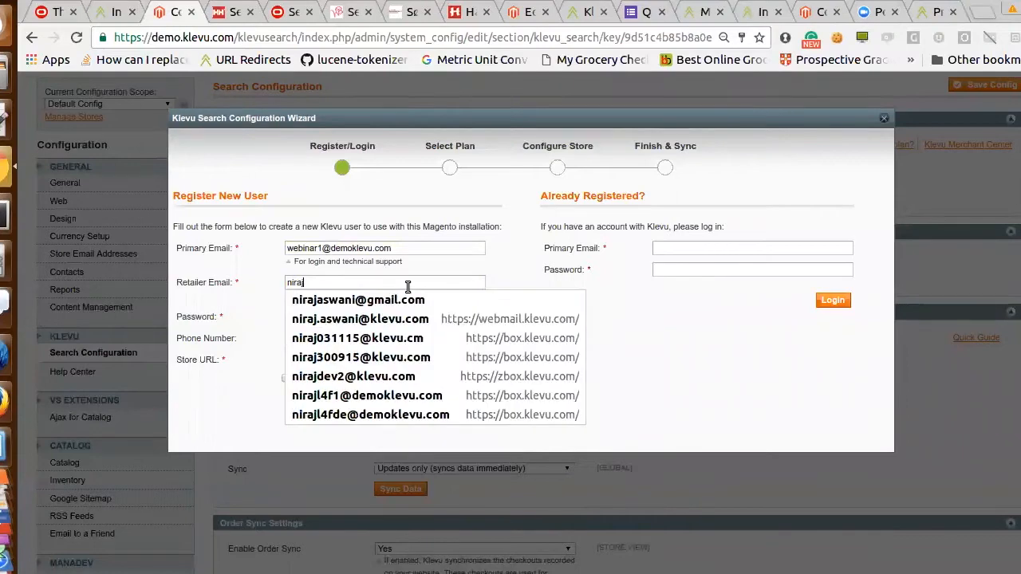
click(404, 299)
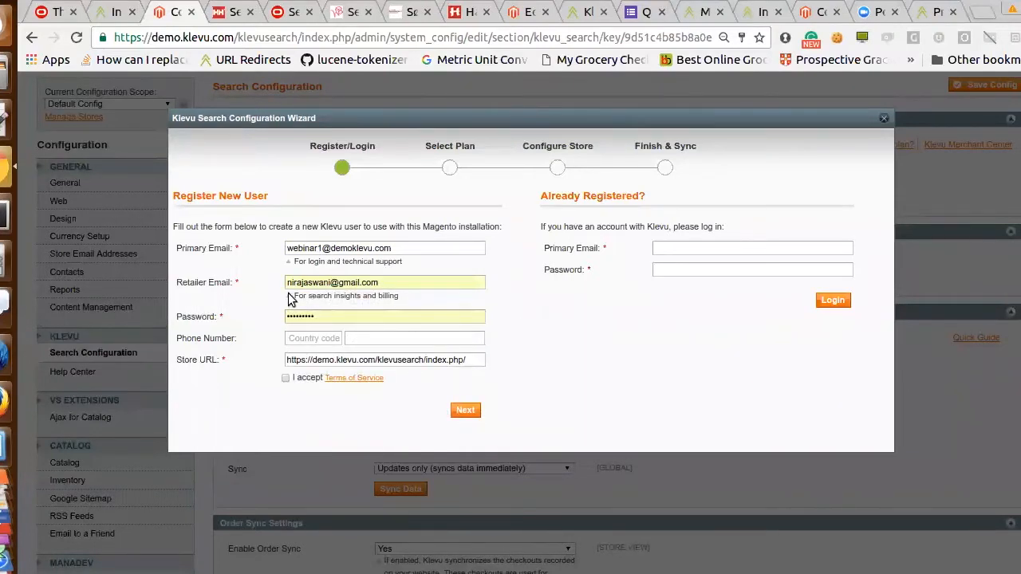
Replace the new user's account password, accept the Terms of Service and submit the registration form
click(345, 313)
key(ctrl+a)
text(•••••••••)
key(BackSpace)
key(BackSpace)
key(BackSpace)
key(BackSpace)
key(BackSpace)
key(BackSpace)
key(BackSpace)
key(BackSpace)
key(BackSpace)
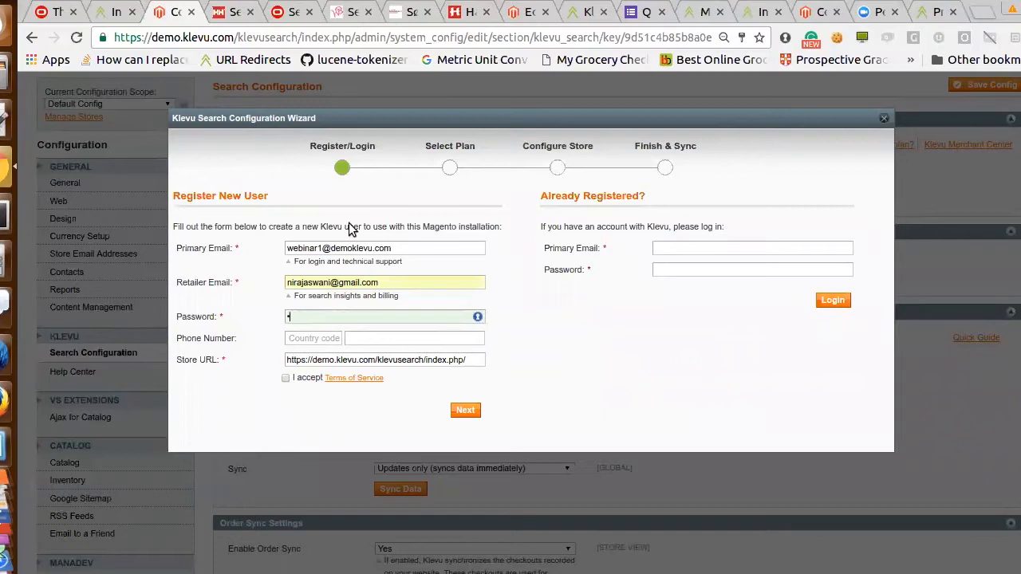
text(•••••••••)
click(465, 410)
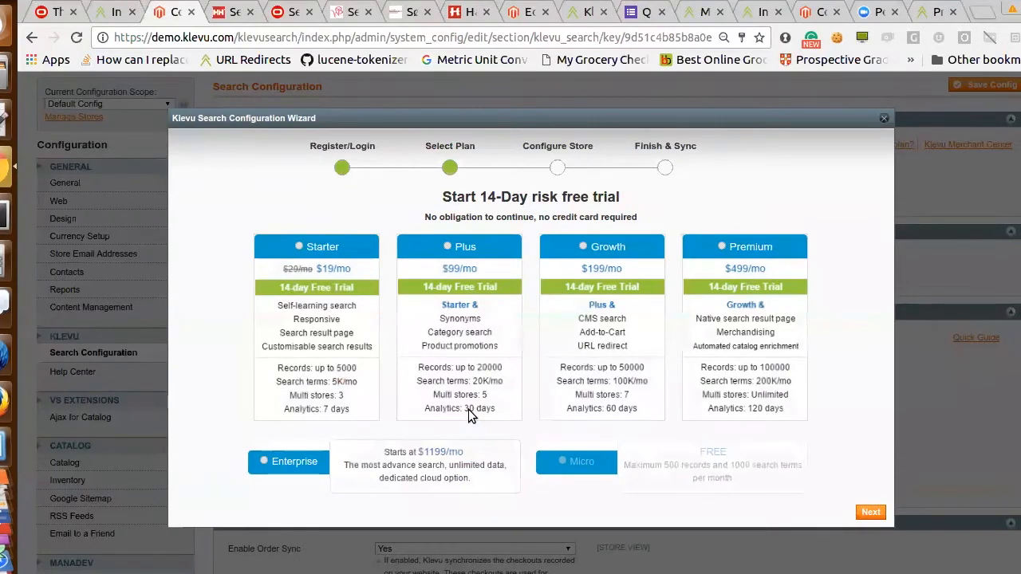
Complete the wizard with the Premium plan and the German store, no added tax and the Unsecure base URL, and start the product sync
click(722, 246)
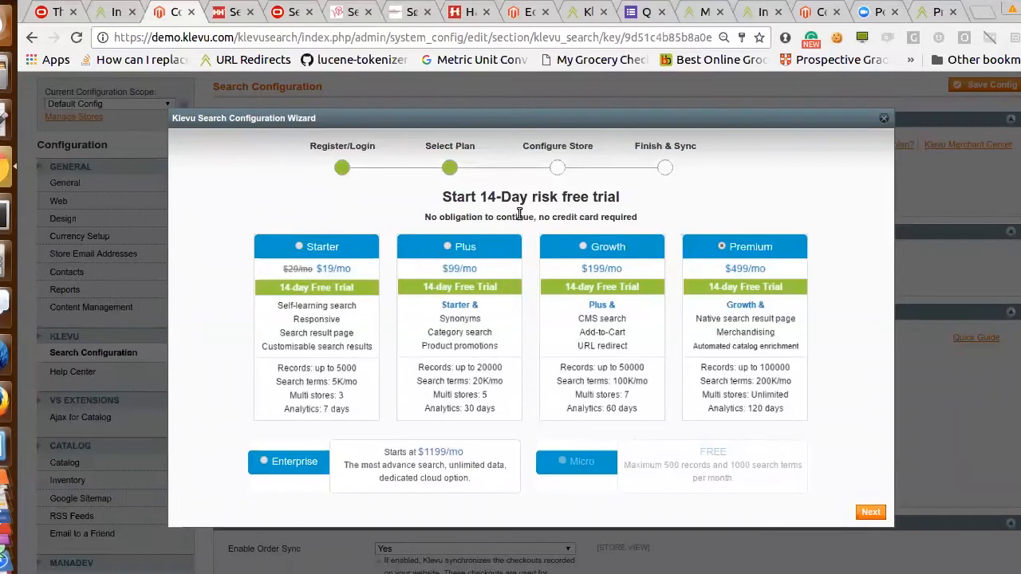
click(871, 513)
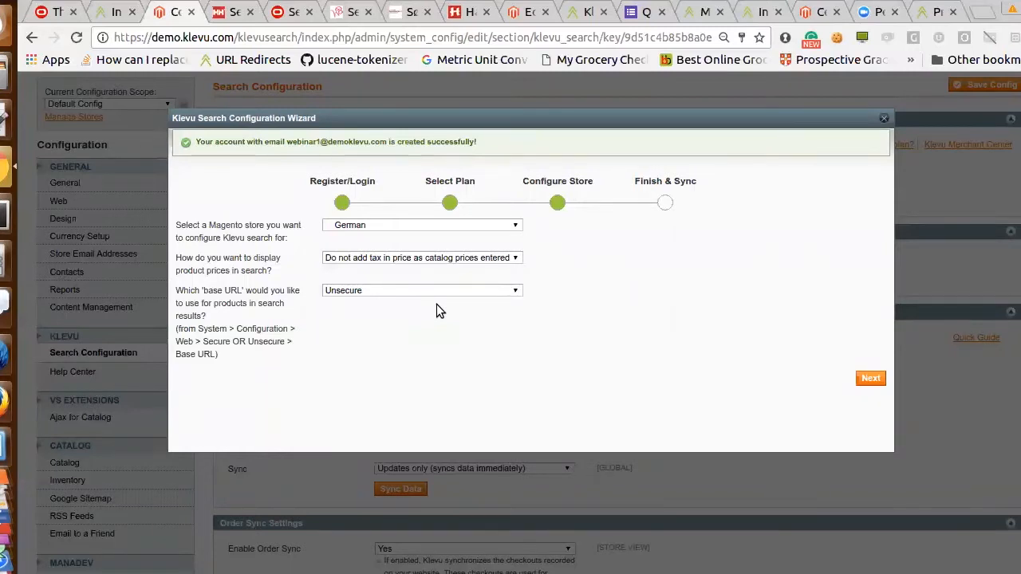
click(870, 382)
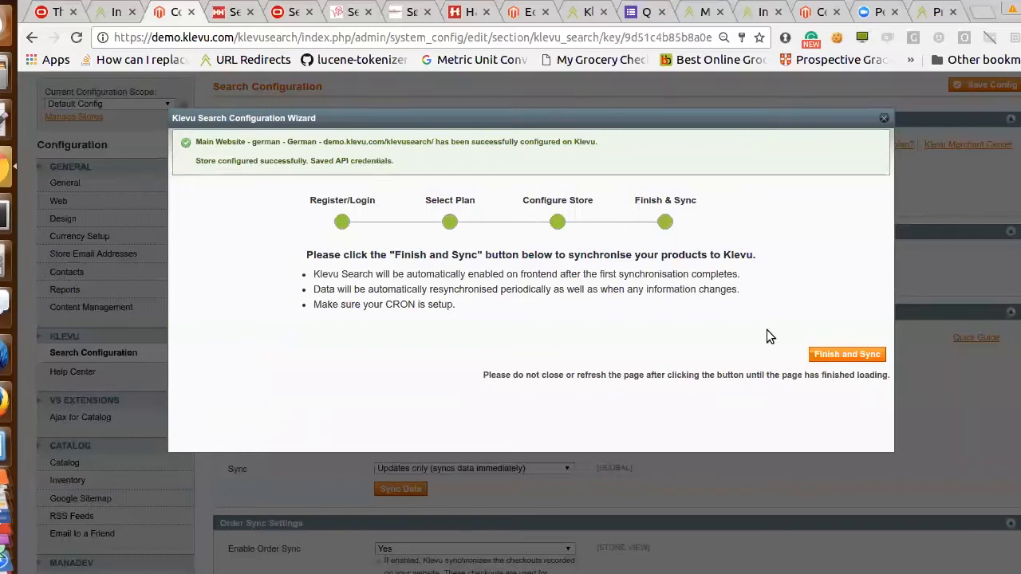
click(848, 357)
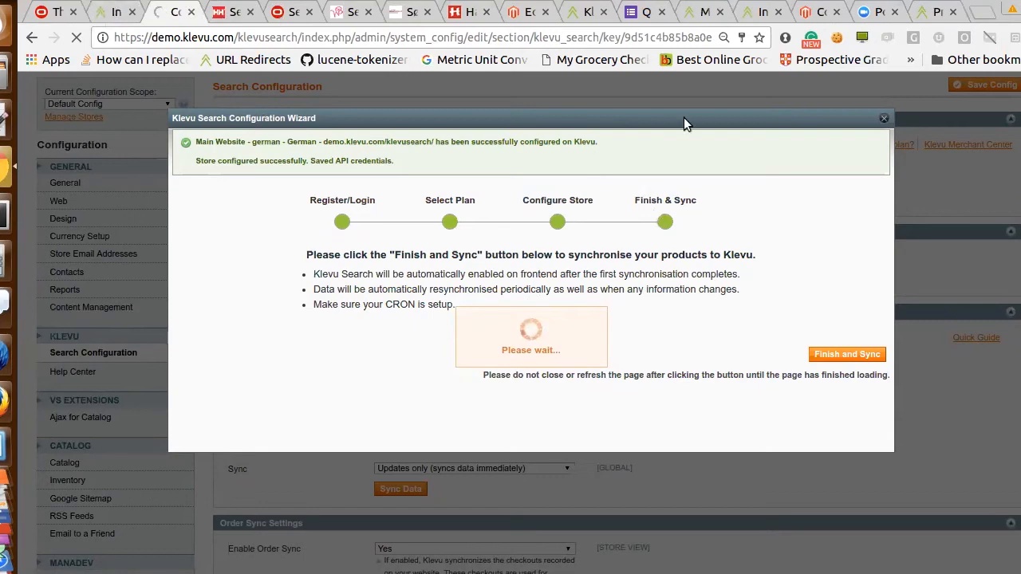
click(983, 12)
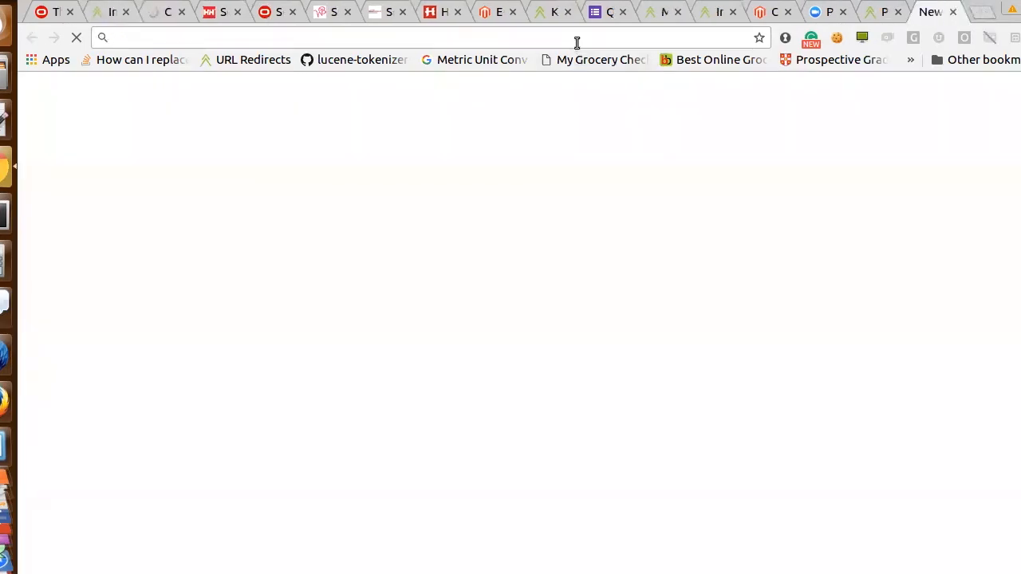
text(ed)
key(BackSpace)
key(BackSpace)
key(BackSpace)
text(demo)
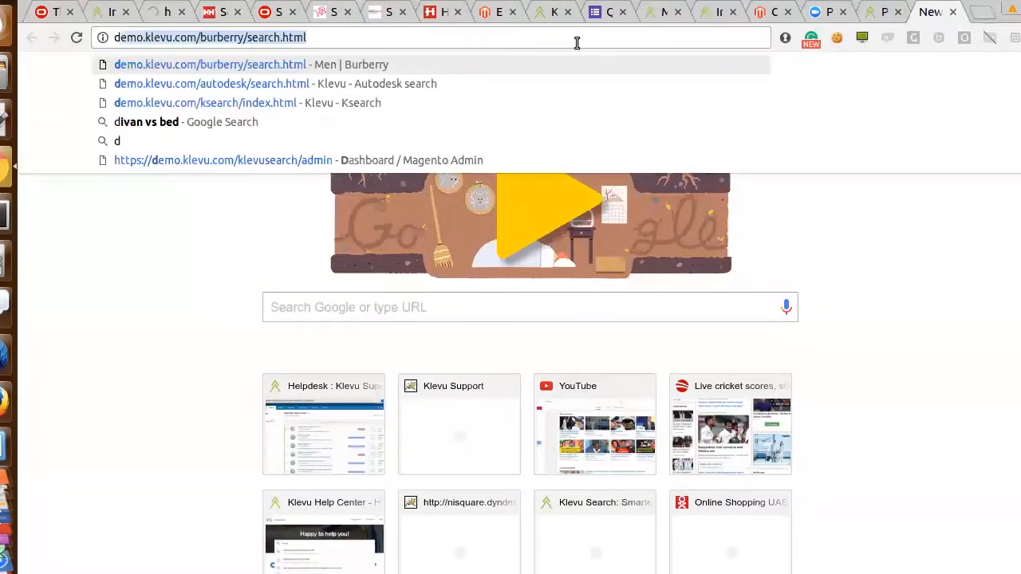
click(166, 12)
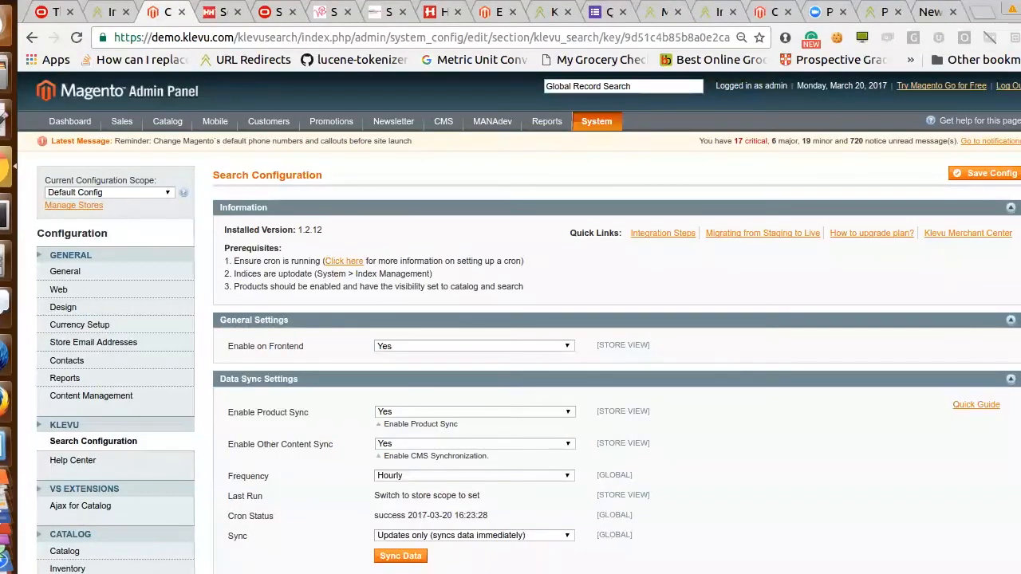
Change the current configuration scope from the default configuration to the French store view
scroll(520, 322, down, 3)
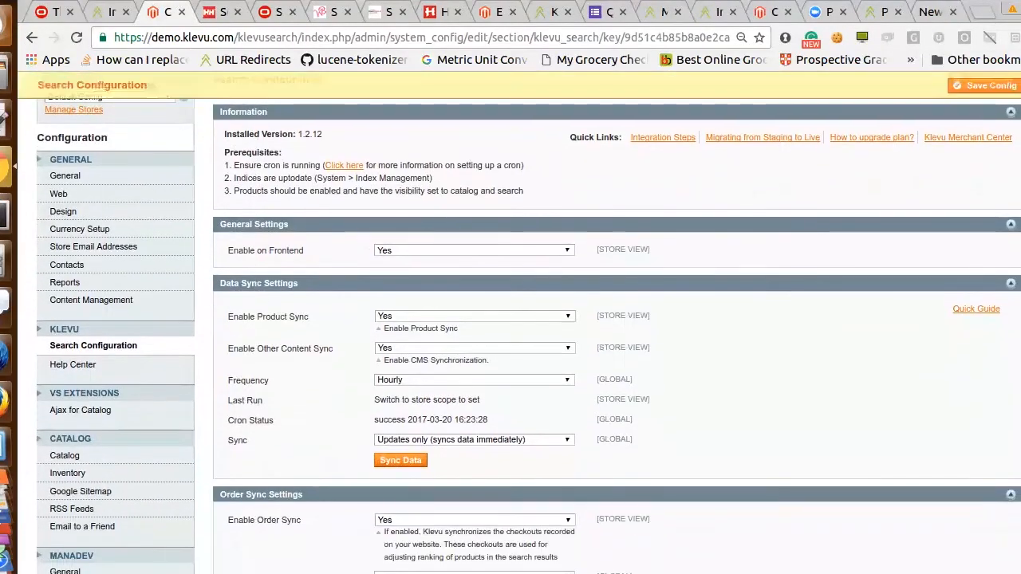
scroll(272, 216, up, 3)
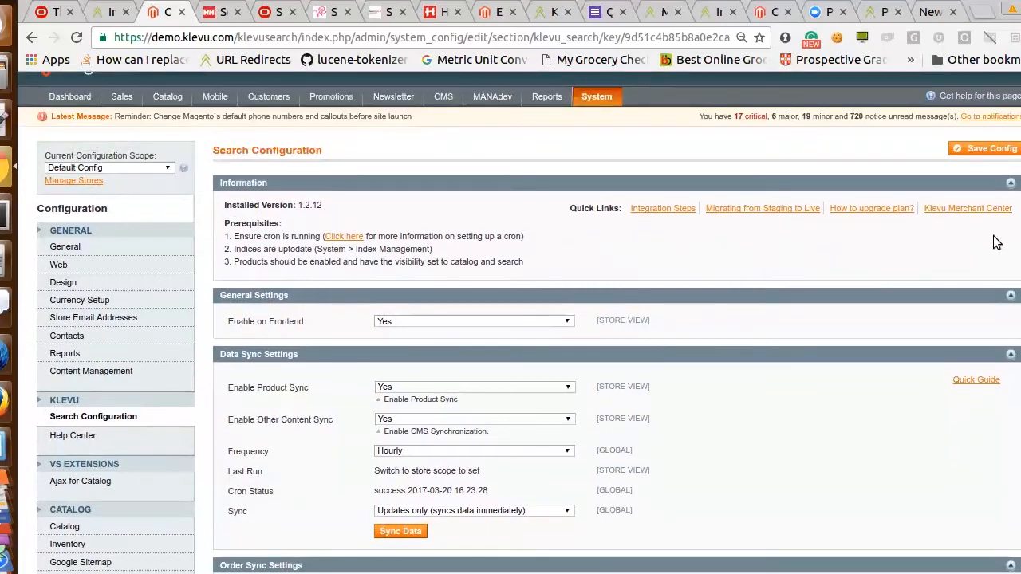
click(162, 169)
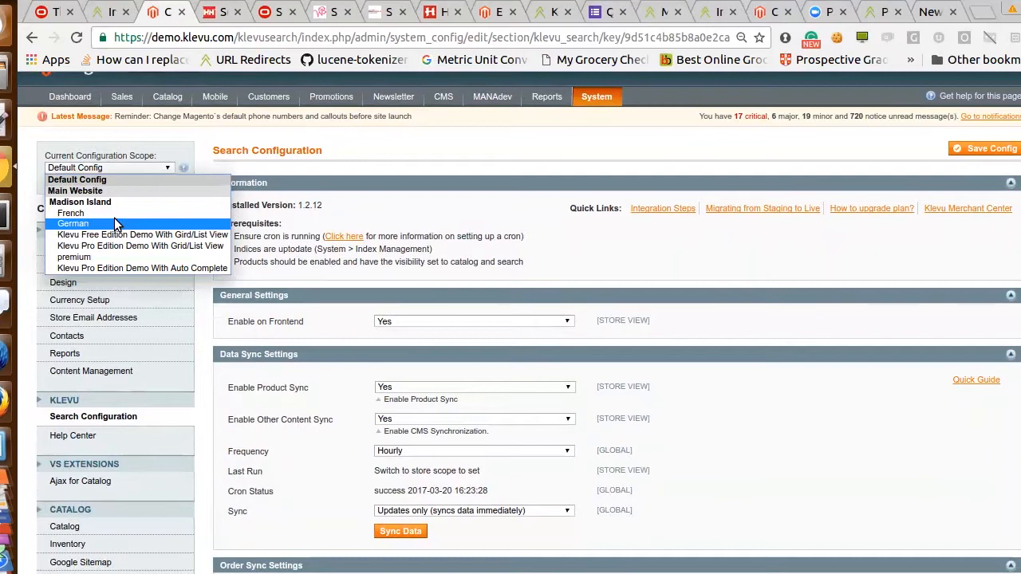
key(Up)
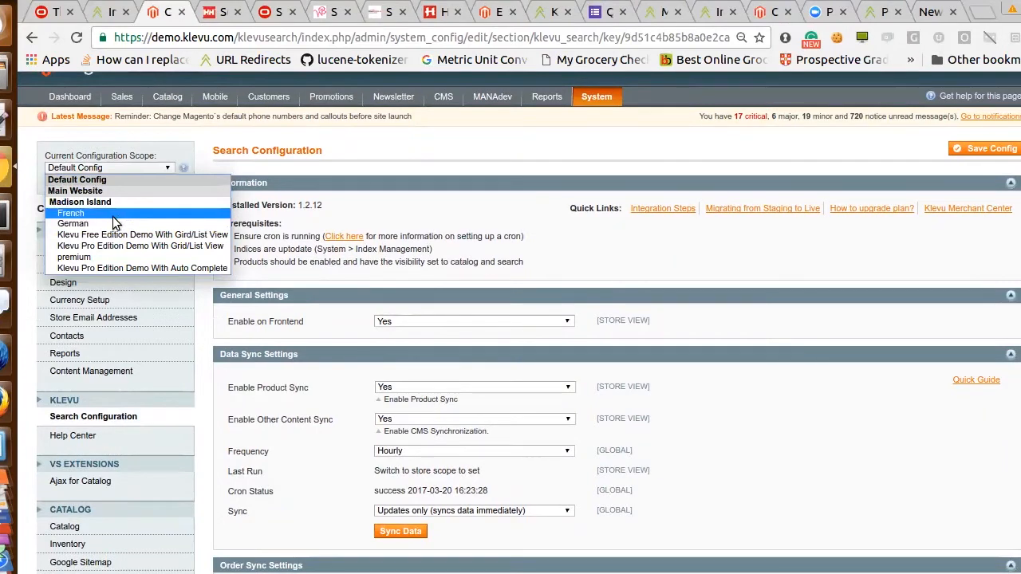
click(112, 214)
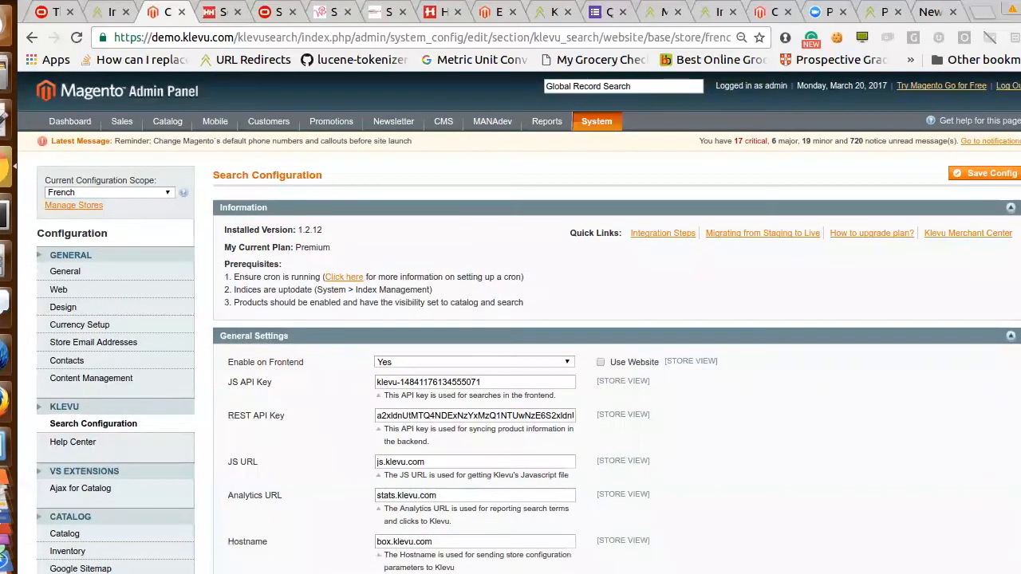
Review the French store's Klevu settings, from API keys and service URLs through data sync and searchable attributes to tax and image options
scroll(519, 322, down, 5)
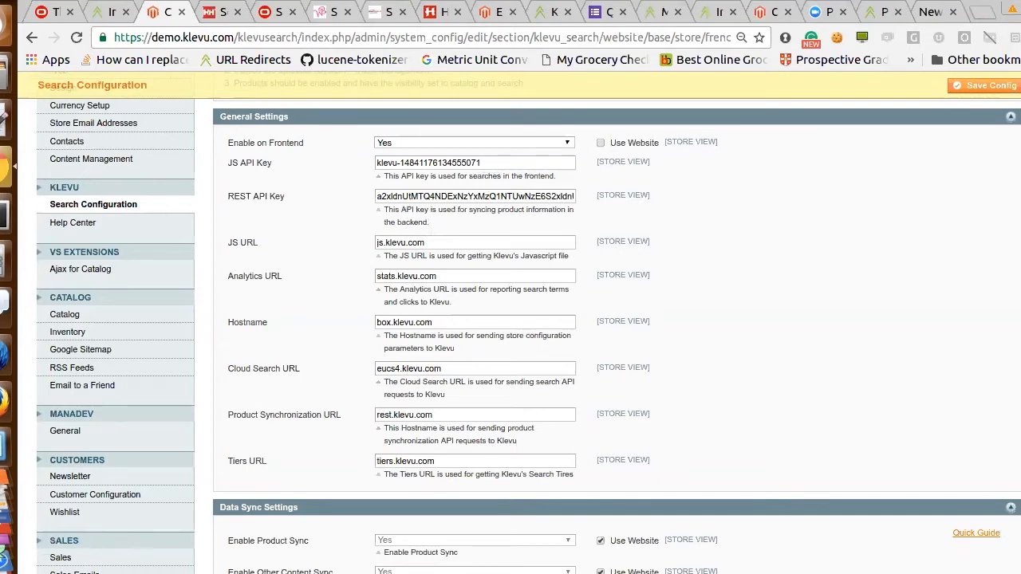
scroll(528, 323, down, 1)
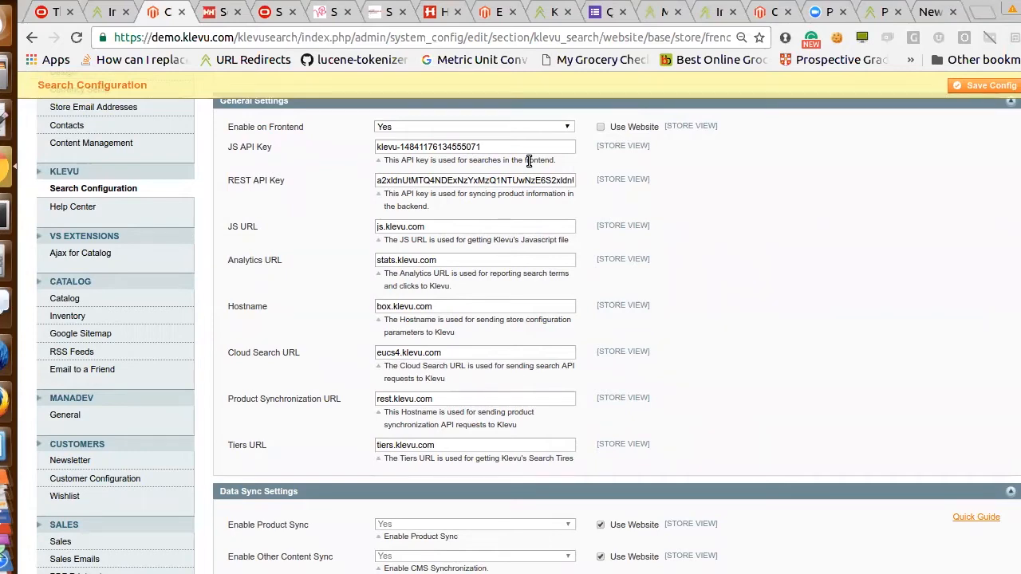
scroll(527, 335, down, 5)
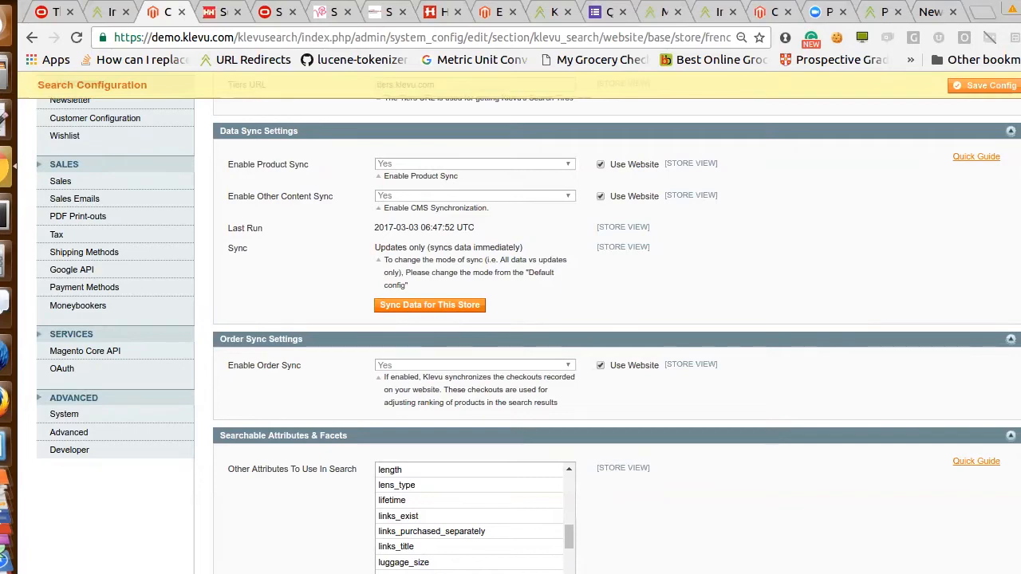
scroll(529, 315, down, 1)
scroll(529, 335, down, 5)
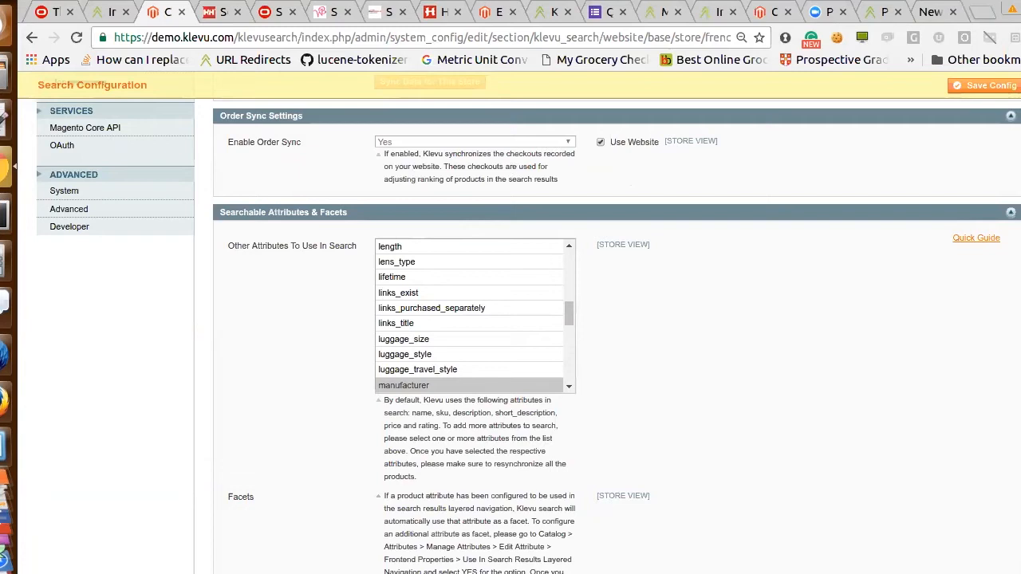
scroll(606, 319, down, 3)
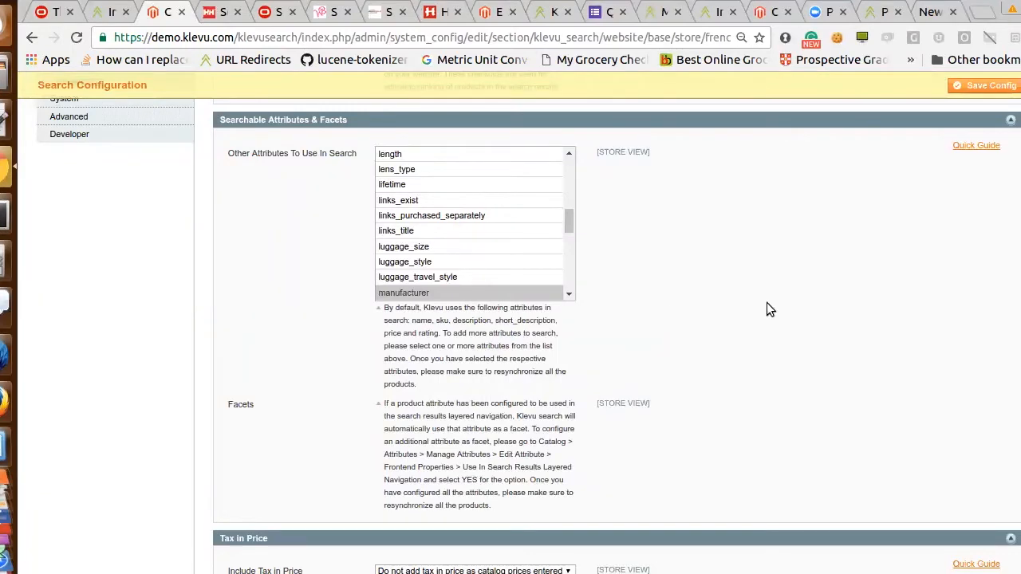
scroll(616, 327, down, 5)
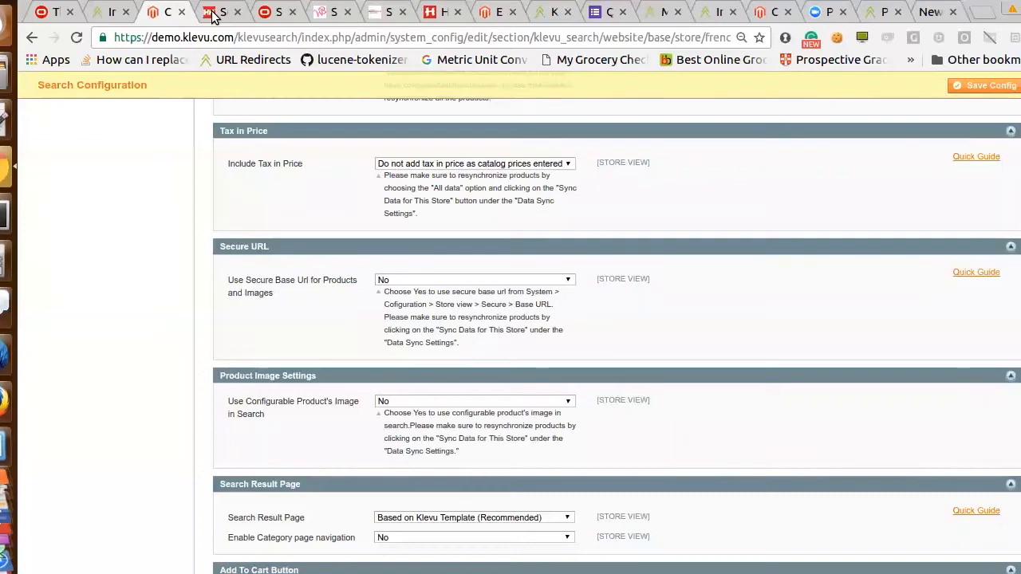
Switch to the Helly Hansen shop and search its catalog for "JACKETS"
drag(314, 0, 271, 35)
click(204, 81)
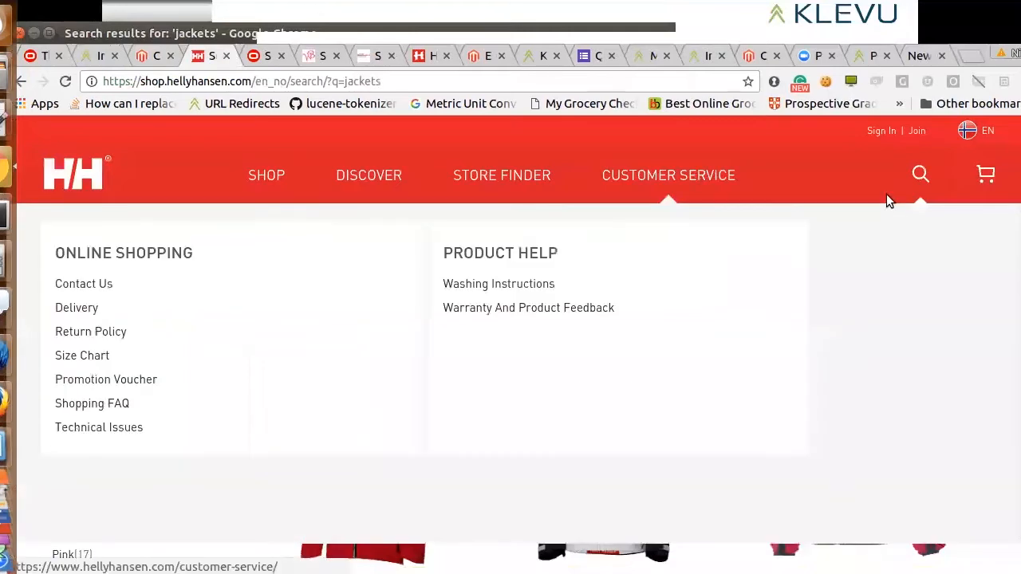
click(789, 222)
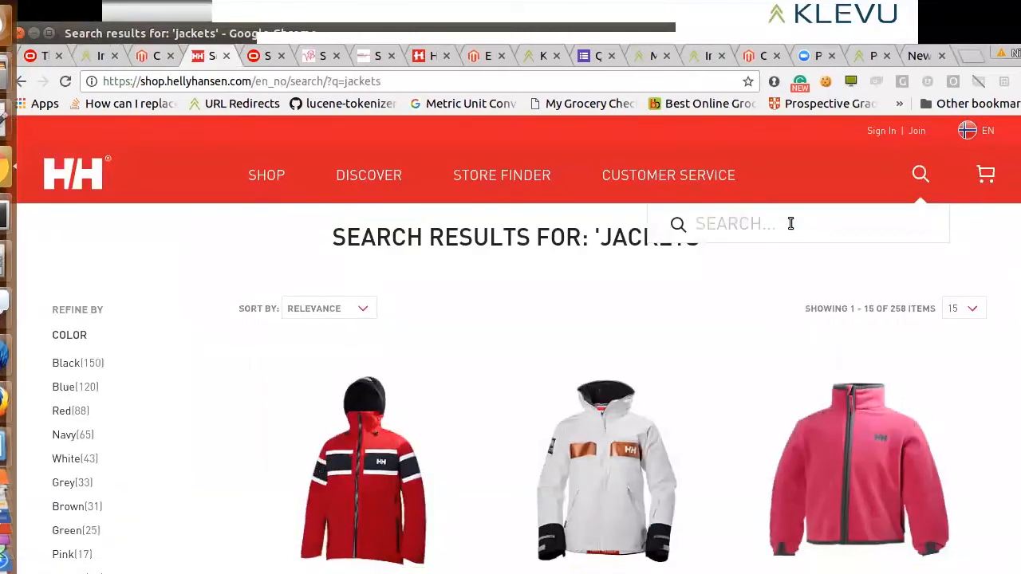
text(JACKETS)
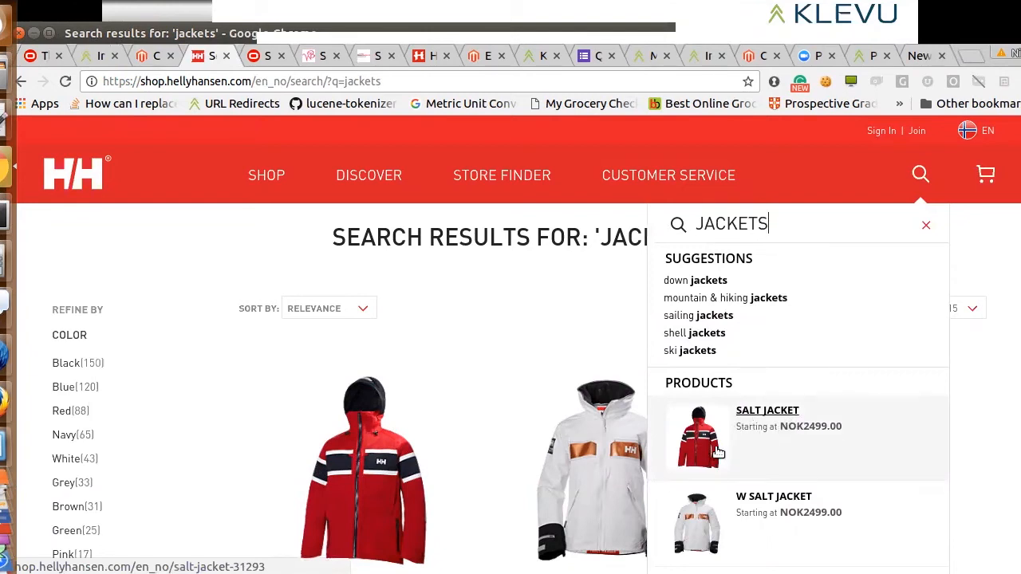
Replace the Helly Hansen search term with "BLUE SALT JACKETS" to look at the matching product suggestions
key(BackSpace)
key(BackSpace)
key(BackSpace)
key(BackSpace)
key(BackSpace)
key(BackSpace)
key(BackSpace)
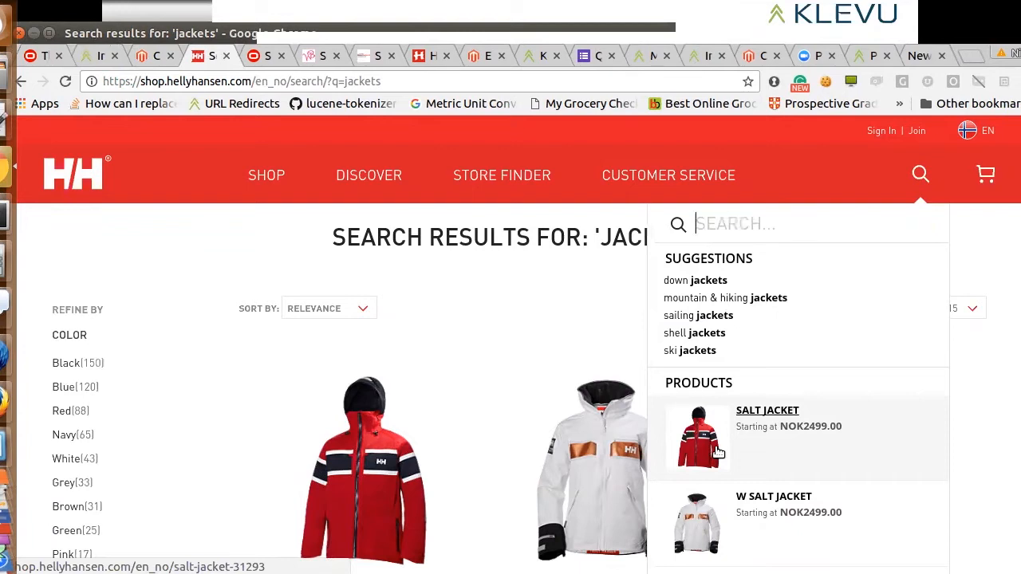
text(BLUE SALT JACKETS)
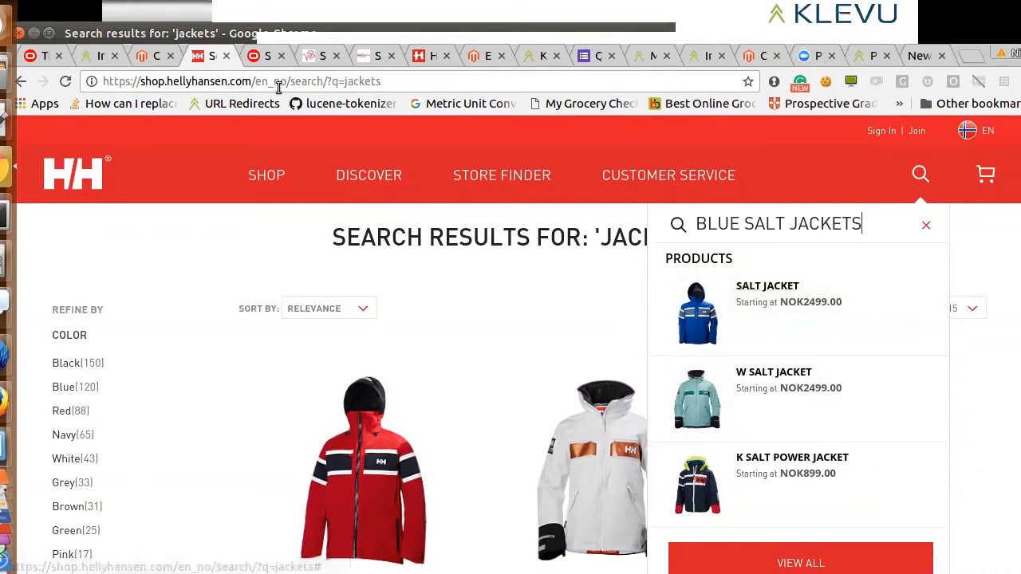
Return to the Magento Search Configuration page and review the Search Result Page, Add To Cart Button and CMS content settings
click(149, 57)
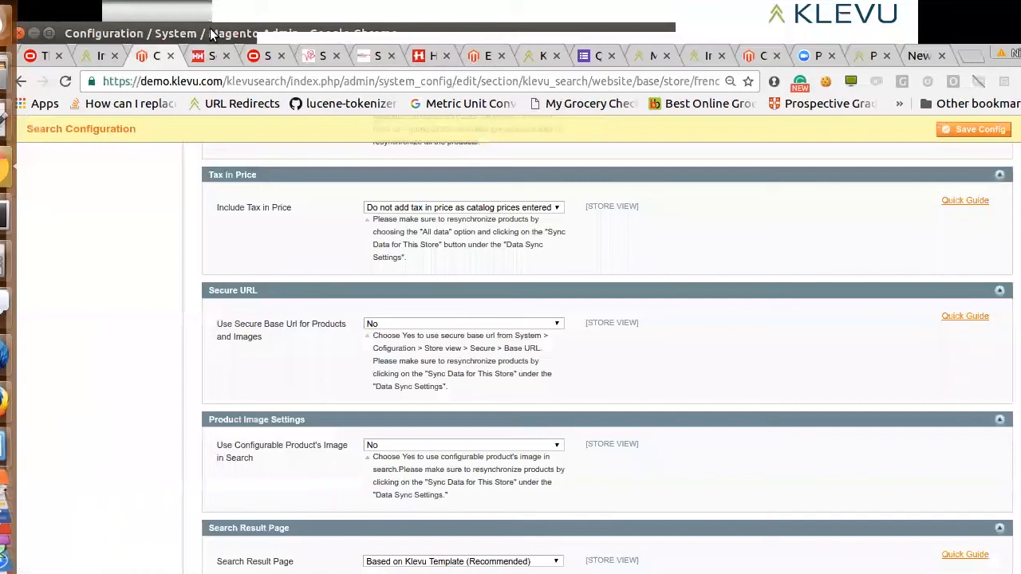
click(50, 31)
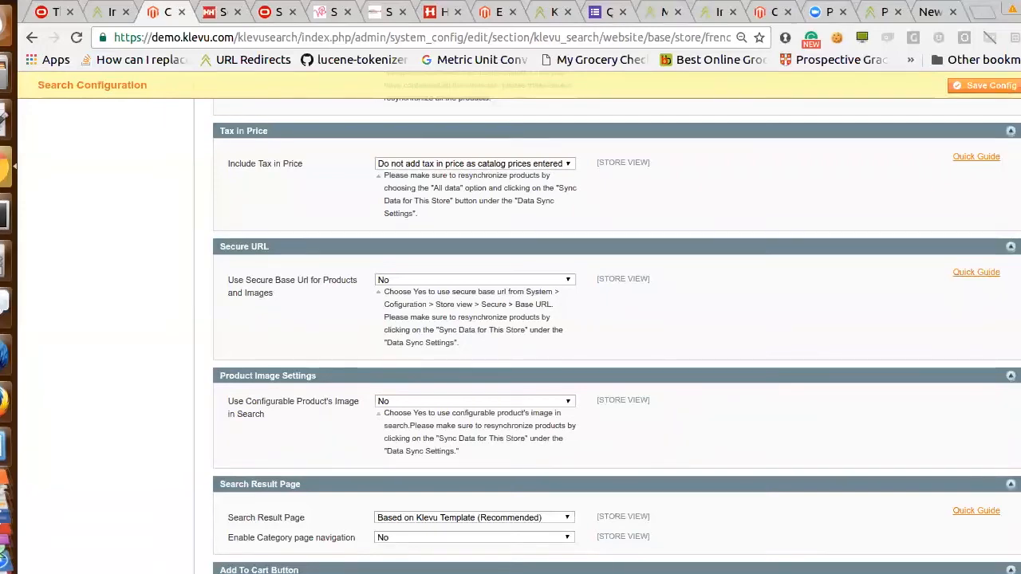
scroll(959, 386, down, 1)
scroll(616, 326, down, 4)
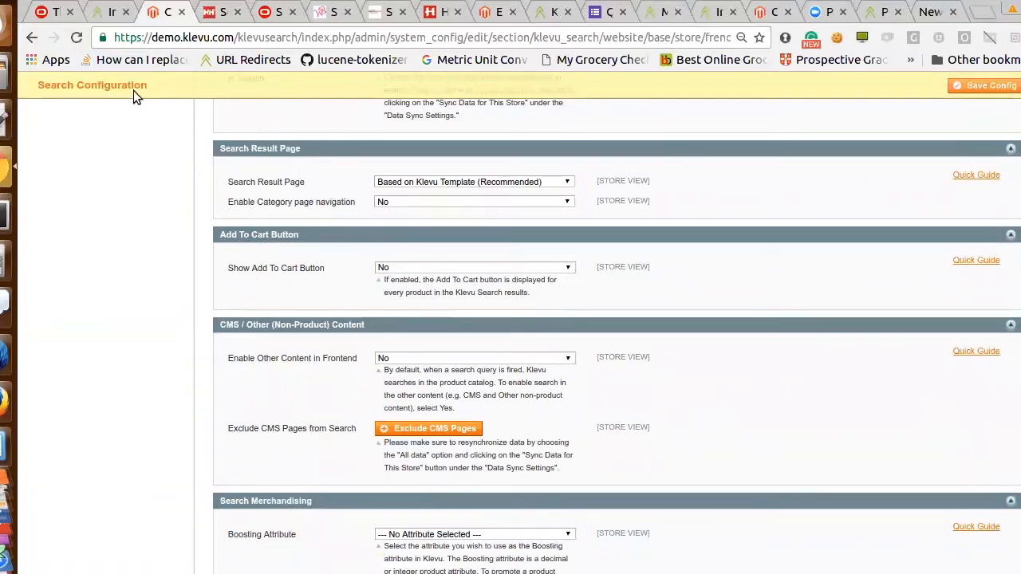
Switch to the O'Neills shop, view the instant search results for "irish" and dismiss the results overlay
click(44, 12)
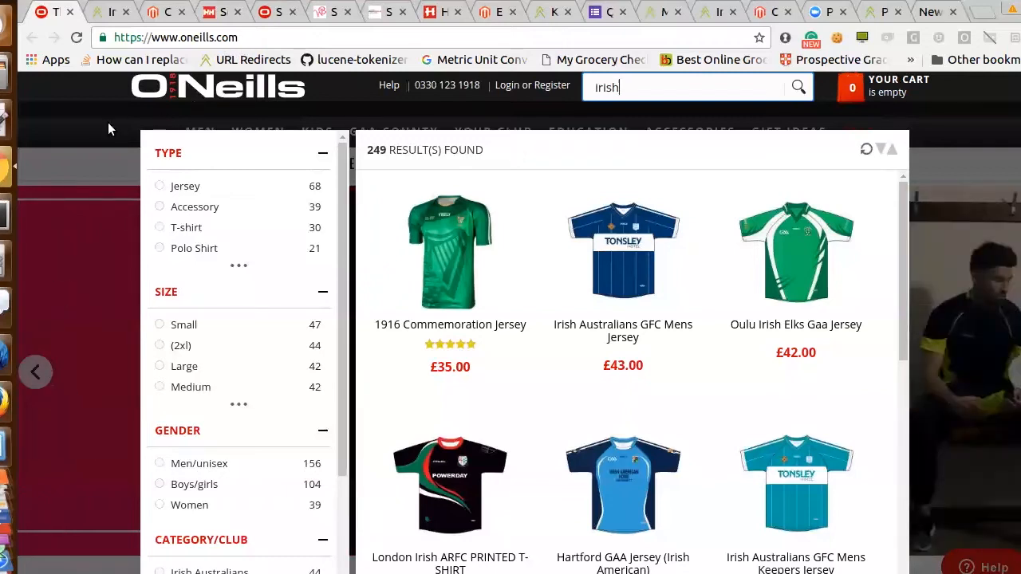
click(198, 0)
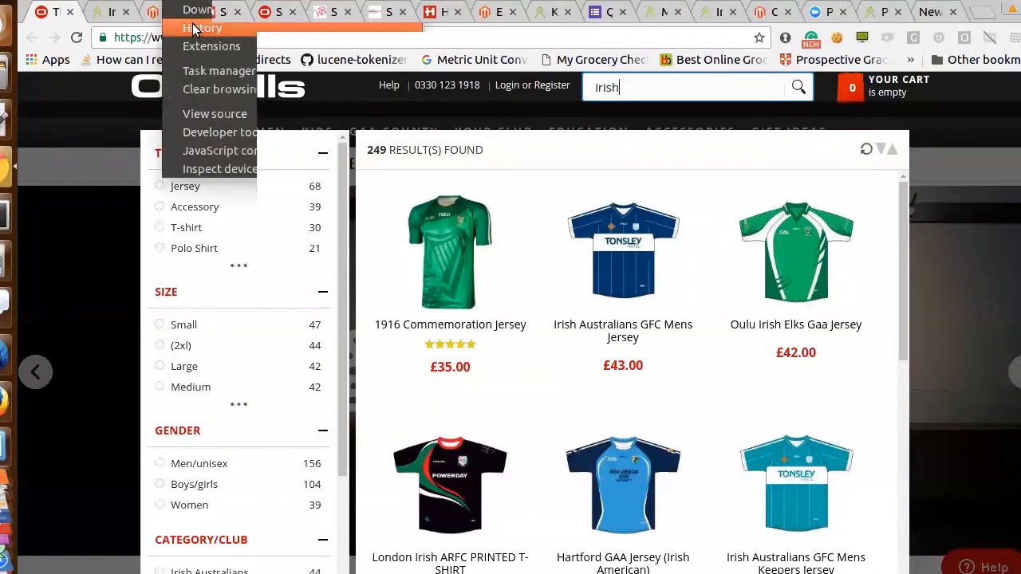
click(77, 158)
click(76, 159)
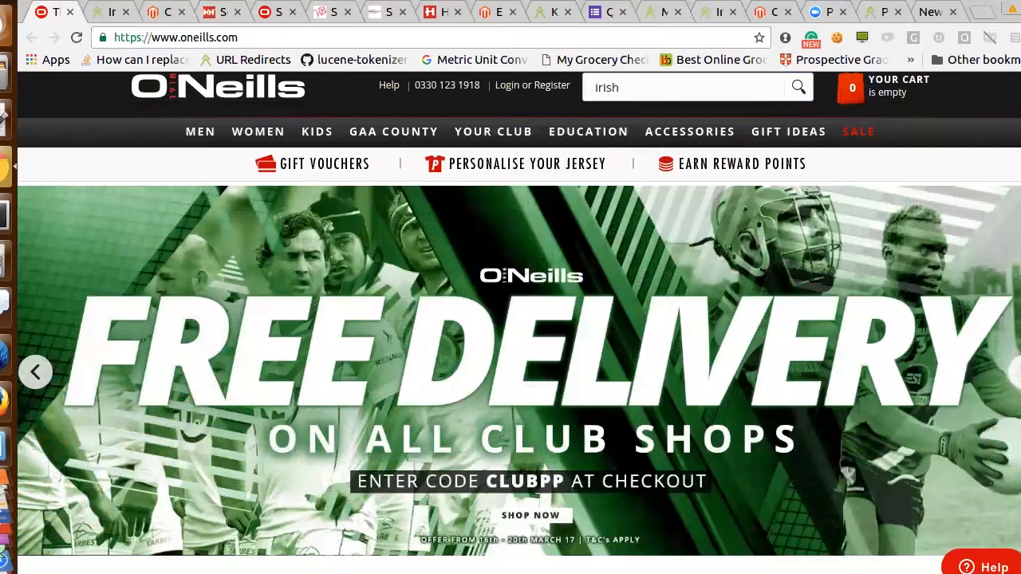
Bring up O'Neills' full search results page for "irish" and examine its product grid and filters
drag(353, 0, 302, 29)
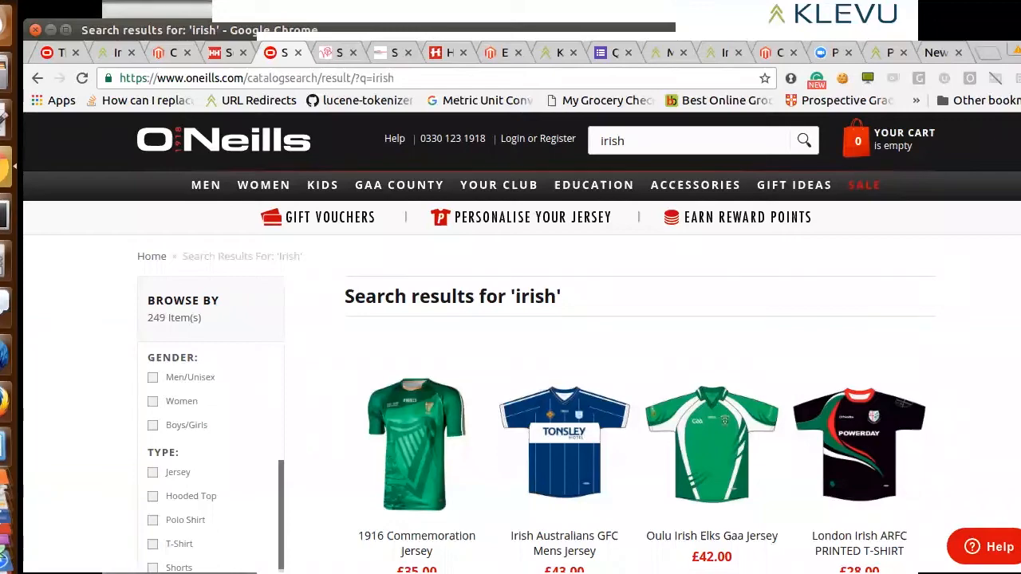
scroll(522, 343, down, 3)
scroll(522, 343, up, 1)
scroll(522, 343, down, 2)
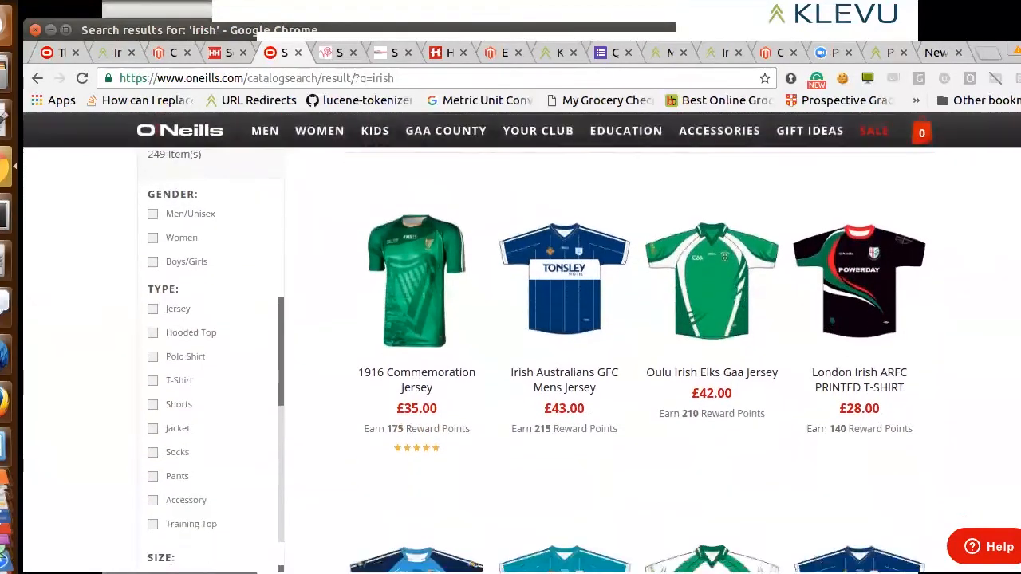
scroll(521, 343, down, 5)
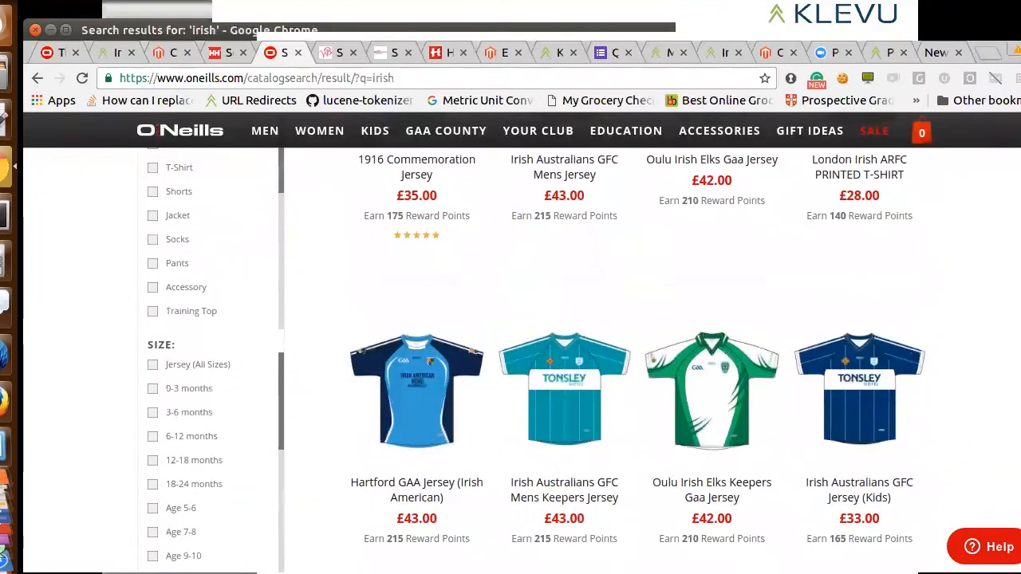
scroll(521, 343, down, 4)
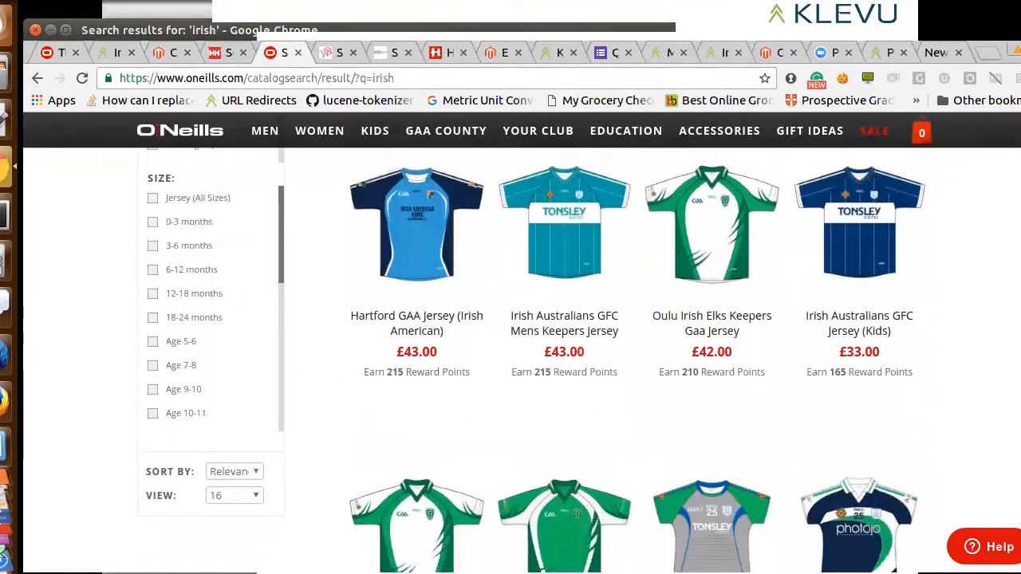
Review the O'Neills "irish" results from the lower product rows back up to the gender and type filters
scroll(522, 359, up, 5)
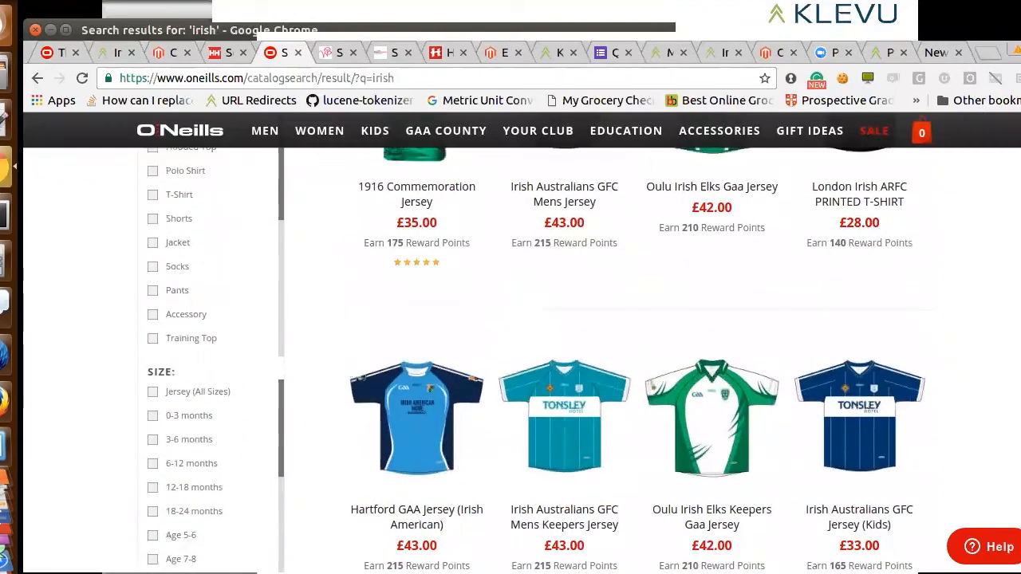
scroll(522, 359, up, 6)
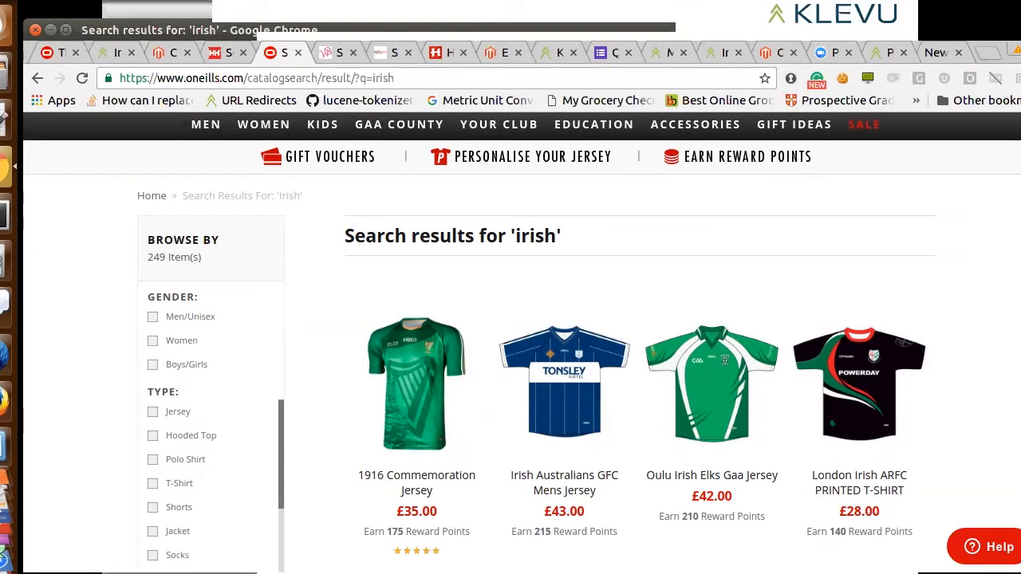
Switch to the Wholesale Boutique shop and examine its search results for "towel", including related search terms and product tiles
mouse_move(507, 365)
click(332, 54)
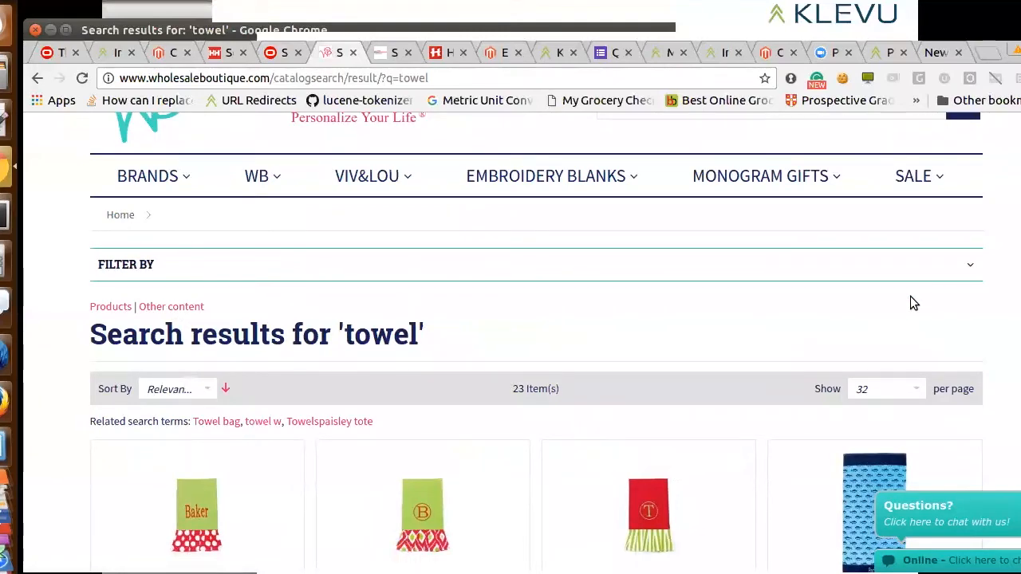
scroll(913, 303, down, 3)
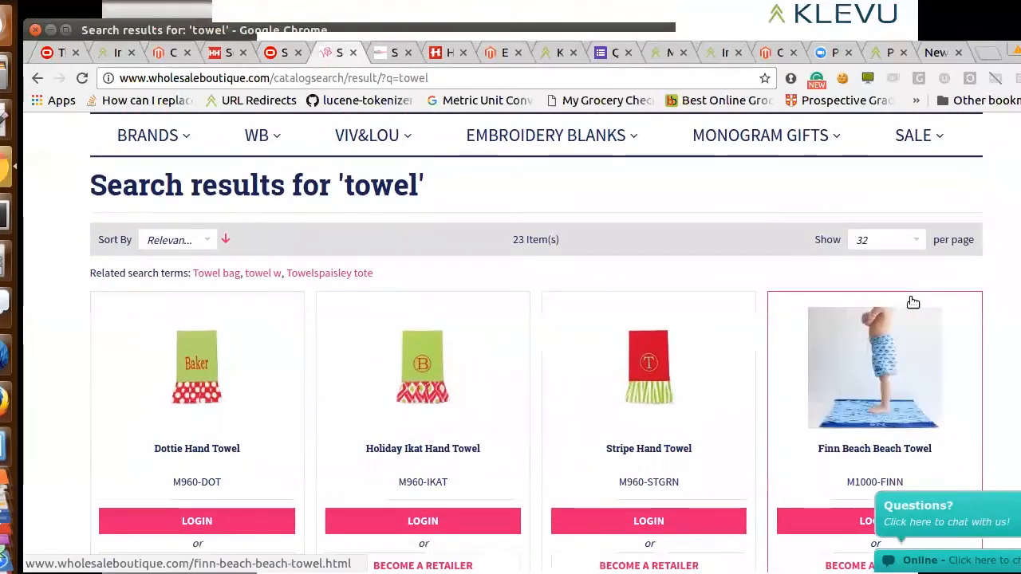
scroll(913, 303, down, 1)
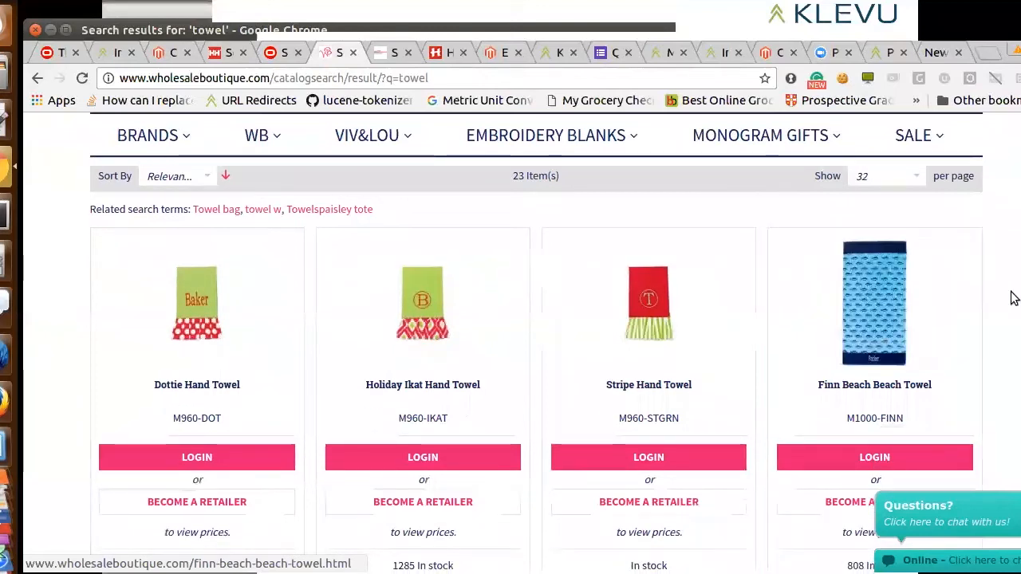
scroll(1013, 311, down, 1)
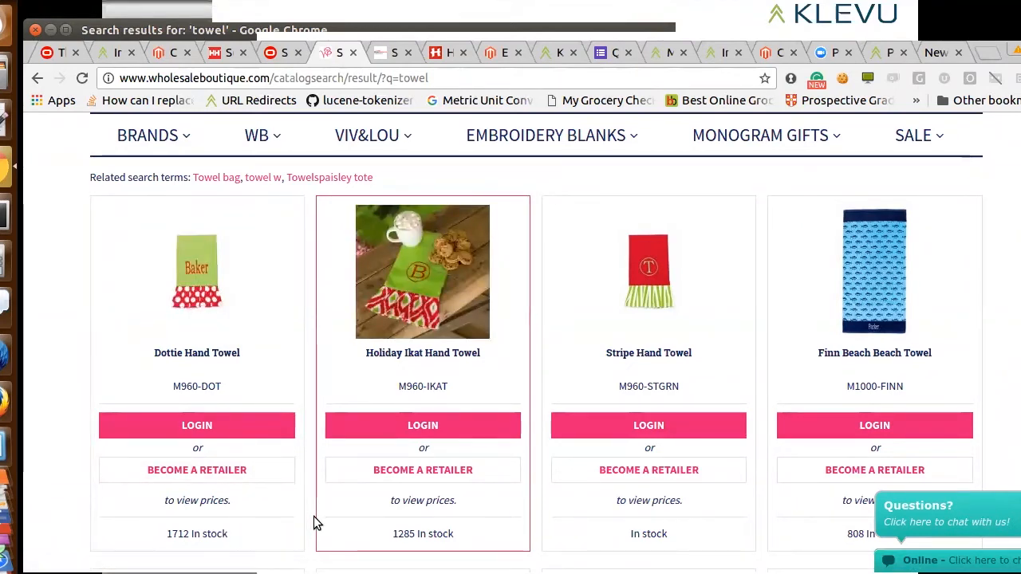
Check the Add To Cart Button setting in Magento, and view the cart buttons in the bgo.mve.no results for "smør"
click(173, 53)
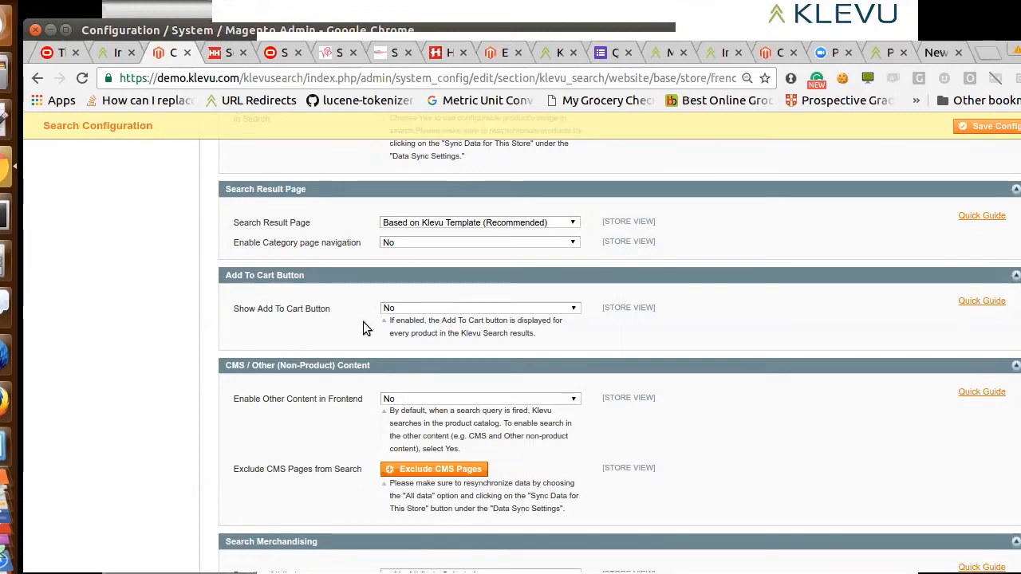
click(396, 52)
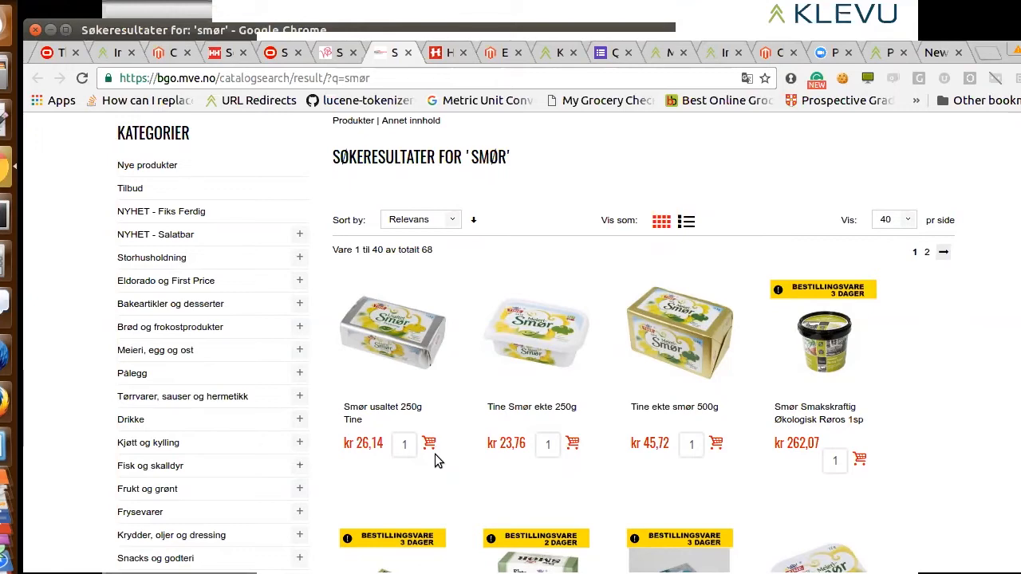
Return to Magento's Search Configuration and add a CMS page exclusion entry for "404 Not Found" under CMS / Other (Non-Product) Content
click(158, 53)
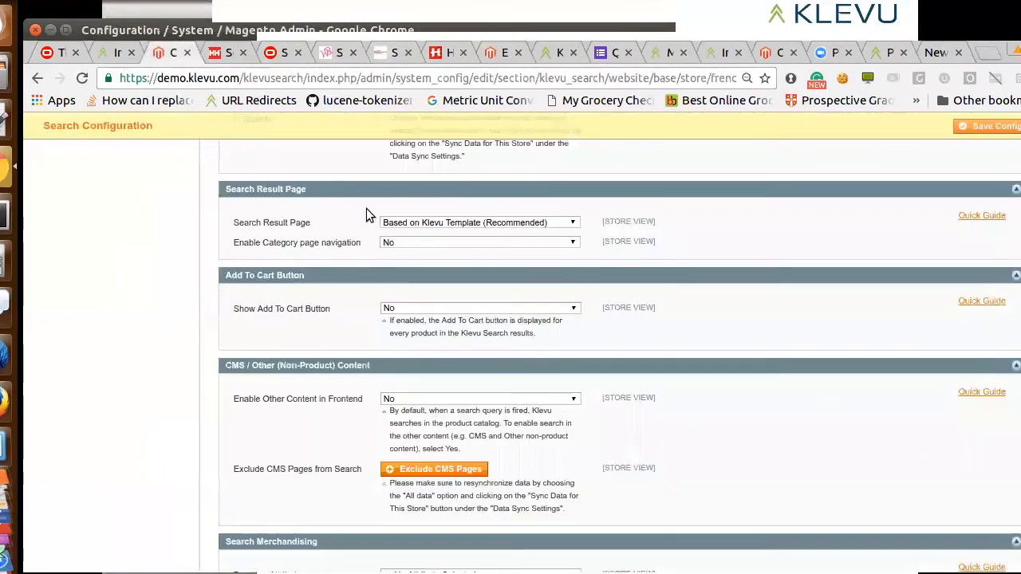
scroll(667, 348, down, 5)
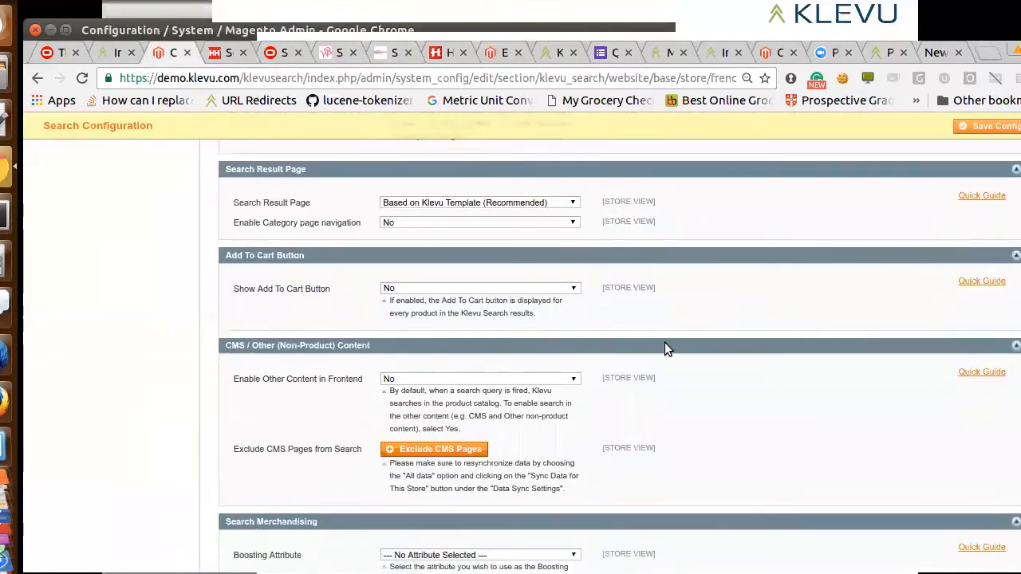
scroll(667, 349, up, 1)
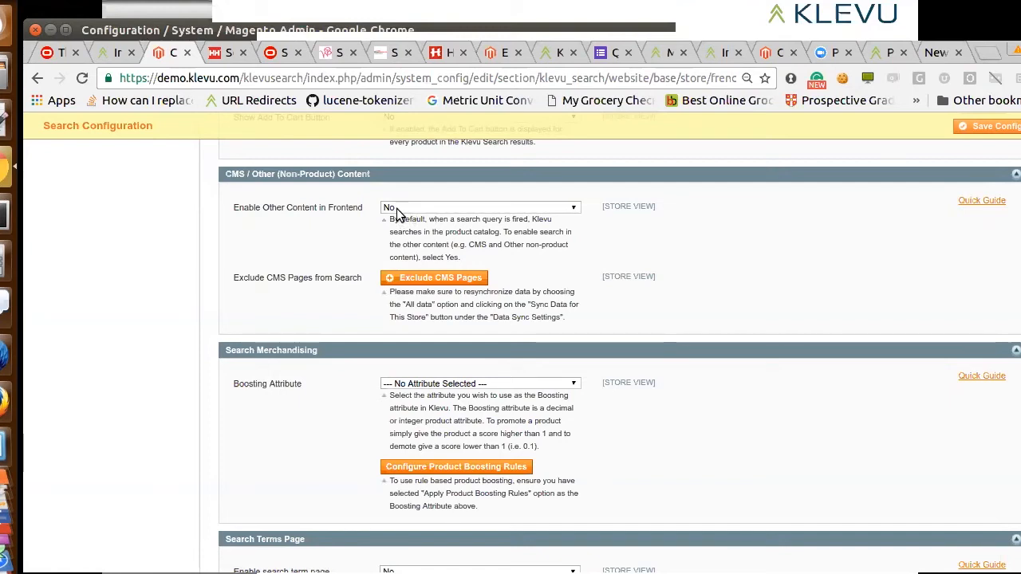
click(404, 279)
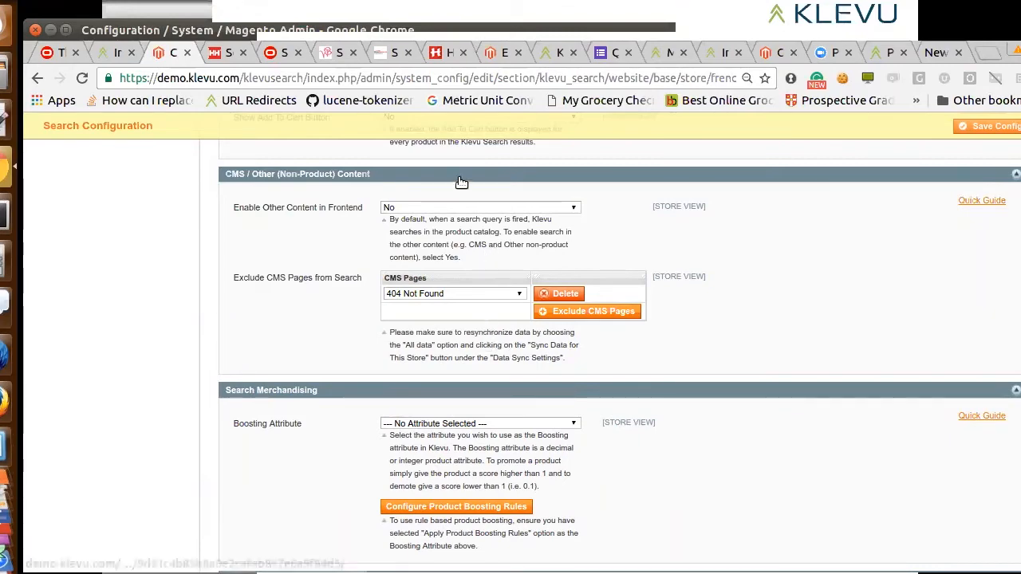
Switch to the Hong Kong shop and view the non-product content results (Muu Sisältö) for "rapala"
click(442, 55)
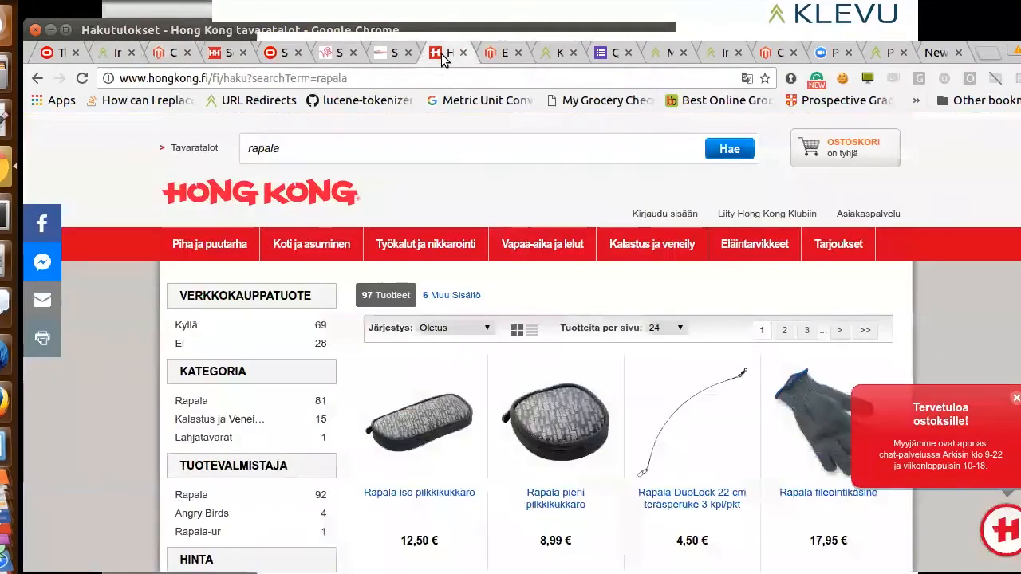
click(484, 150)
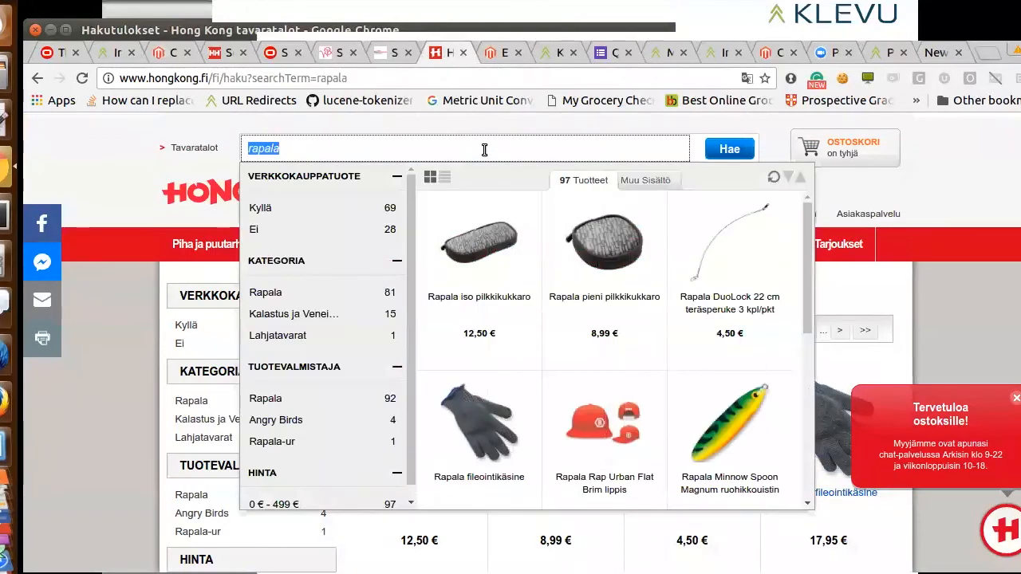
click(653, 185)
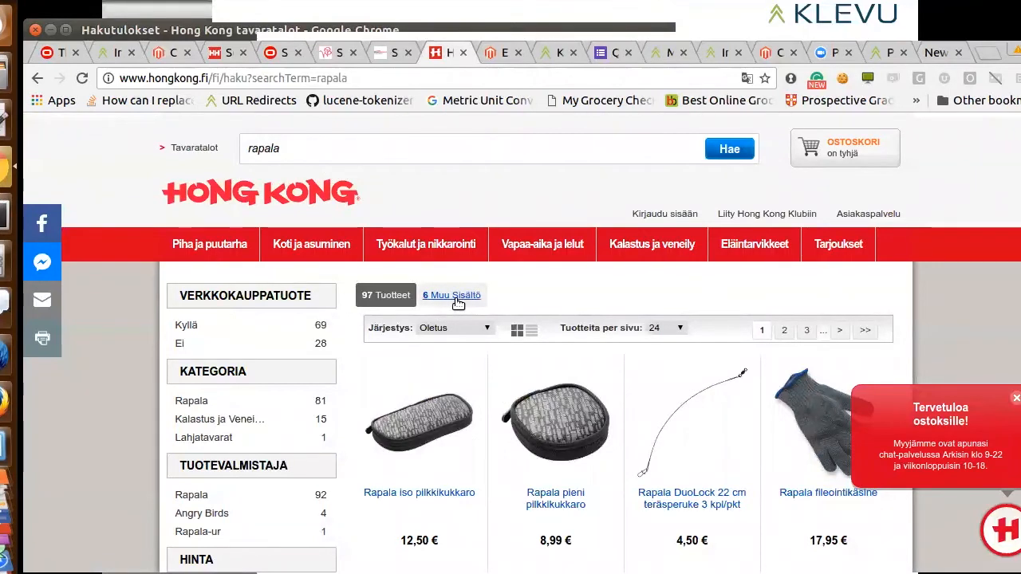
click(457, 299)
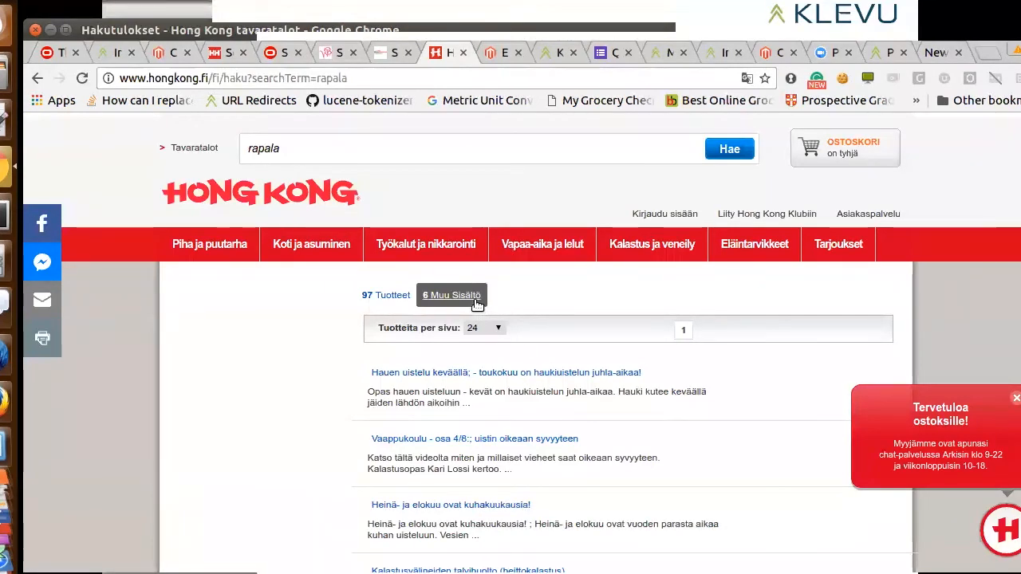
Return to Magento's Search Configuration and review the Search Merchandising and Search Terms Page settings
click(165, 53)
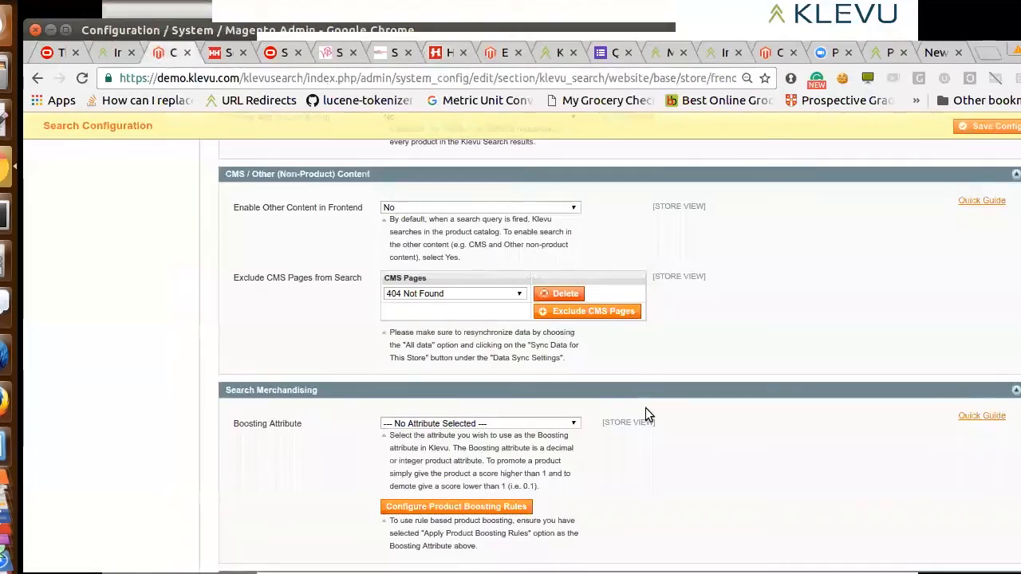
scroll(730, 372, down, 5)
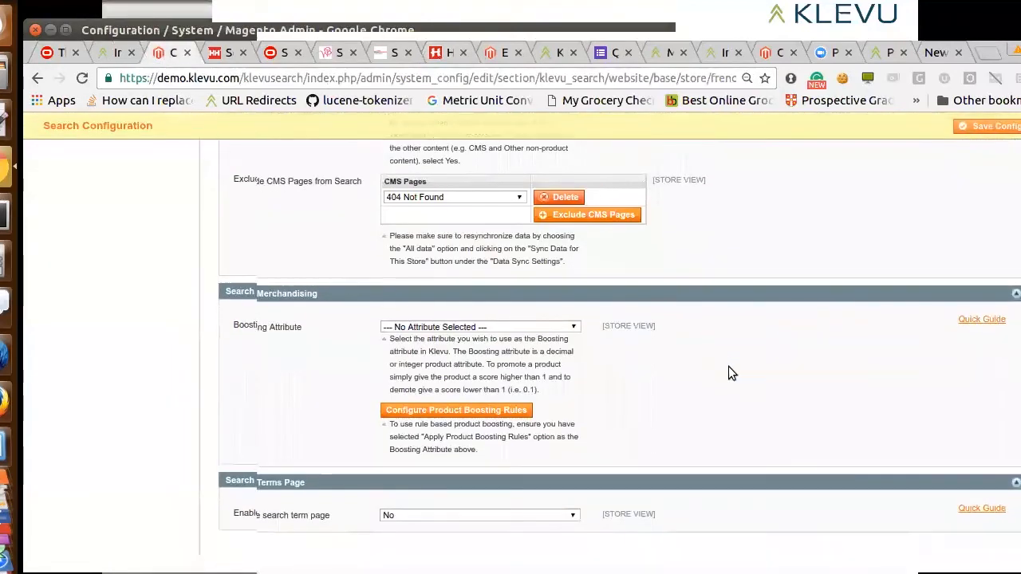
scroll(728, 368, down, 1)
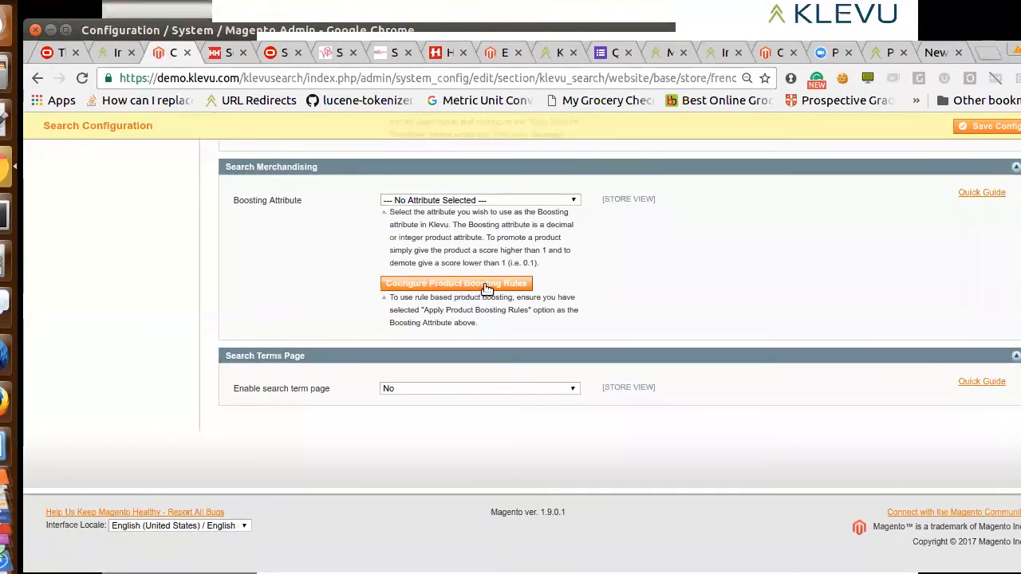
Switch to the 'Casual Women Accessories' boosting rule and review its conditions and boost value
click(500, 53)
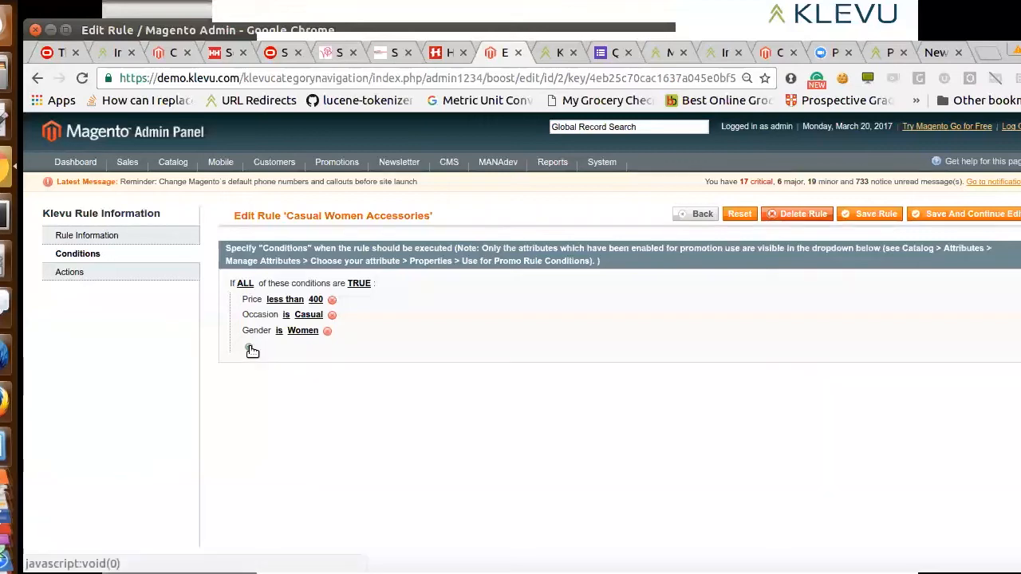
click(106, 273)
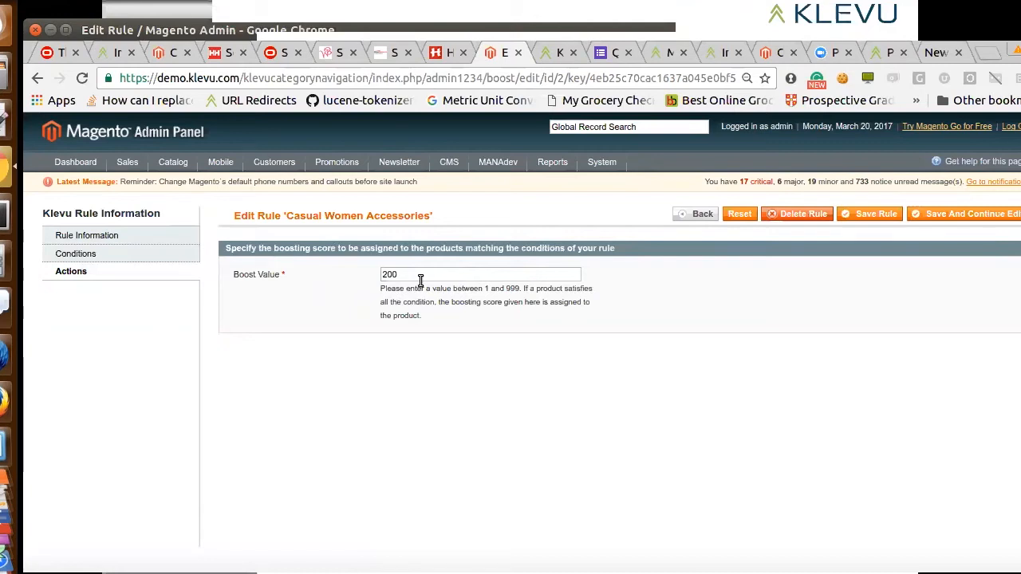
click(144, 255)
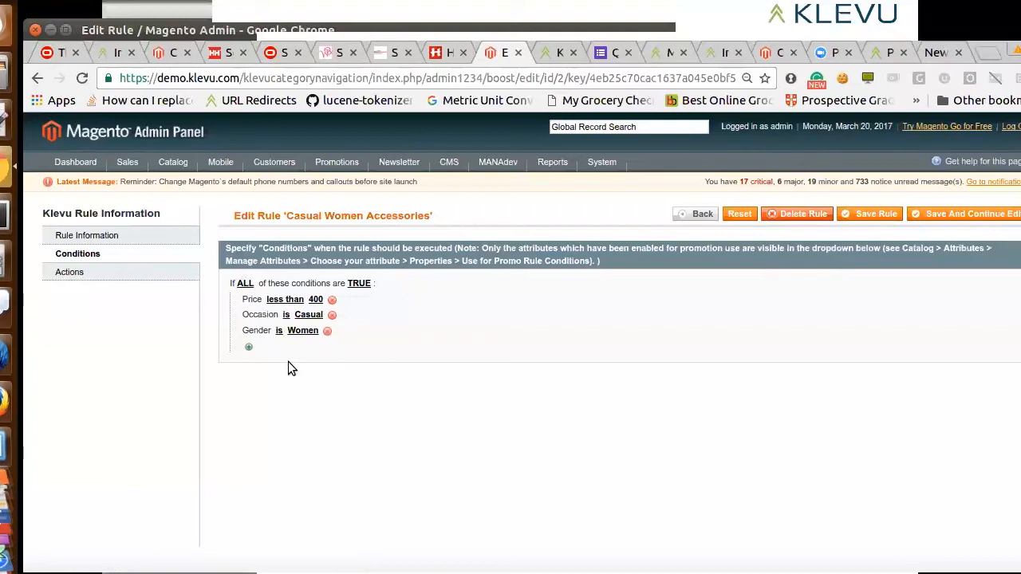
click(133, 274)
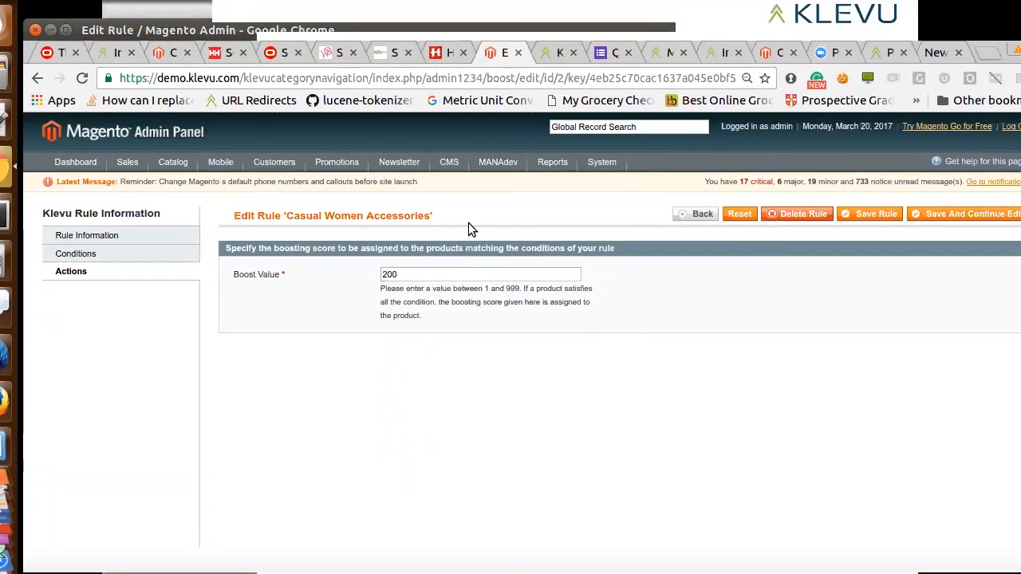
Switch to the Klevu Merchant Center and examine the new bulk product promotion rule's brand and description conditions
click(557, 55)
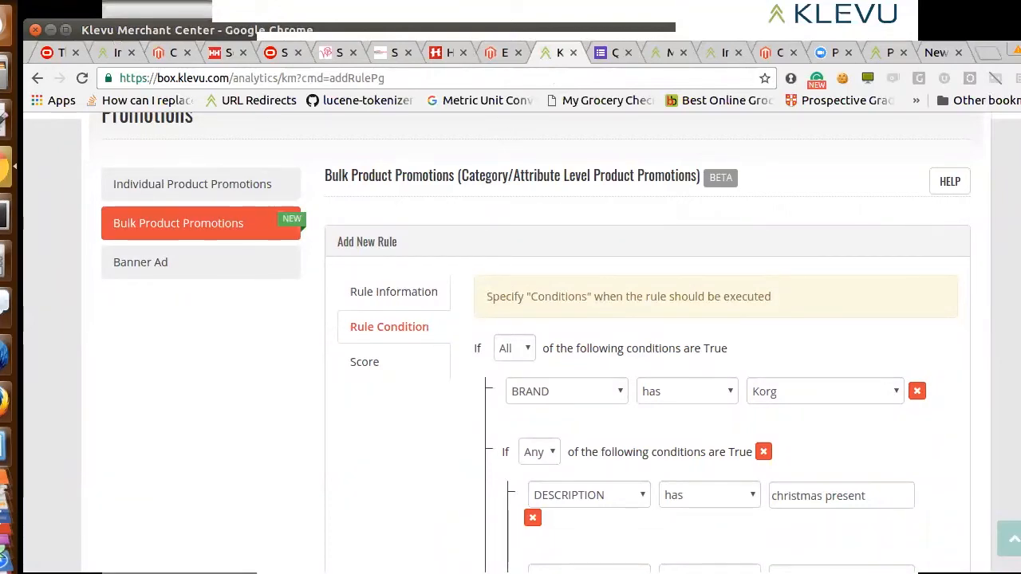
scroll(522, 343, up, 4)
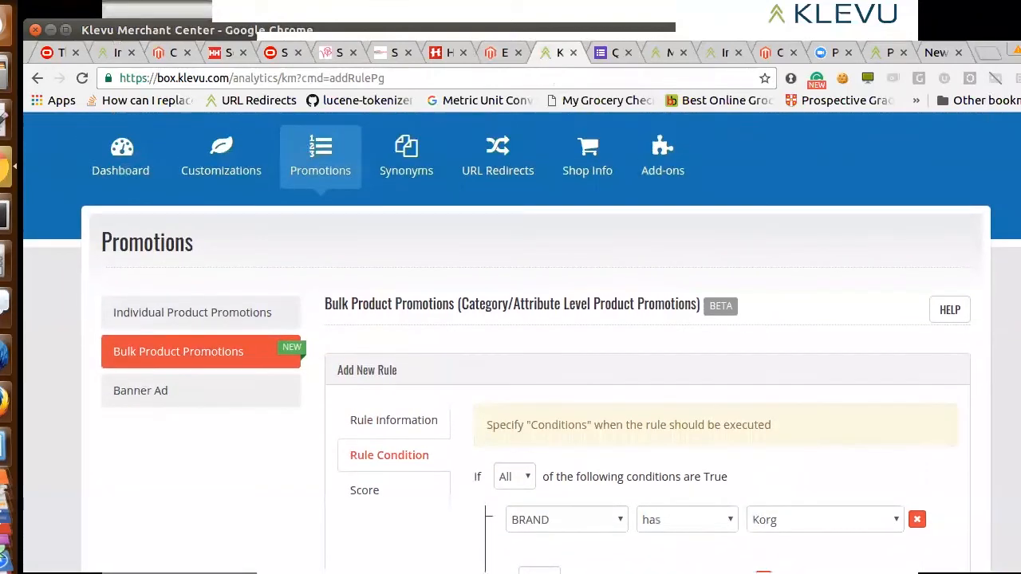
scroll(521, 343, down, 1)
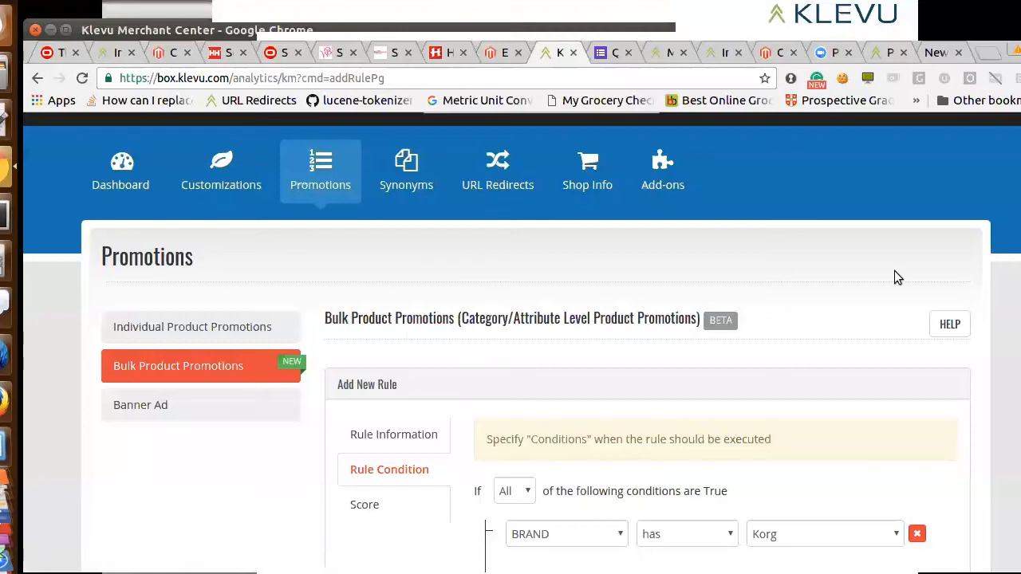
scroll(522, 342, down, 3)
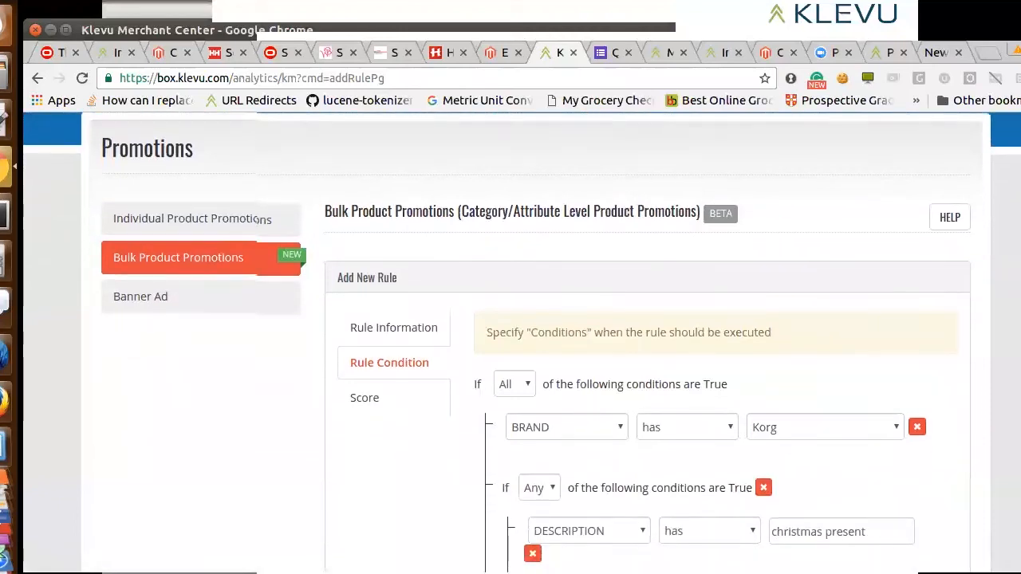
scroll(536, 343, down, 1)
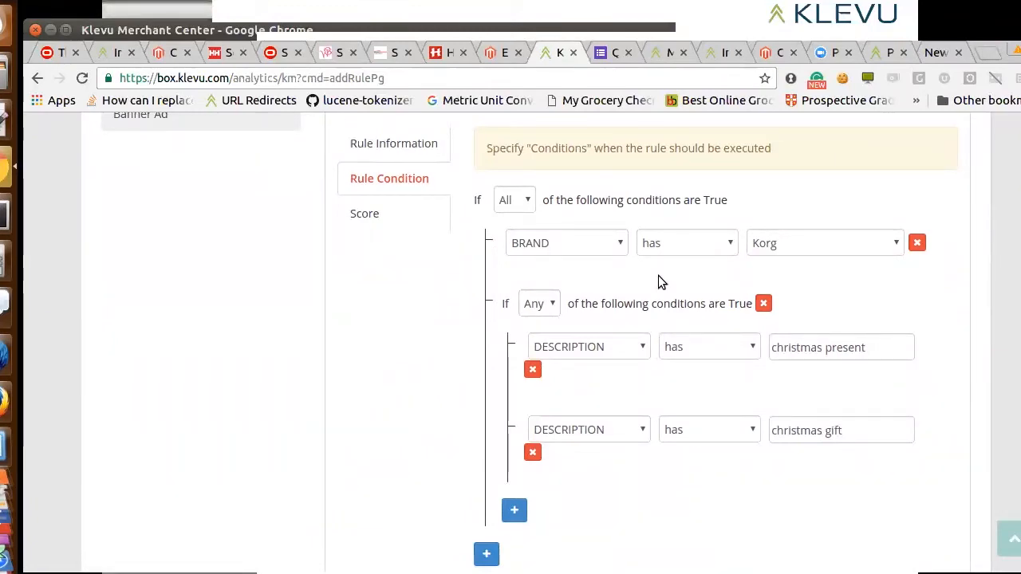
click(615, 244)
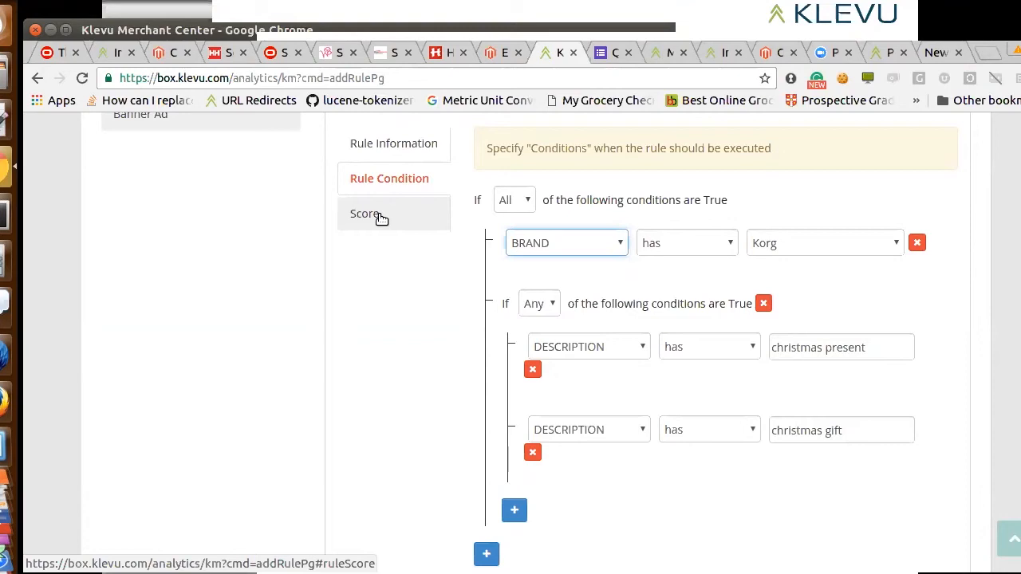
Return to Magento's Search Configuration and go back over its sections up to the Information and General Settings
click(172, 52)
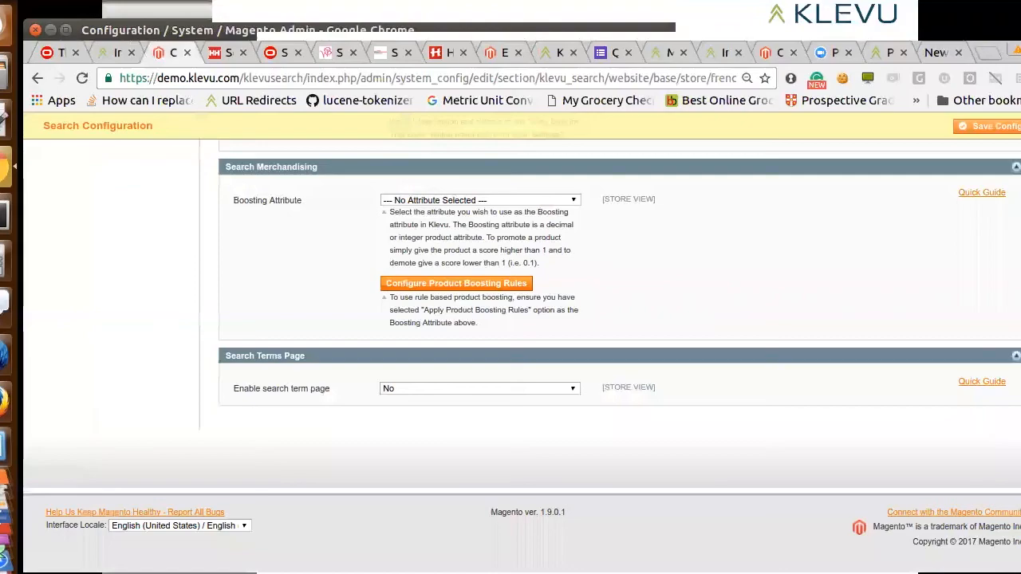
scroll(619, 351, up, 20)
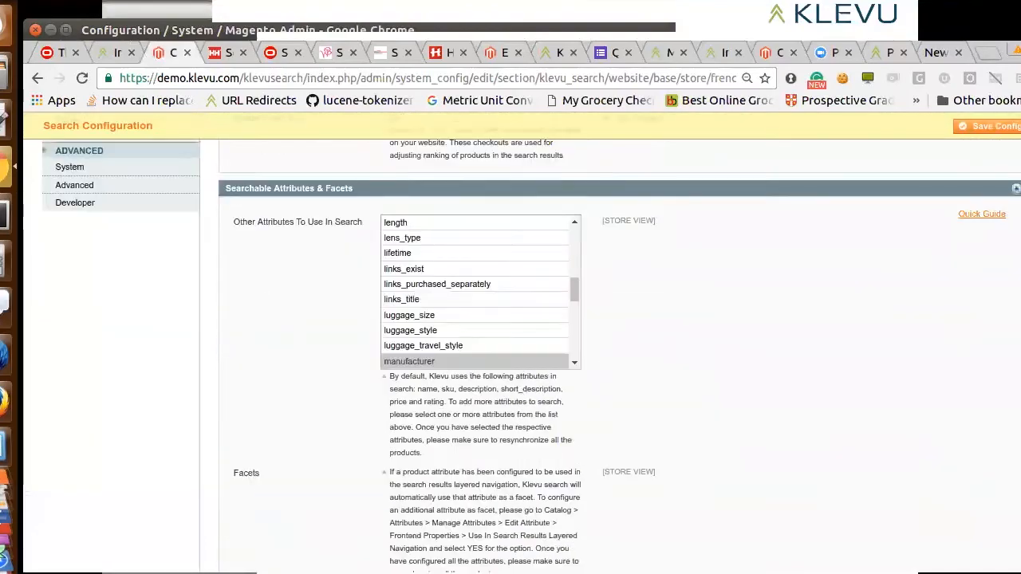
scroll(619, 351, up, 5)
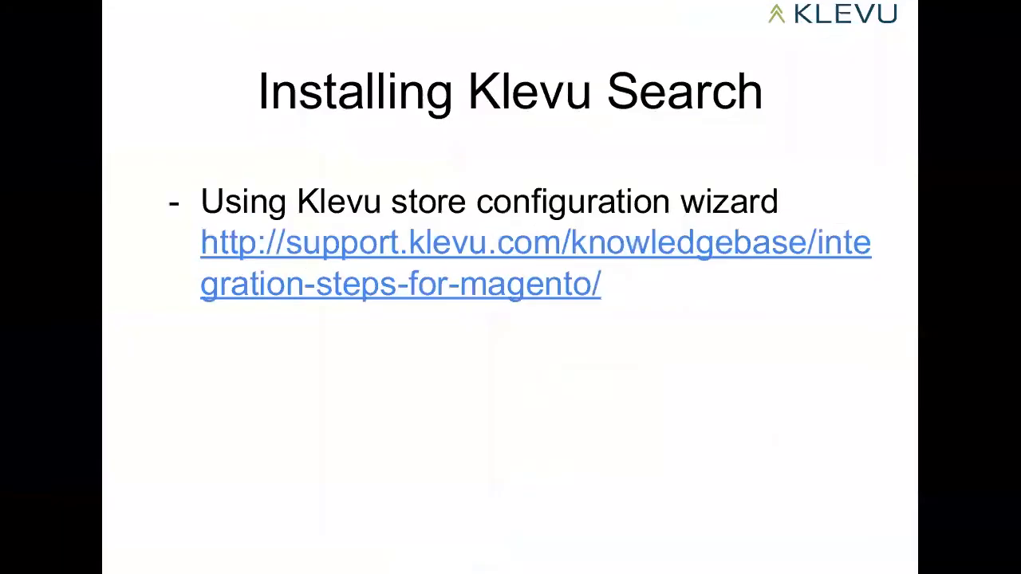
key(Right)
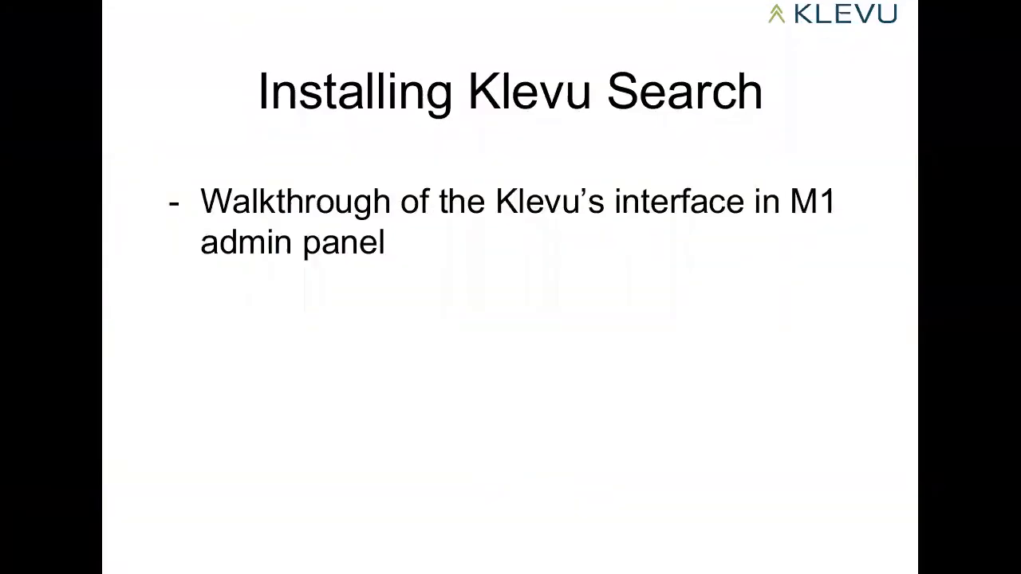
key(Right)
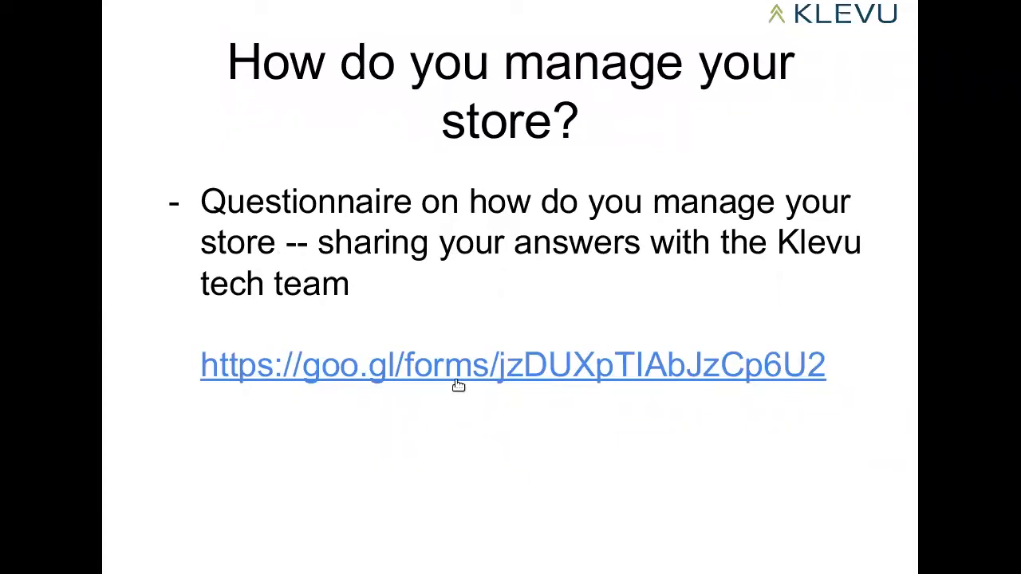
key(alt+Tab)
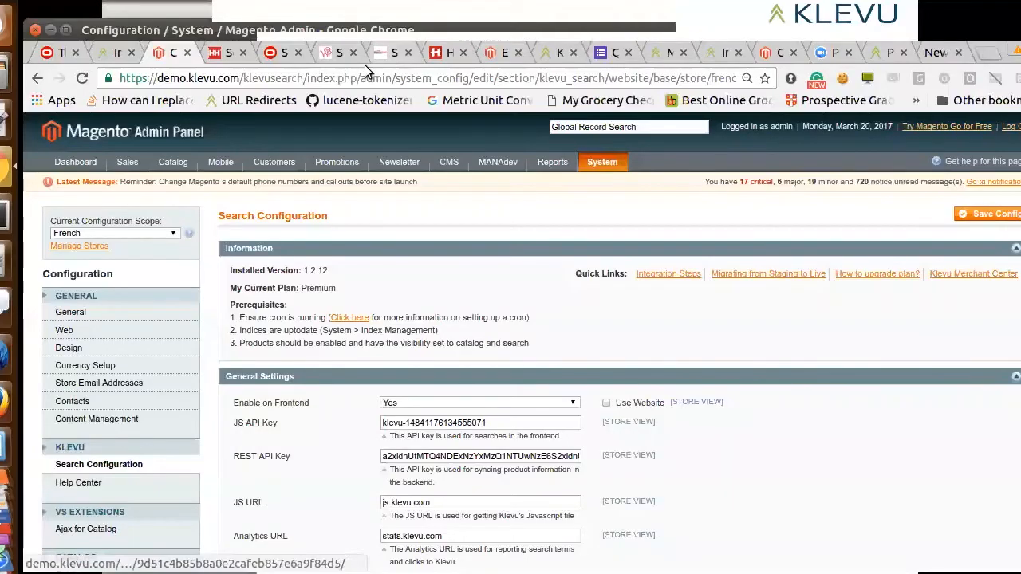
Switch to the 'Questionnaire for installing Klevu Search on Magento' form and look over its first page
click(611, 52)
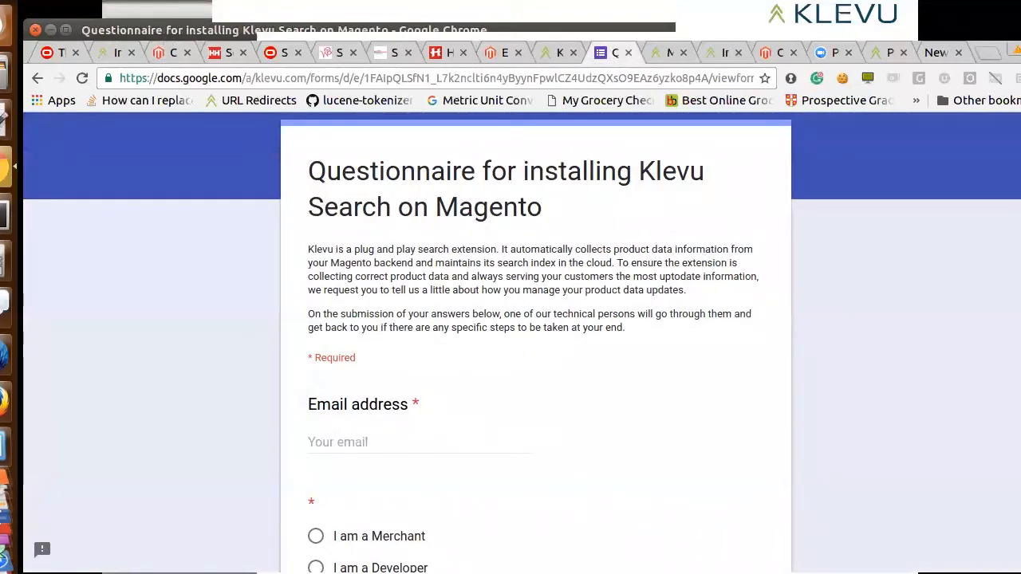
scroll(521, 343, down, 2)
scroll(521, 343, down, 2)
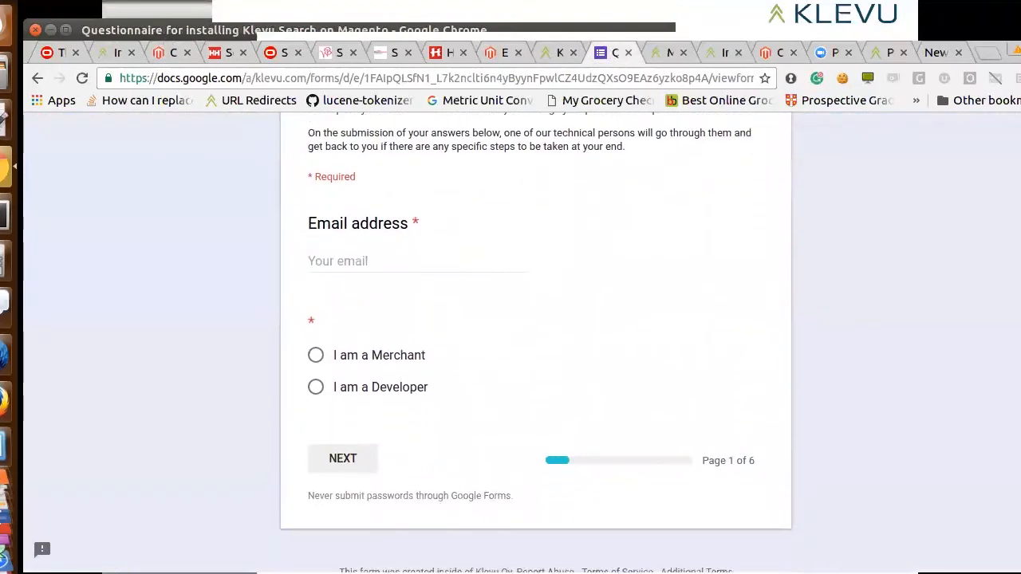
scroll(522, 343, up, 1)
scroll(522, 343, up, 1)
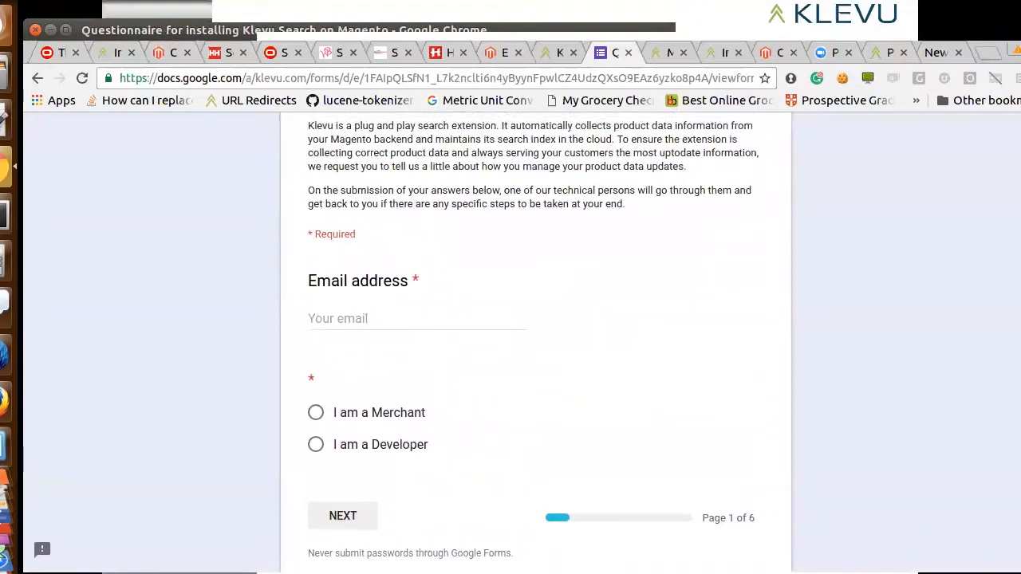
scroll(522, 343, down, 1)
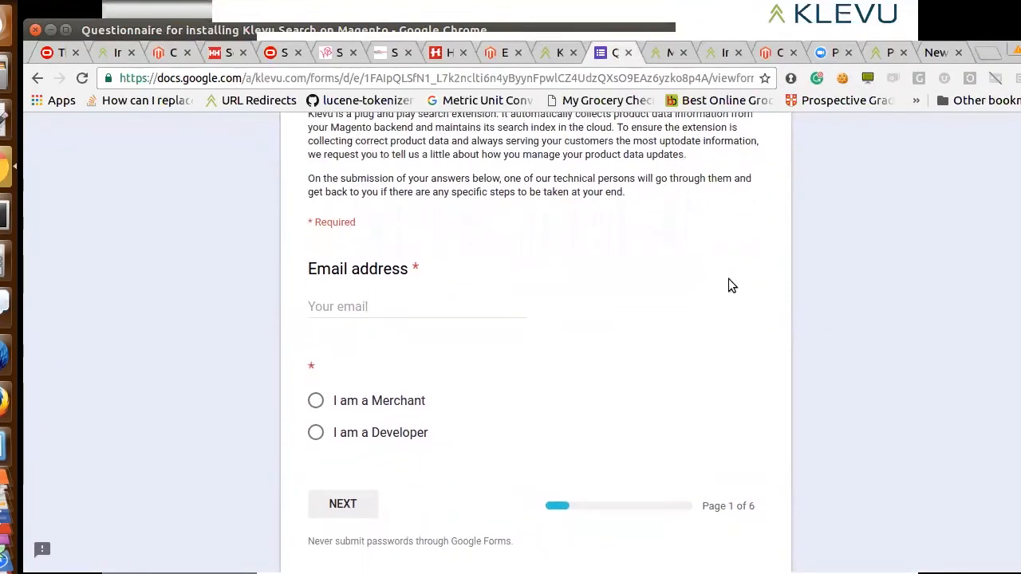
Enter the respondent's email address, choose 'I am a Developer' and continue to the questionnaire's store page
click(444, 308)
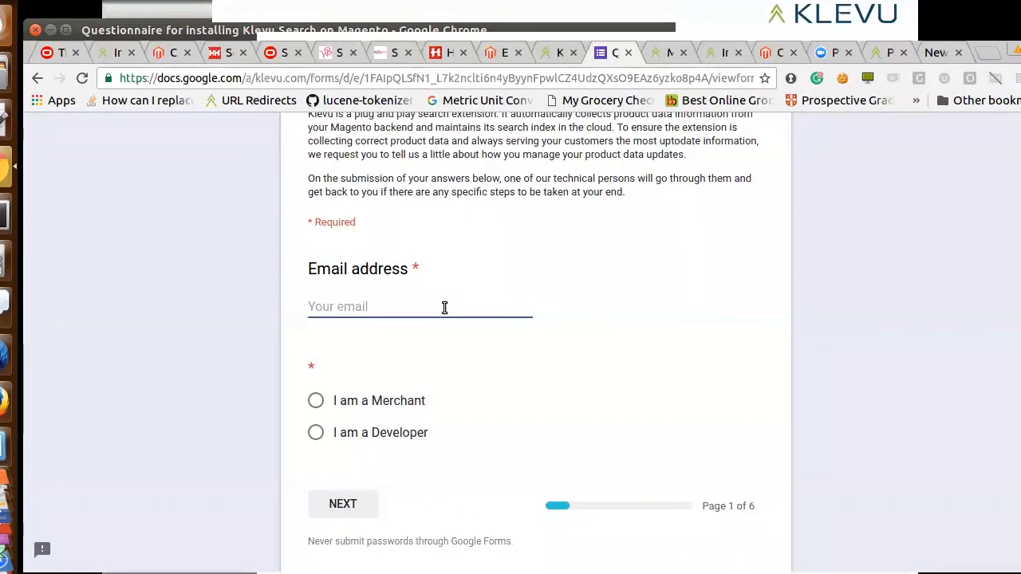
text(nira)
key(Down)
key(Return)
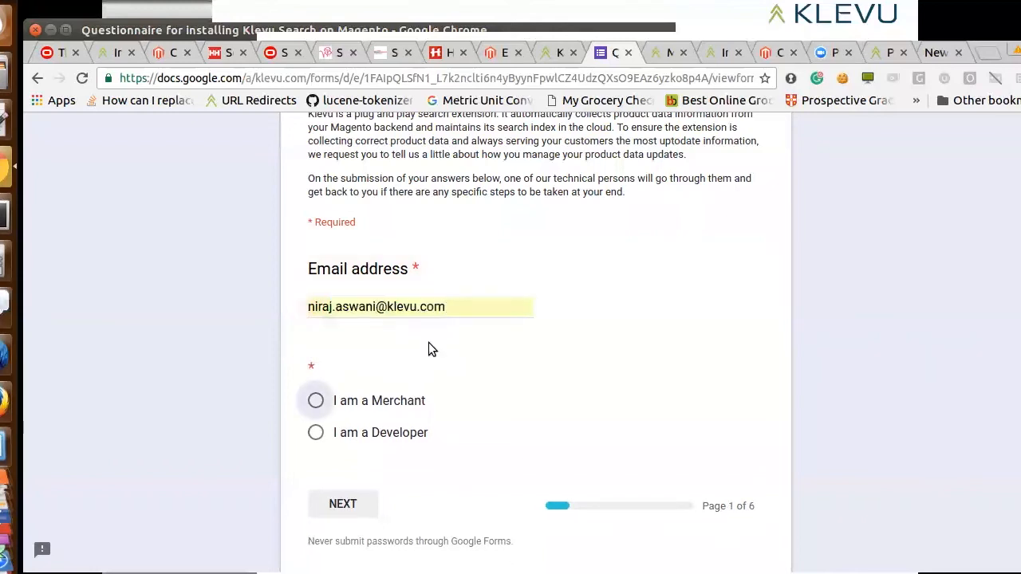
click(334, 435)
click(340, 504)
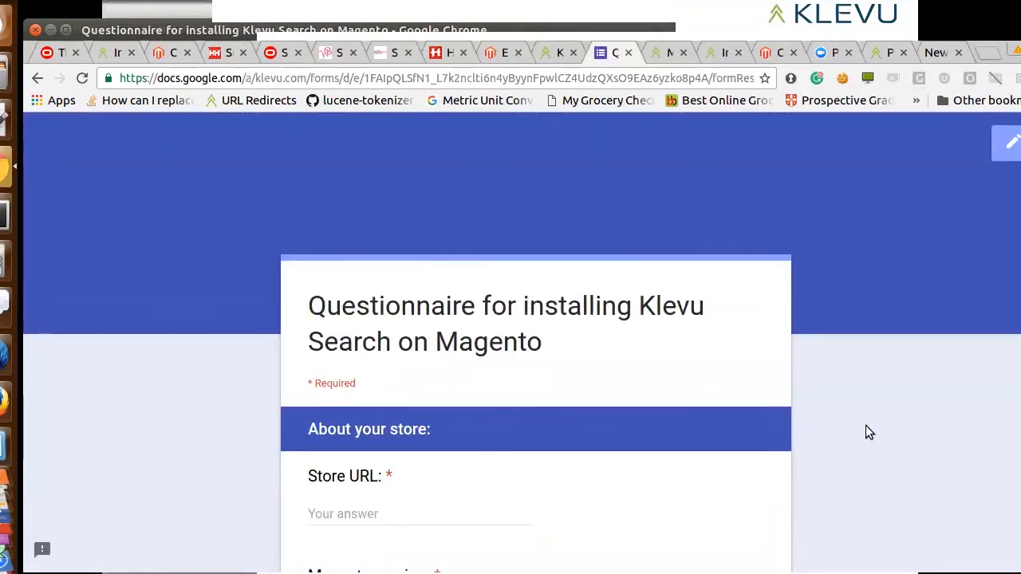
scroll(865, 425, down, 5)
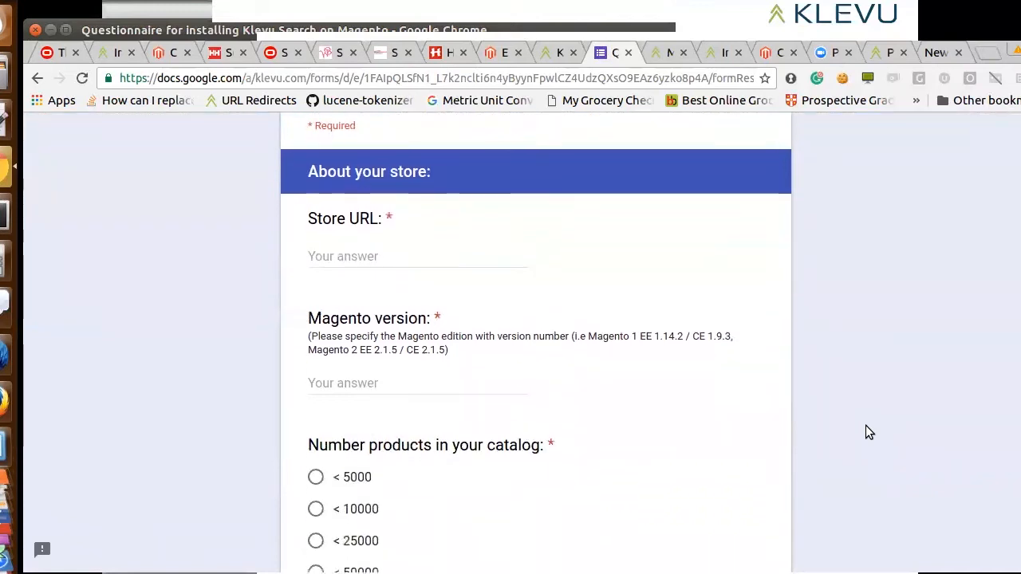
click(473, 225)
text(ht)
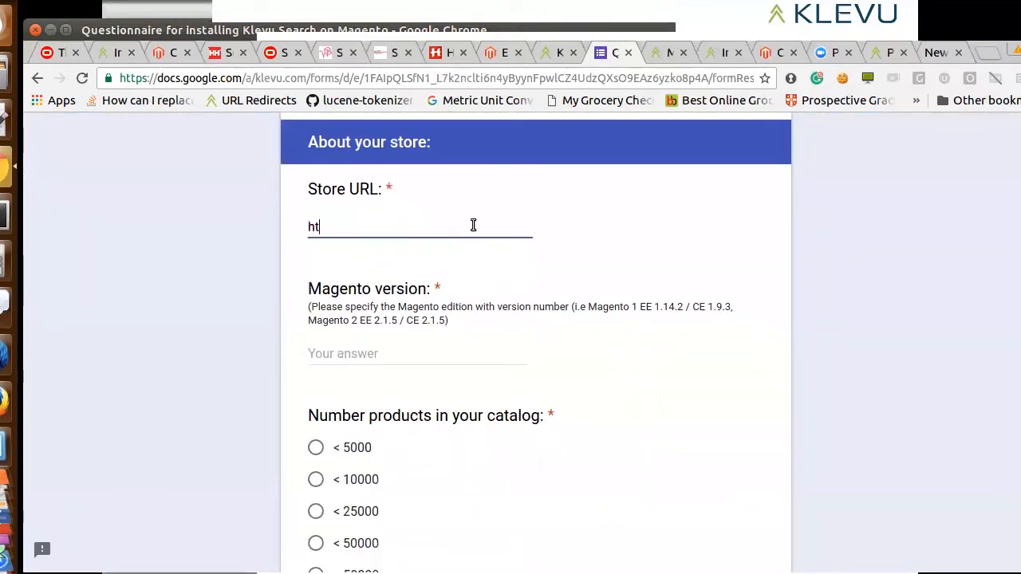
text(tp://local.klevu.com)
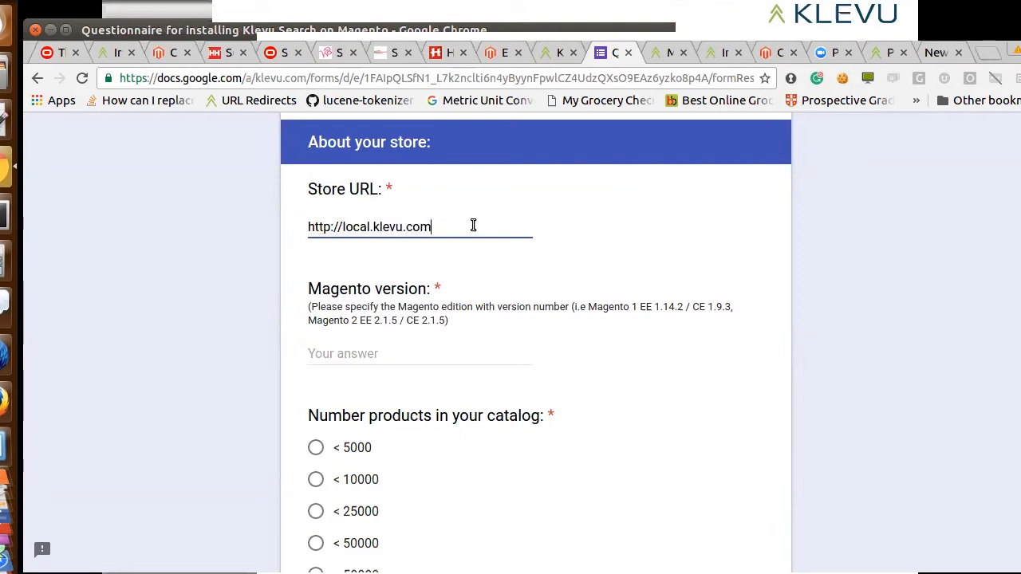
Fill in the Magento version answer with 'Magento 1 CE 1.9.2'
click(455, 354)
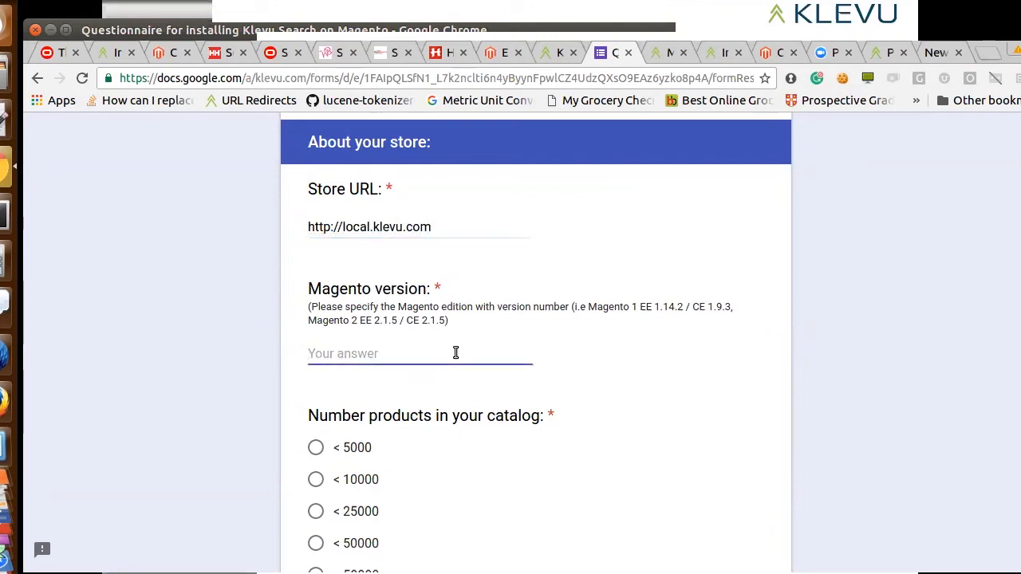
text(Magento 1 )
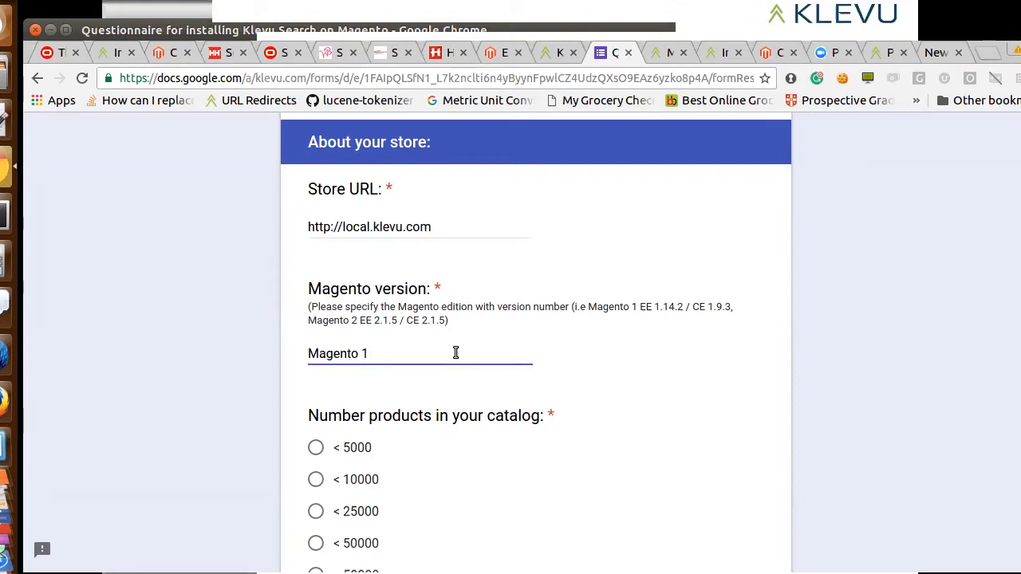
text(CE 1.9.2)
click(897, 380)
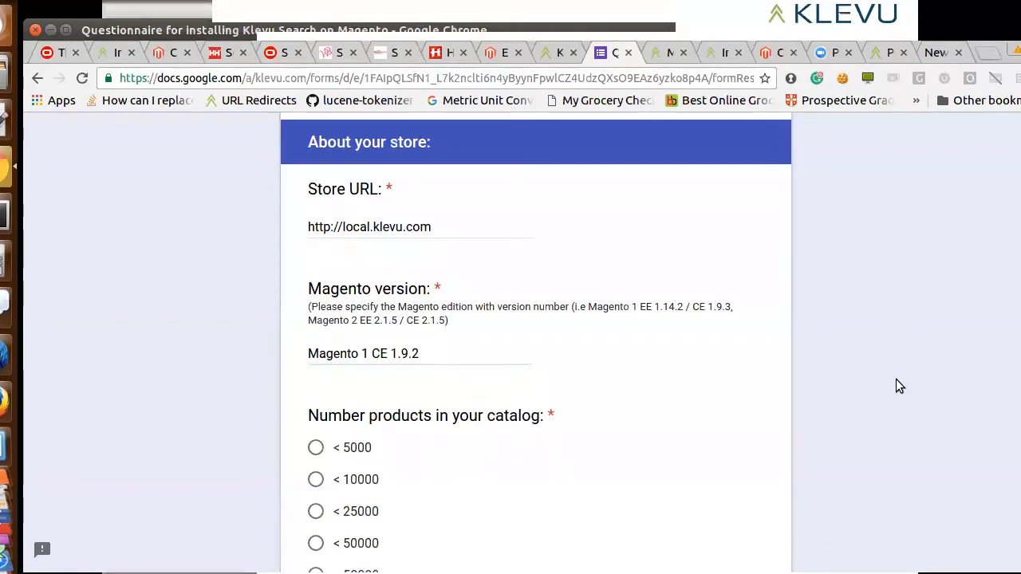
Answer '< 10000' for the number of products in the catalog and 'No' for the clustered environment question
scroll(895, 379, down, 4)
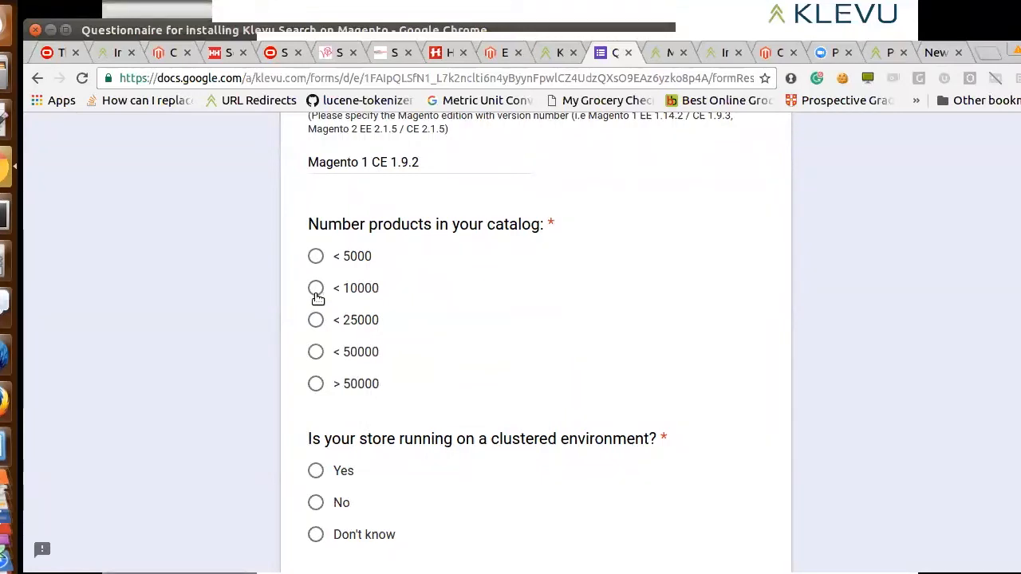
click(316, 288)
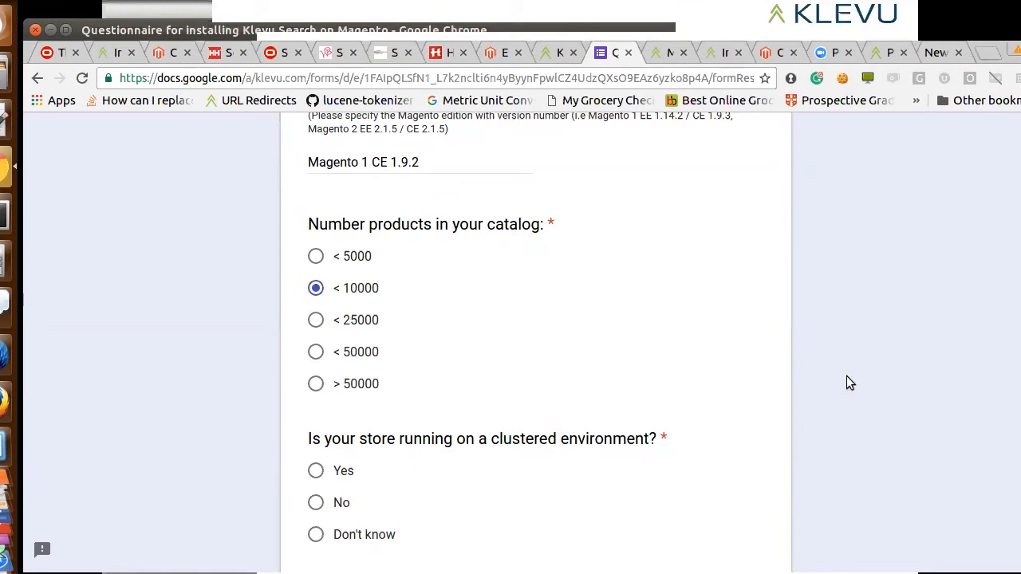
scroll(866, 386, down, 4)
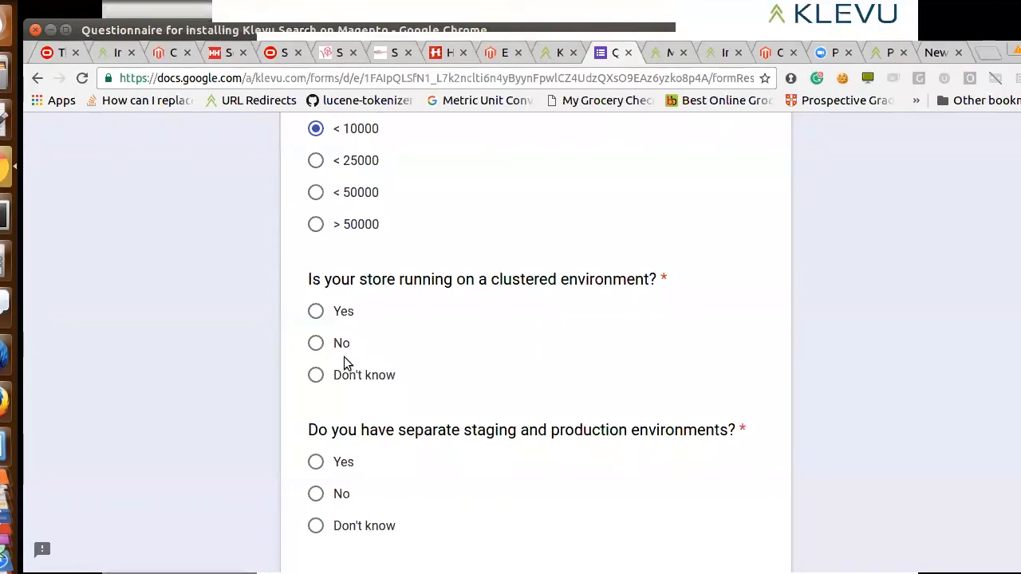
click(318, 343)
key(Up)
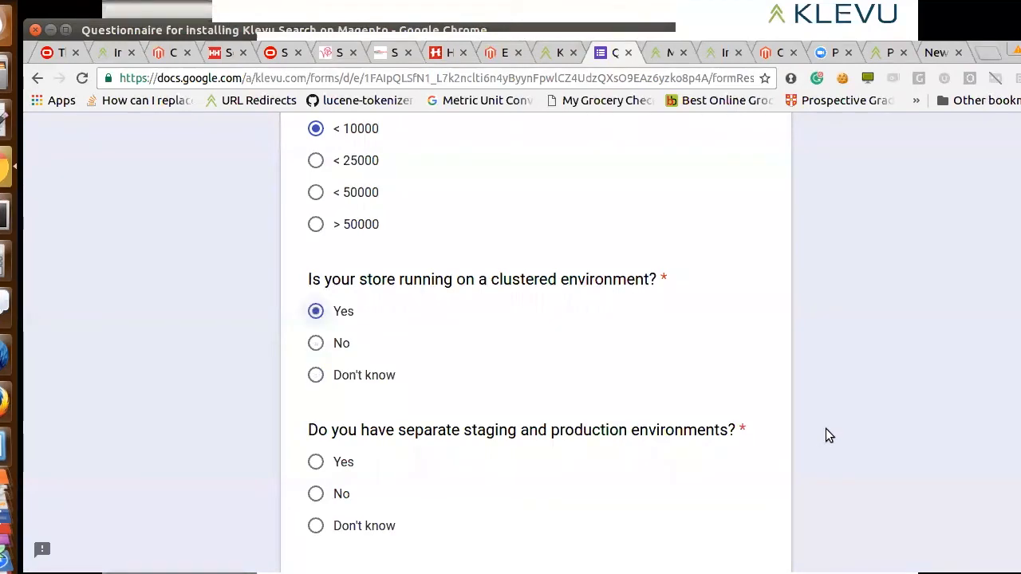
click(315, 344)
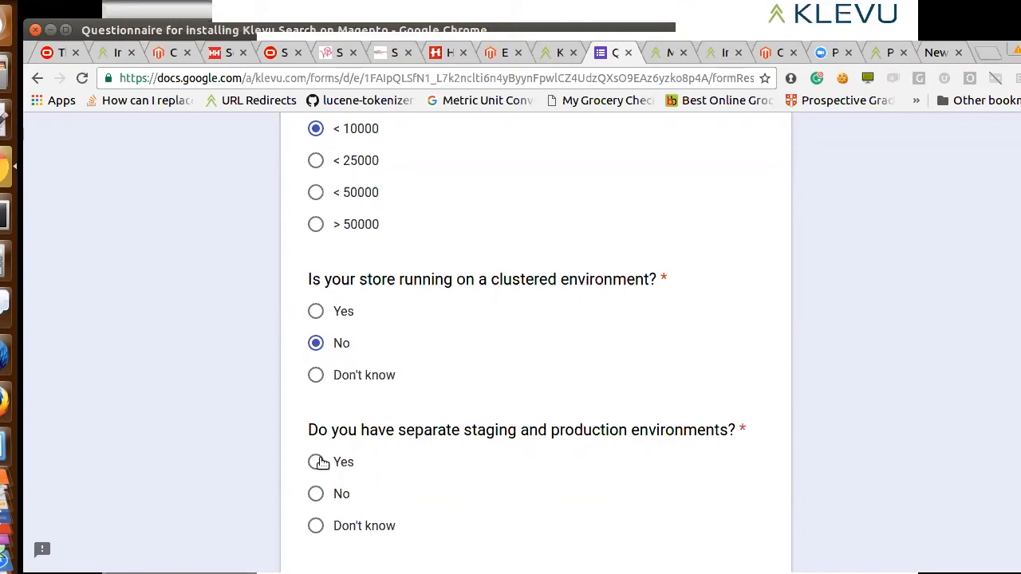
Answer 'Yes' for separate staging and production environments and 'None' for configured search engines, and continue to the third-party modules page
click(316, 463)
scroll(911, 491, down, 4)
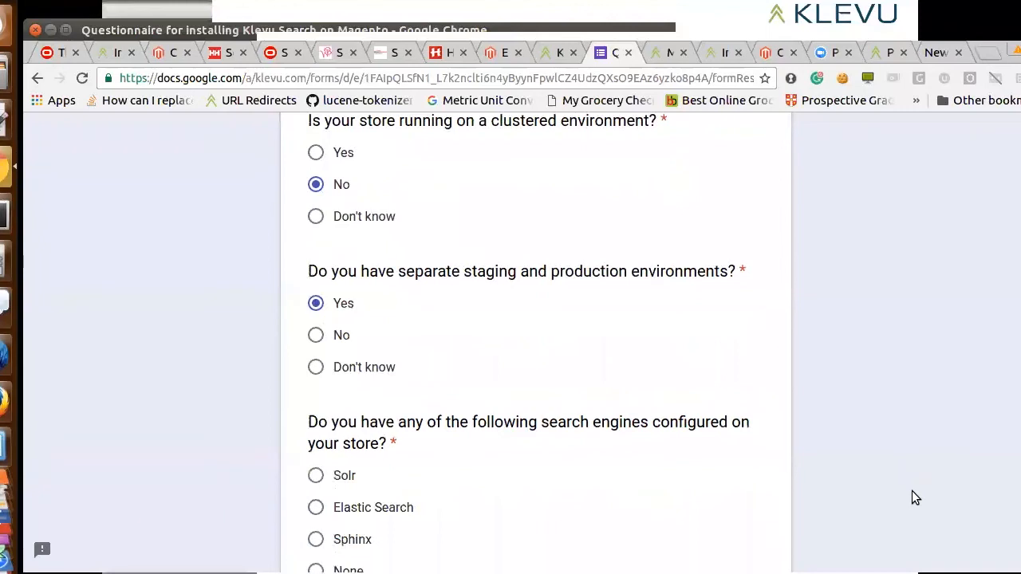
scroll(912, 491, down, 1)
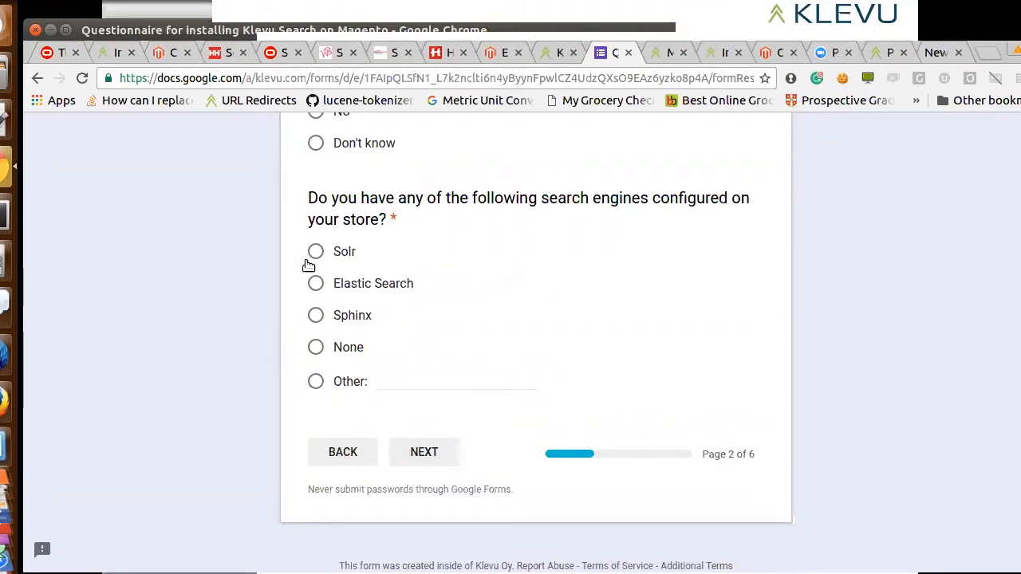
click(316, 349)
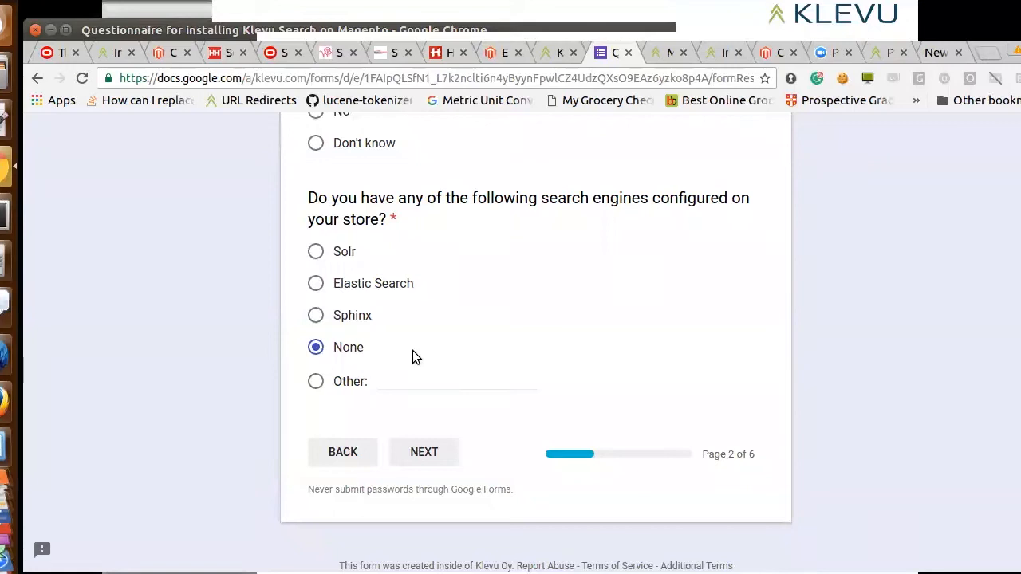
click(419, 448)
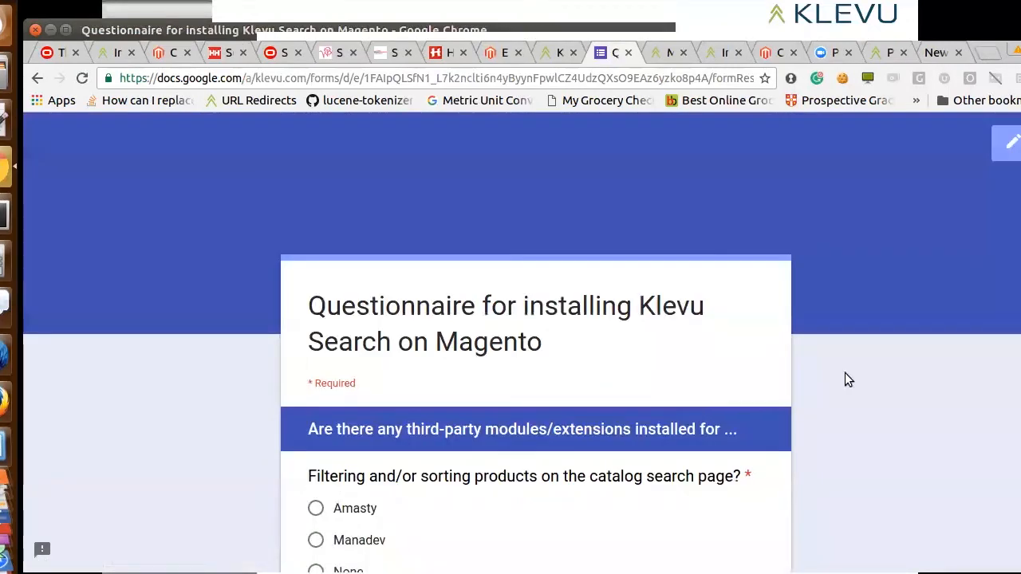
scroll(913, 360, down, 5)
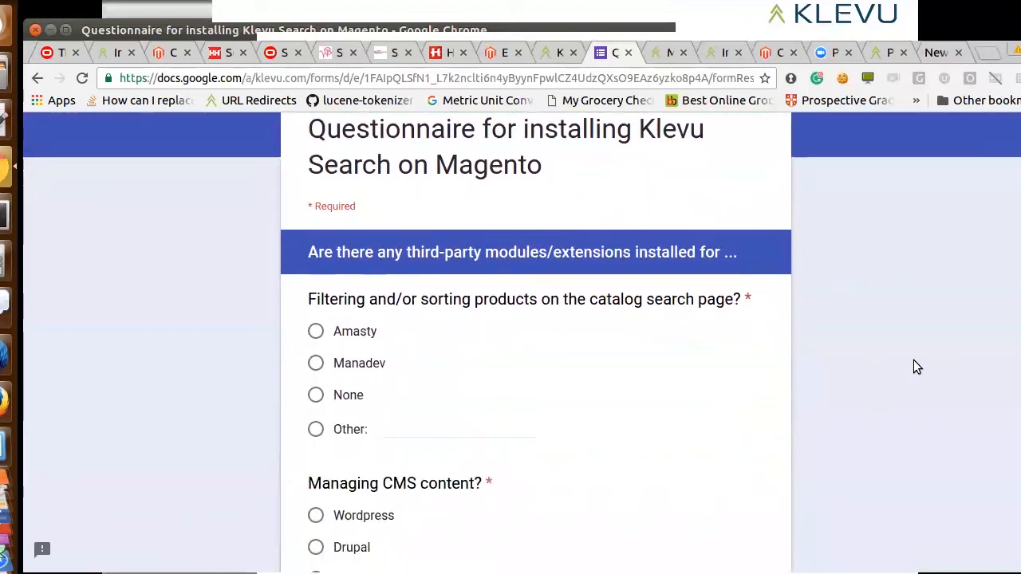
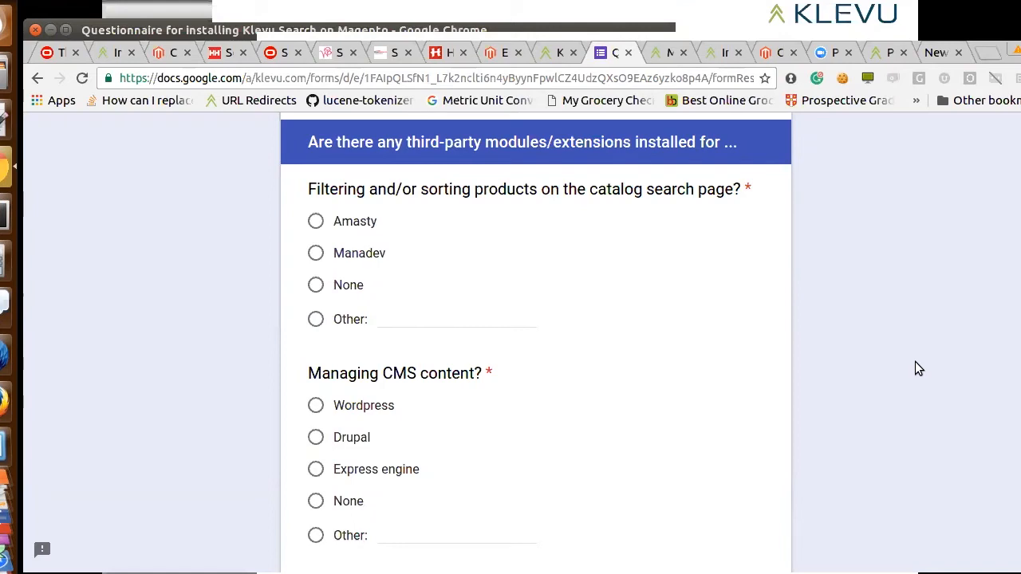
Answer 'None' for third-party modules for filtering/sorting products, managing CMS content and managing CRON, and continue to the following page
click(330, 292)
scroll(849, 344, down, 5)
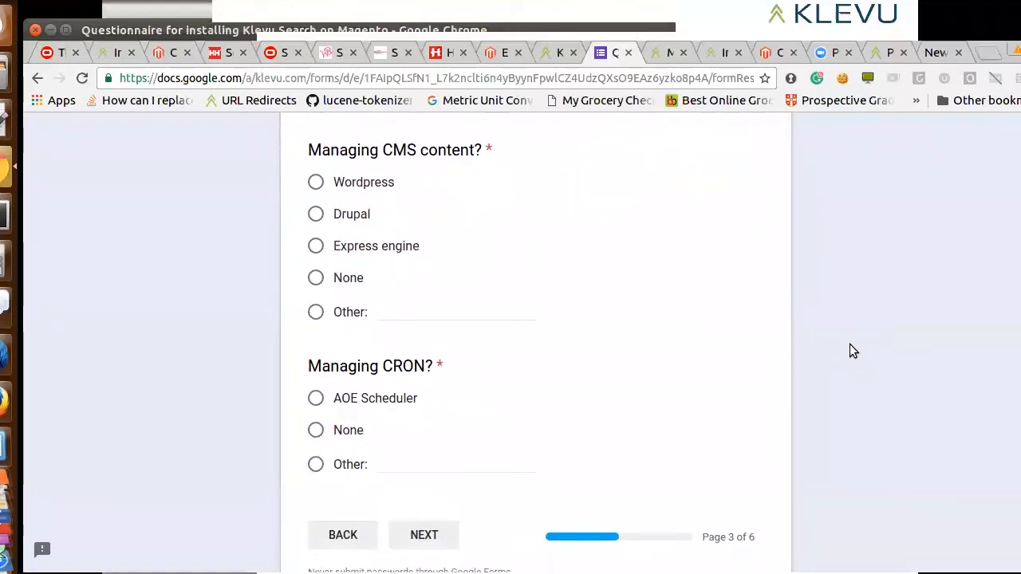
scroll(849, 343, down, 1)
scroll(850, 351, up, 1)
click(316, 277)
click(316, 430)
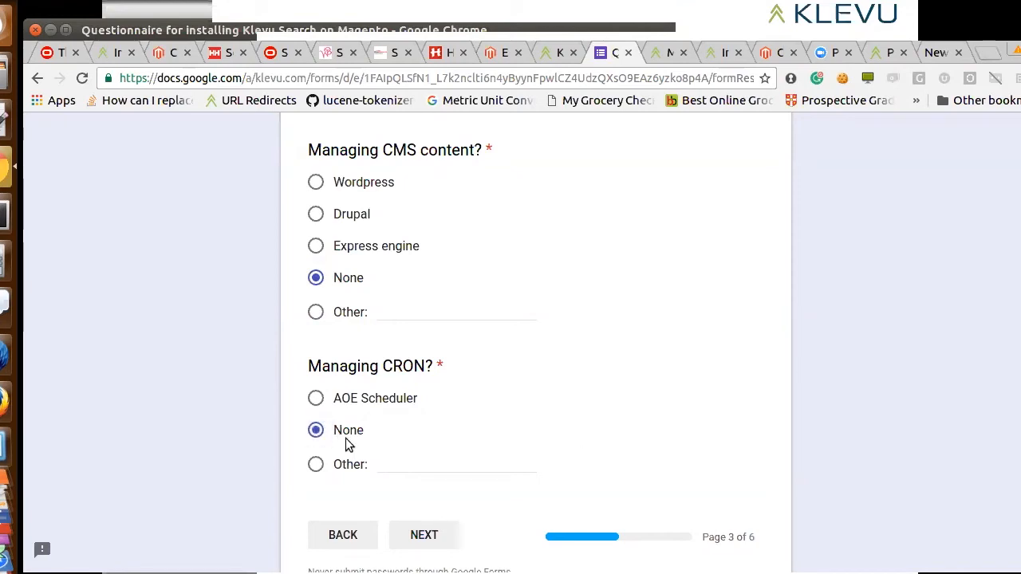
click(421, 535)
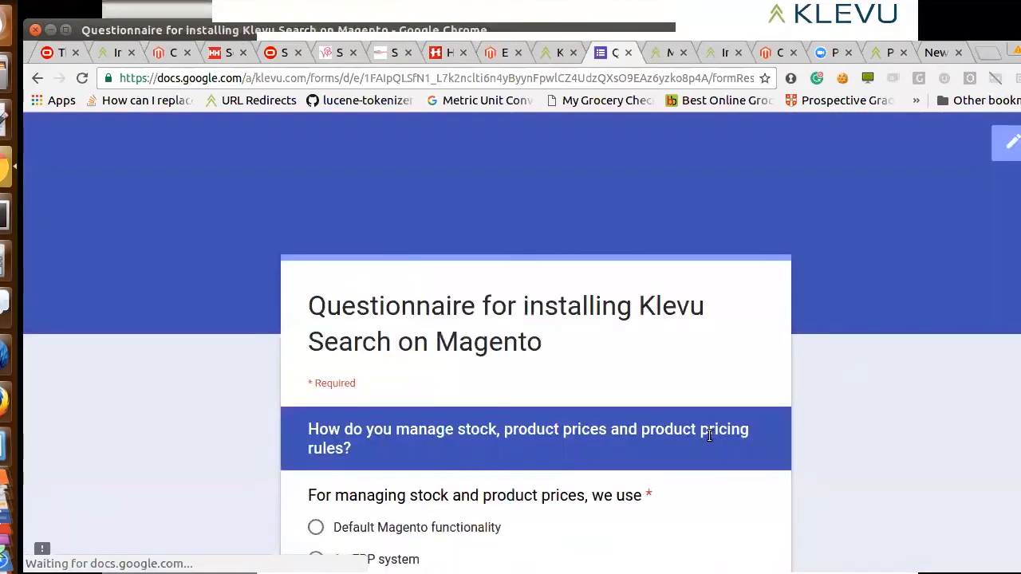
Answer 'Default Magento functionality' for managing stock and product prices
scroll(779, 357, down, 3)
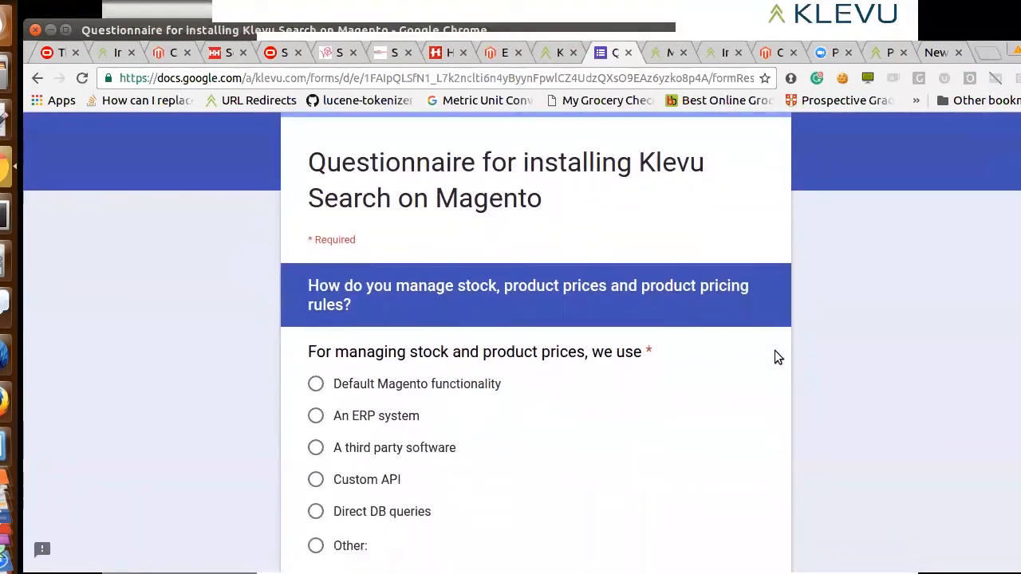
scroll(774, 351, down, 5)
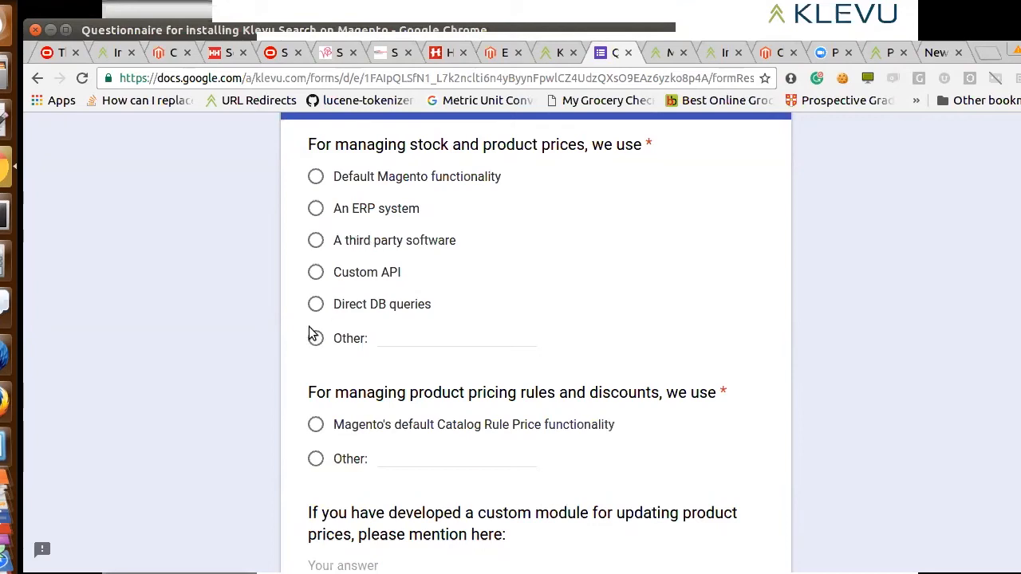
click(318, 185)
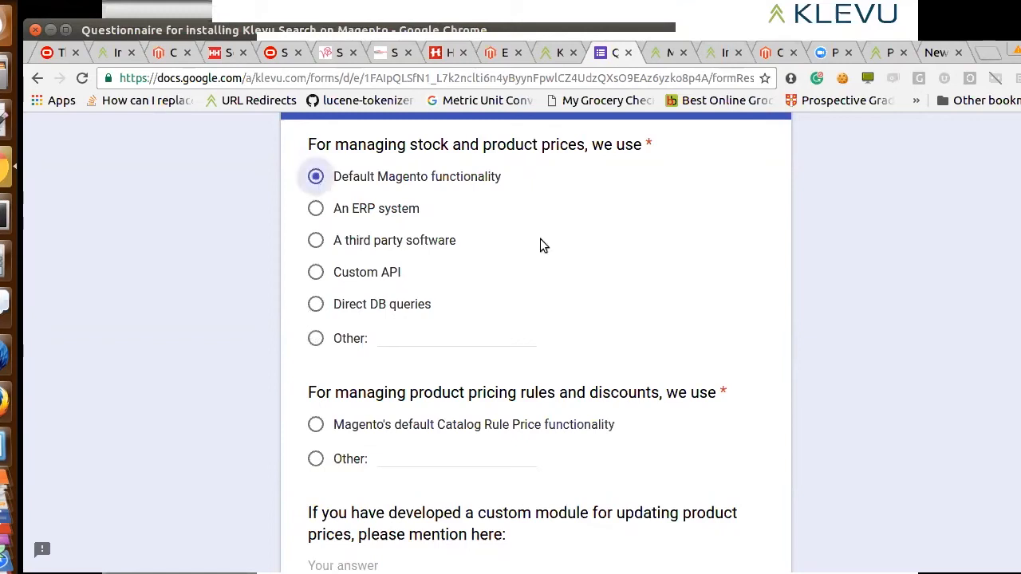
click(752, 304)
key(Down)
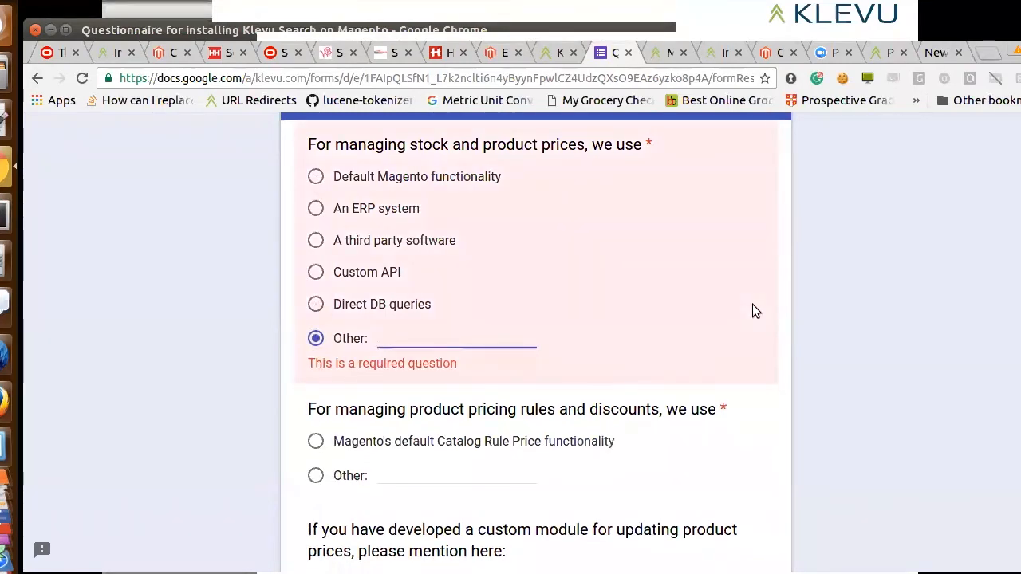
click(407, 179)
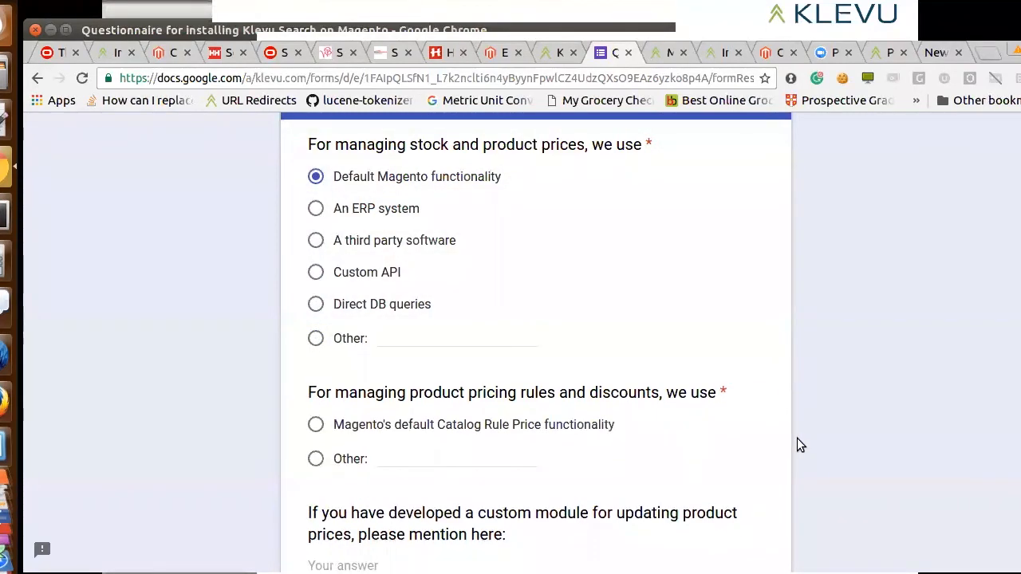
Answer 'Magento's default Catalog Rule Price functionality' for product pricing rules and discounts, and continue to the update frequency page
scroll(796, 438, down, 5)
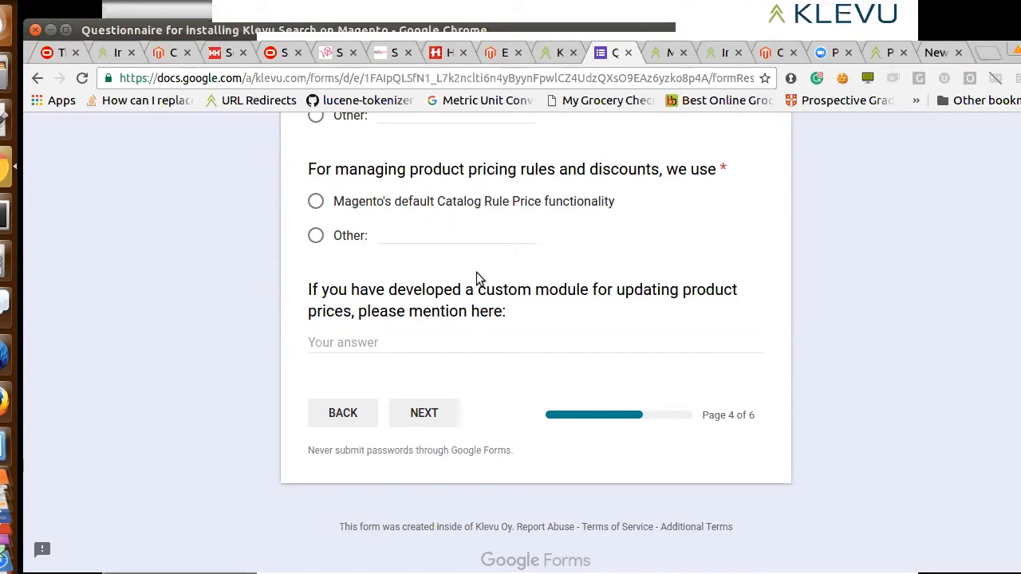
click(323, 238)
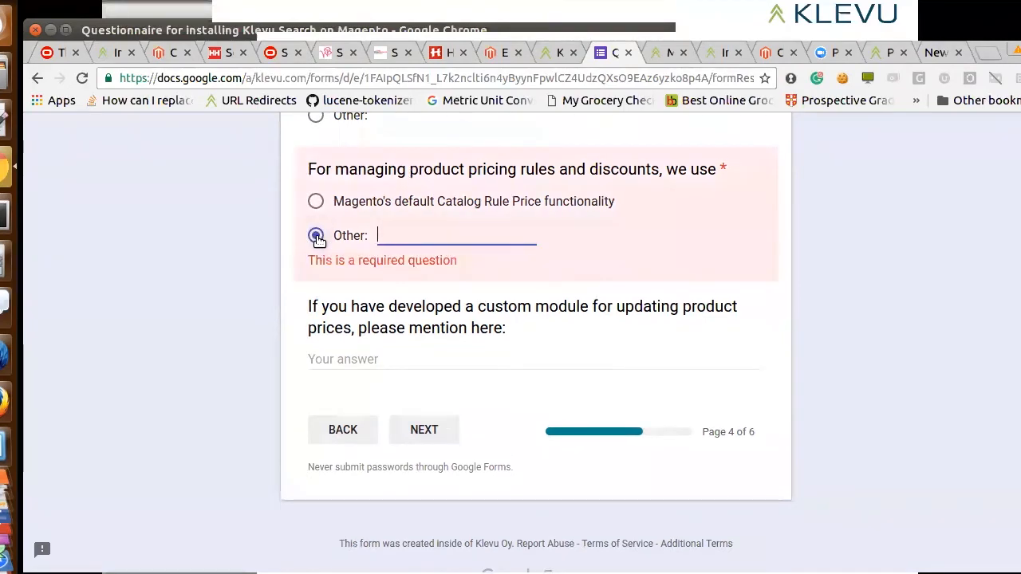
click(318, 205)
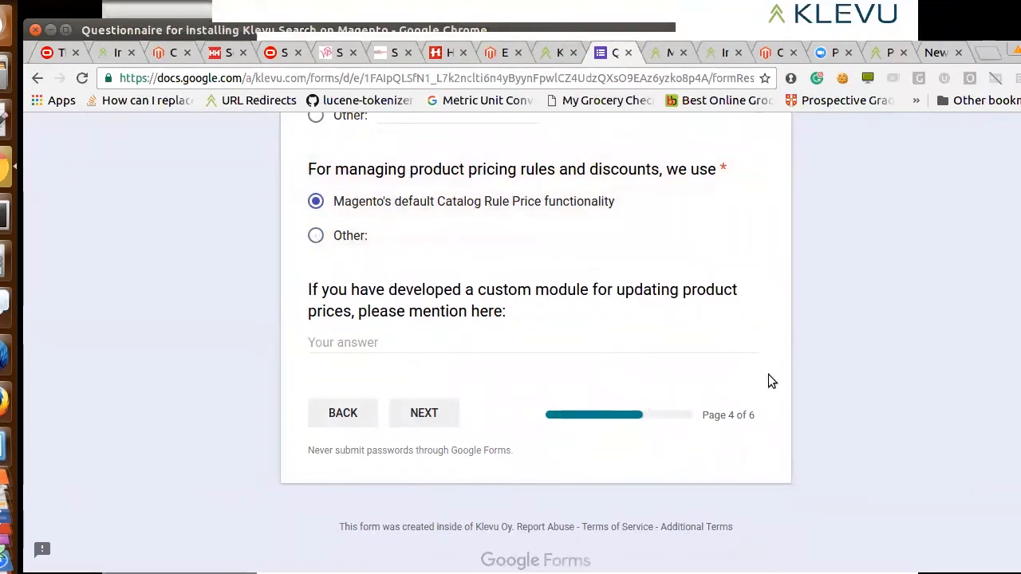
click(414, 418)
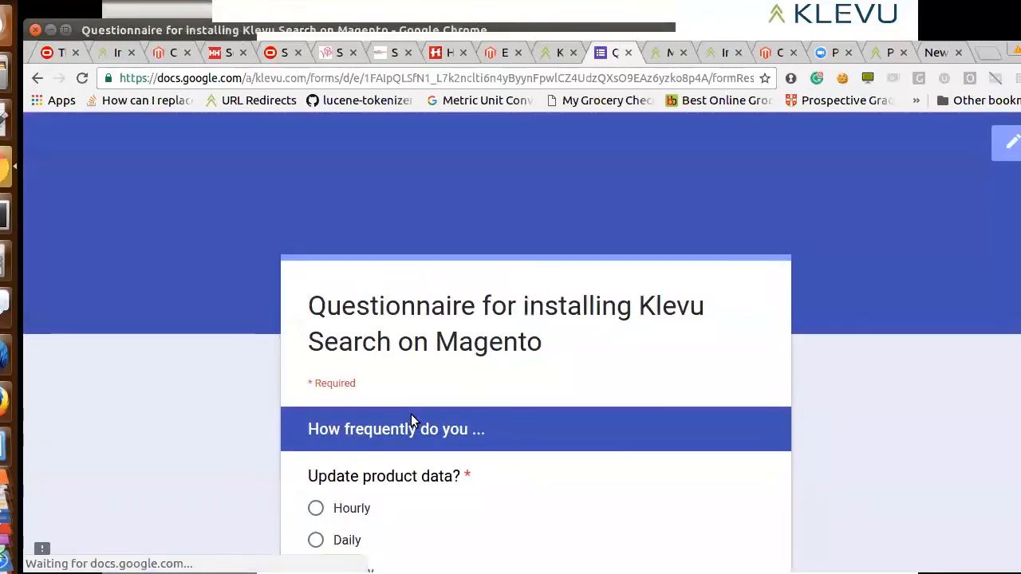
Answer 'Weekly' for updating product data and 'Manually' for rebuilding Magento indices
scroll(811, 423, down, 5)
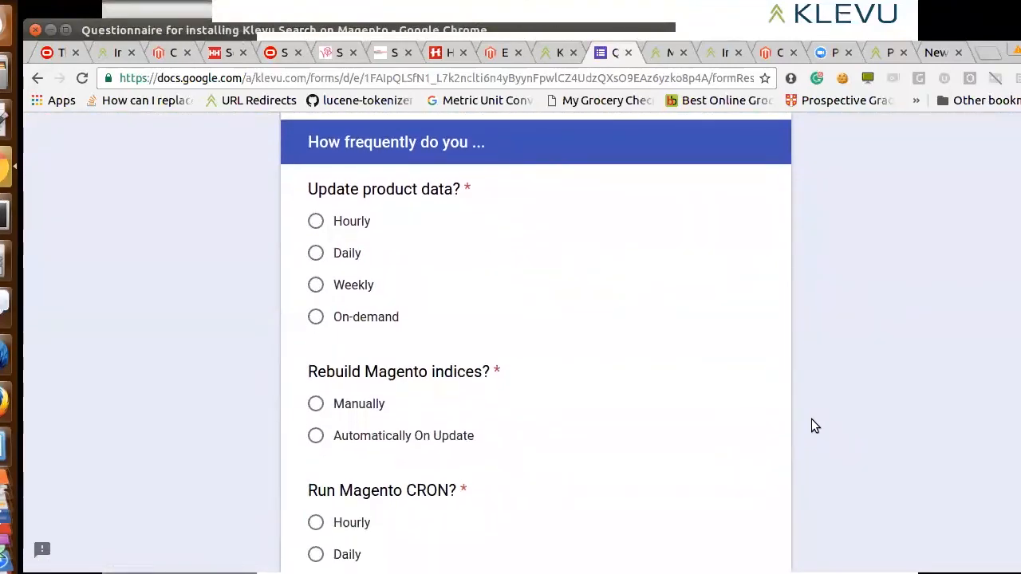
scroll(811, 420, down, 1)
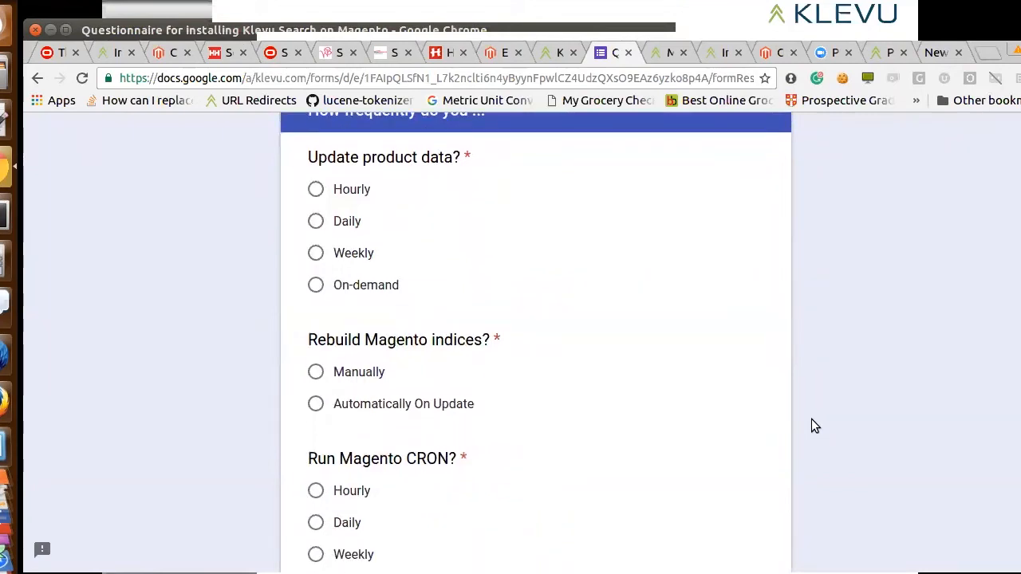
click(317, 192)
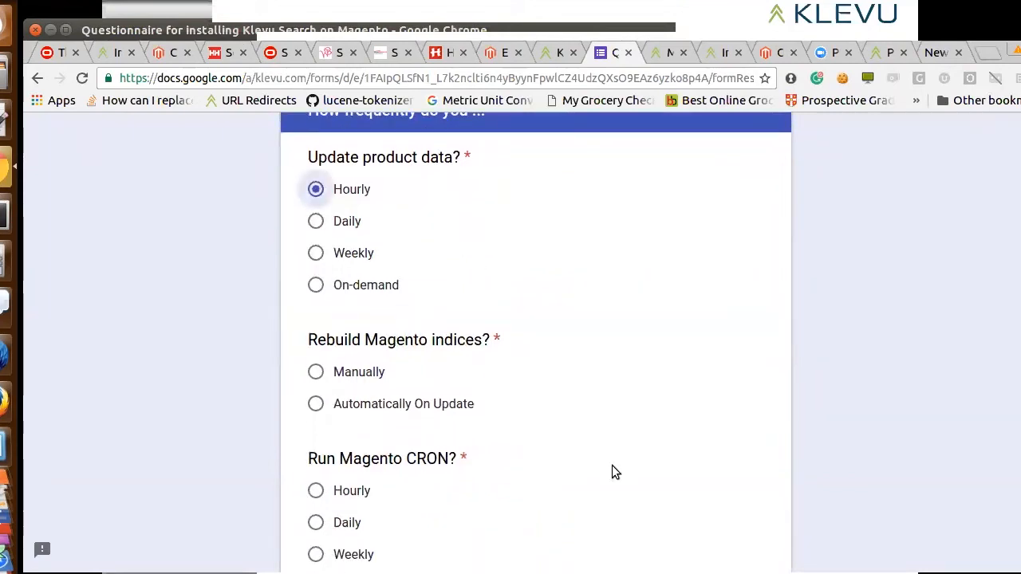
click(335, 262)
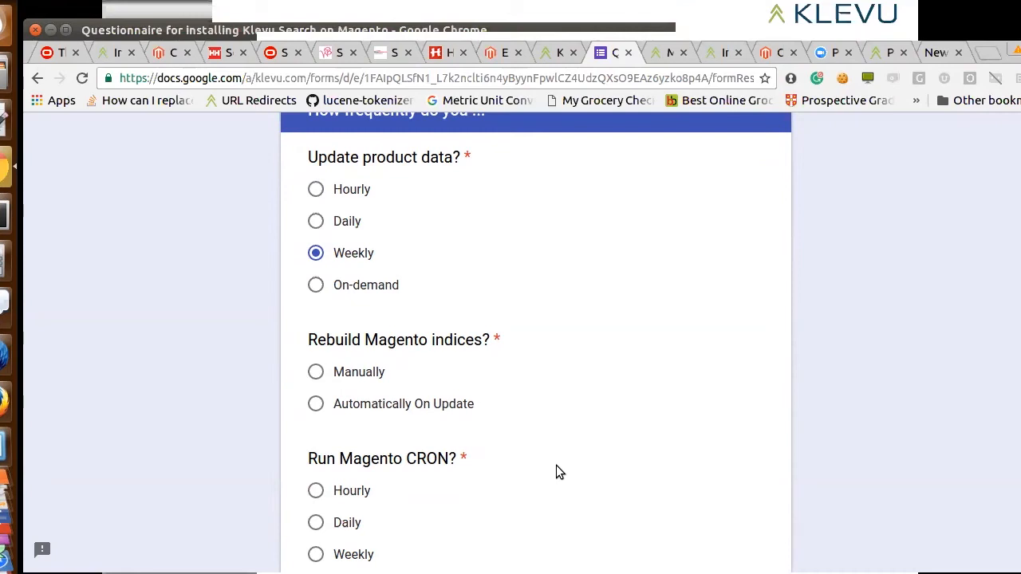
click(316, 371)
key(Down)
key(Up)
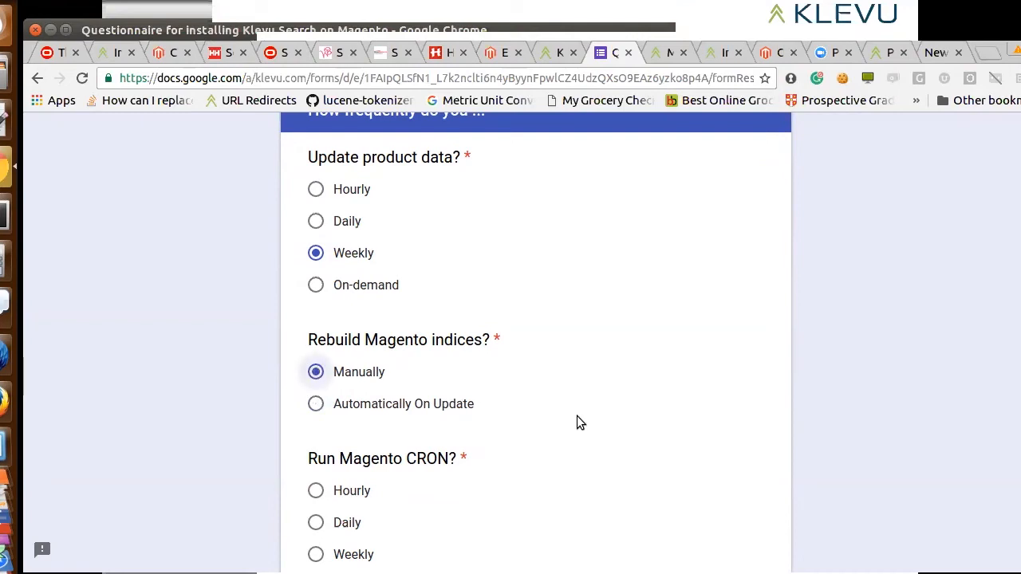
Answer 'Hourly' for running Magento CRON and submit the questionnaire with the final comments question left blank
key(Tab)
key(space)
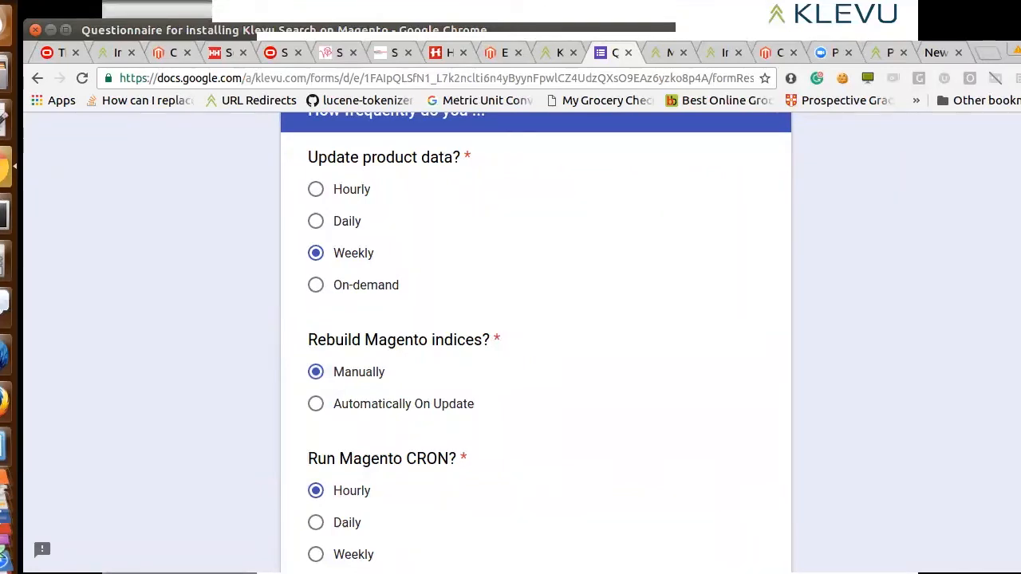
scroll(439, 456, down, 5)
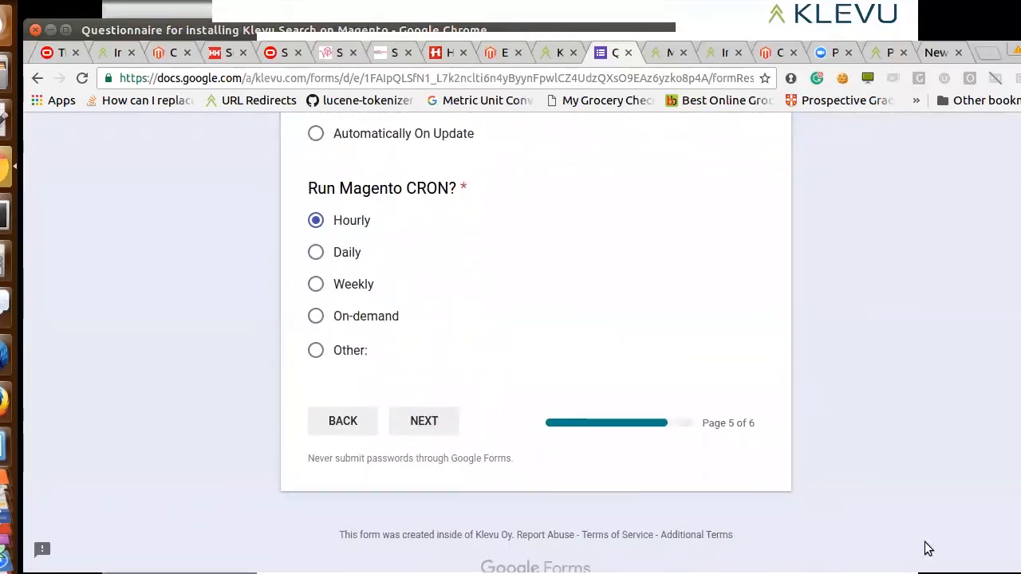
click(423, 421)
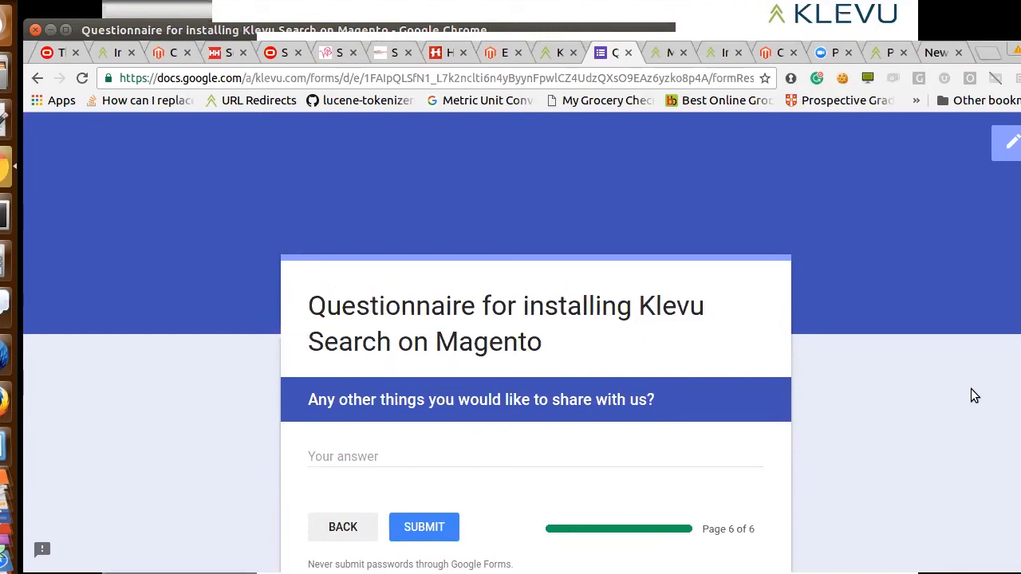
click(408, 525)
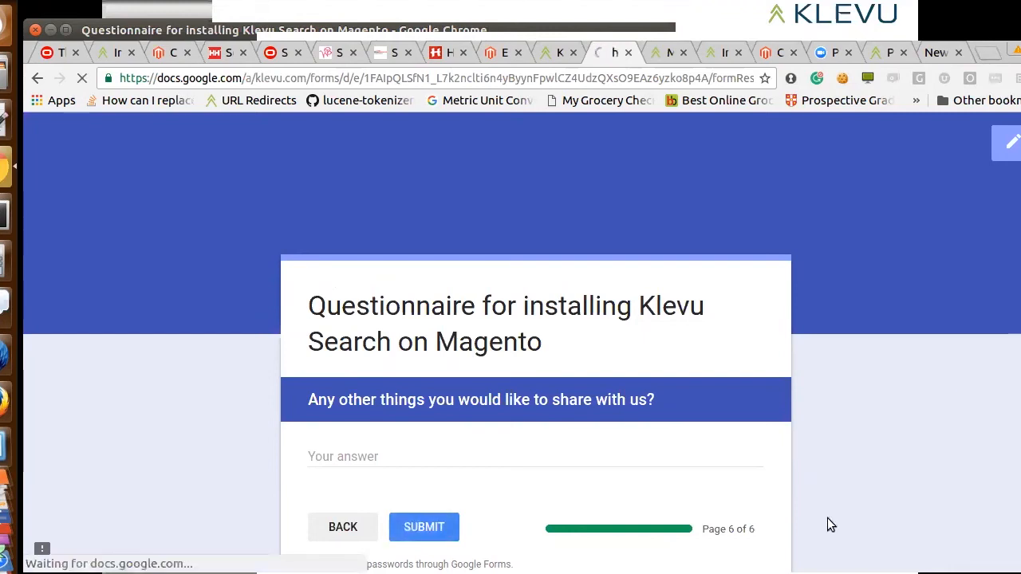
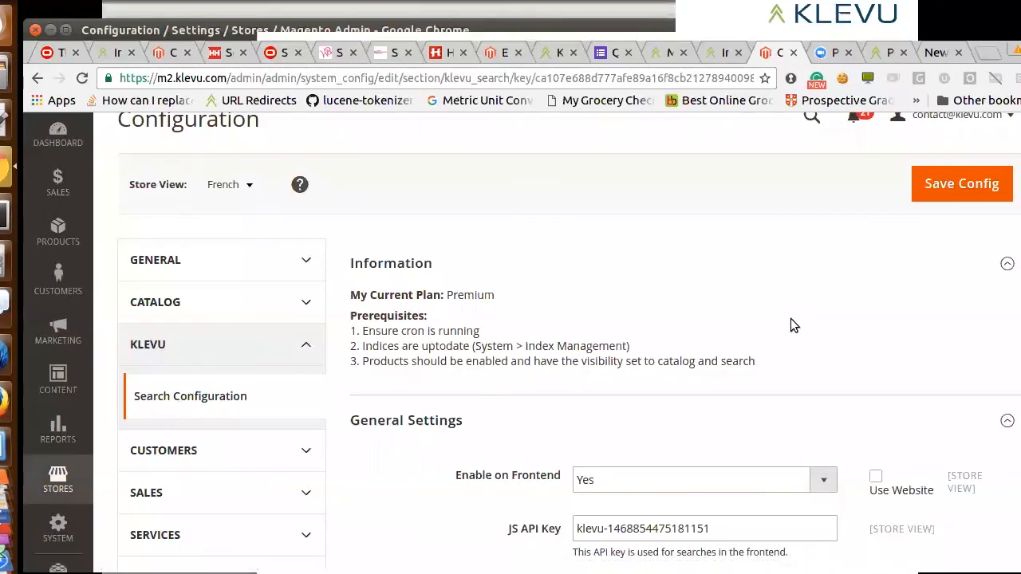
Review the French store view's Klevu configuration, from General Settings through data sync, search result page, product attribute and Add To Cart Button settings
scroll(792, 323, down, 3)
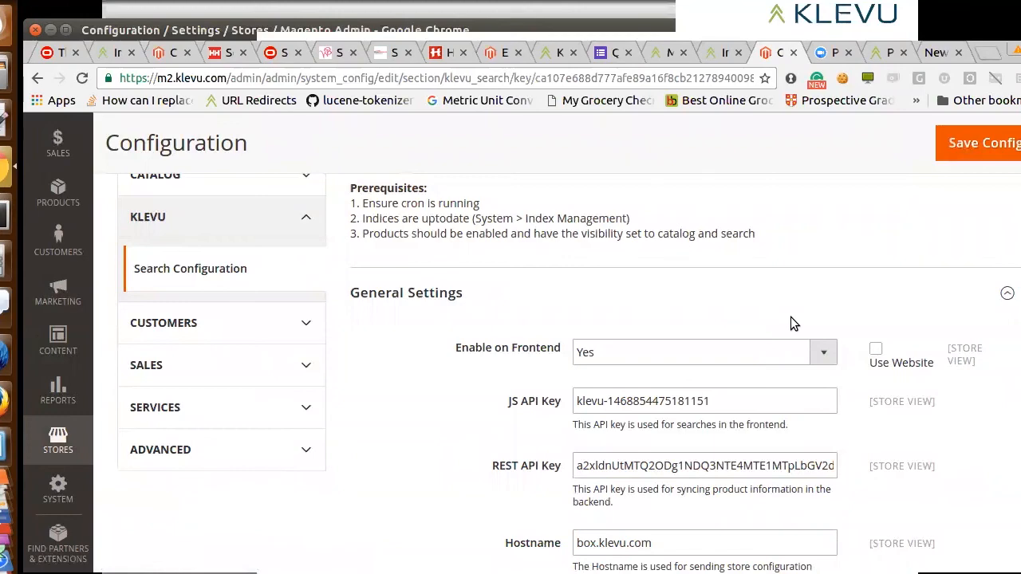
scroll(790, 323, down, 4)
scroll(792, 319, down, 11)
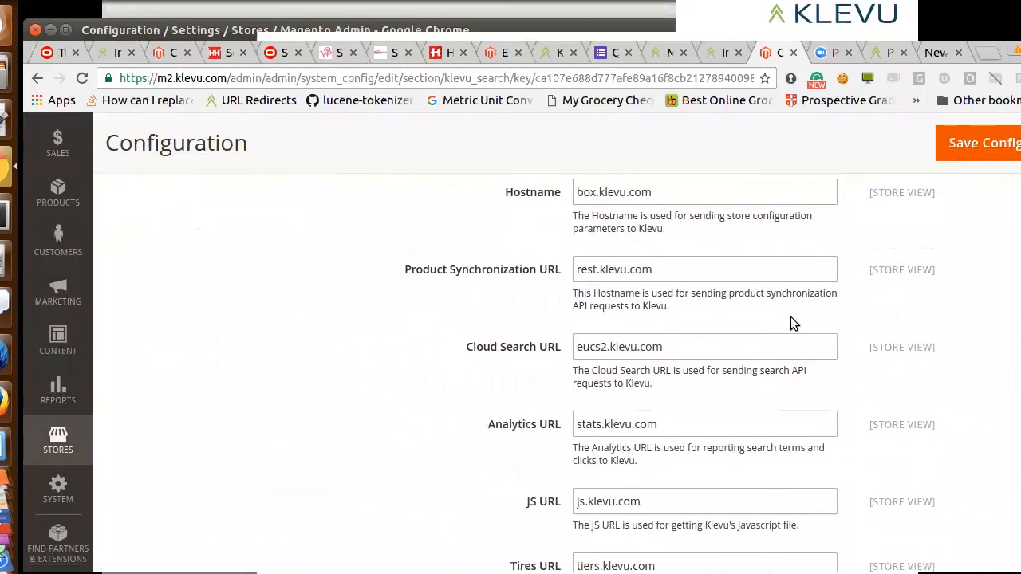
scroll(792, 319, down, 5)
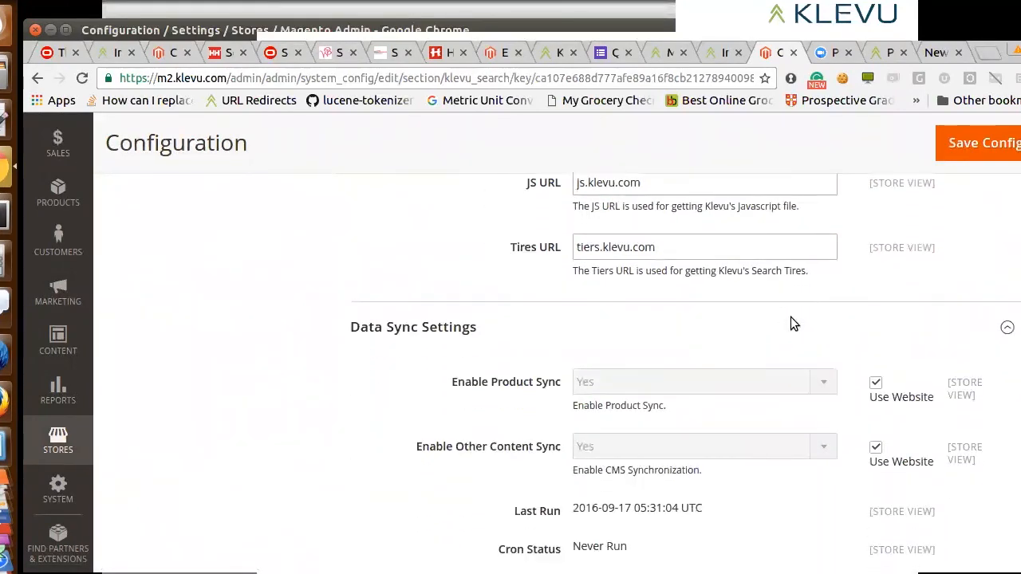
scroll(792, 319, down, 9)
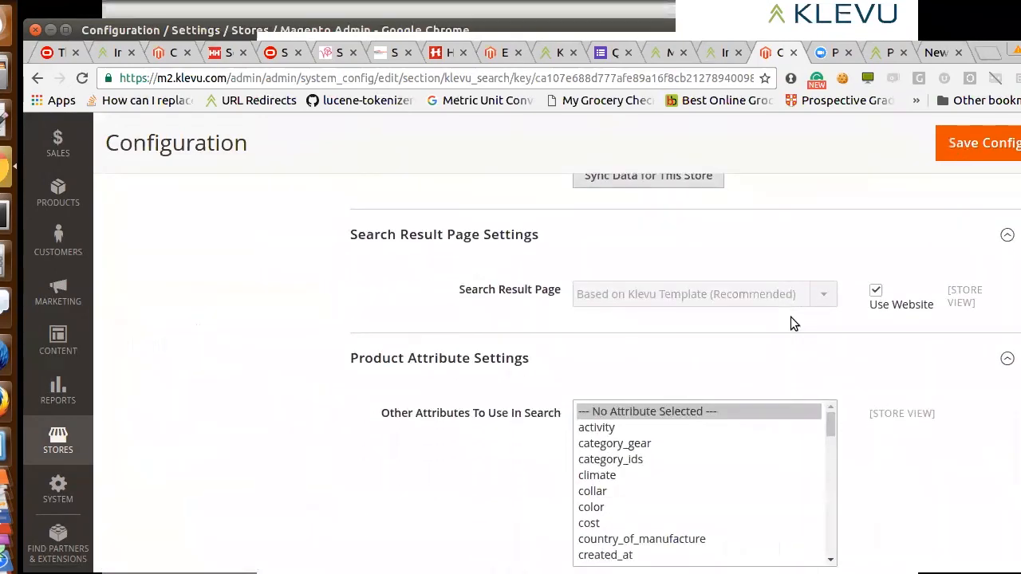
scroll(792, 321, down, 8)
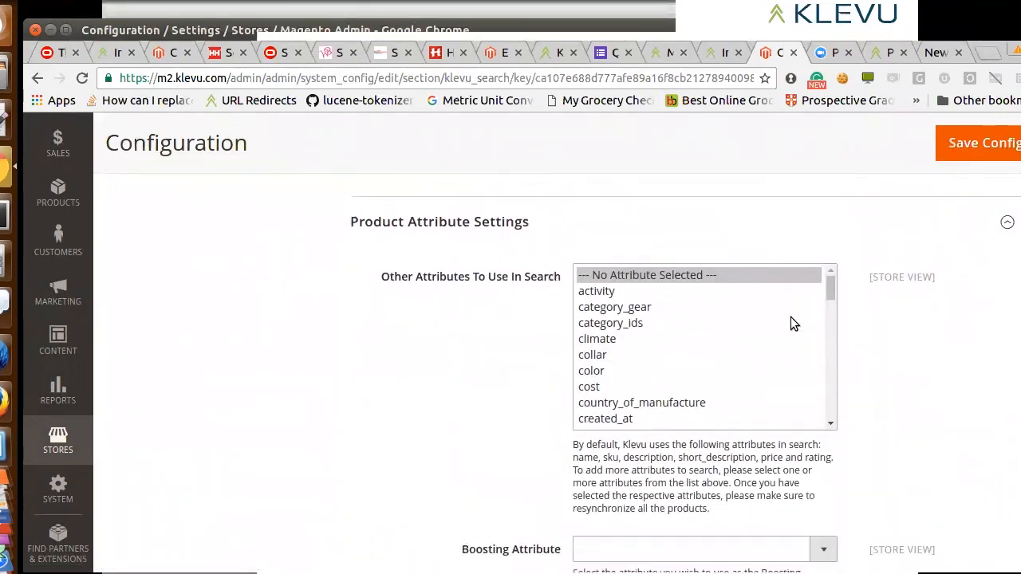
scroll(792, 321, down, 2)
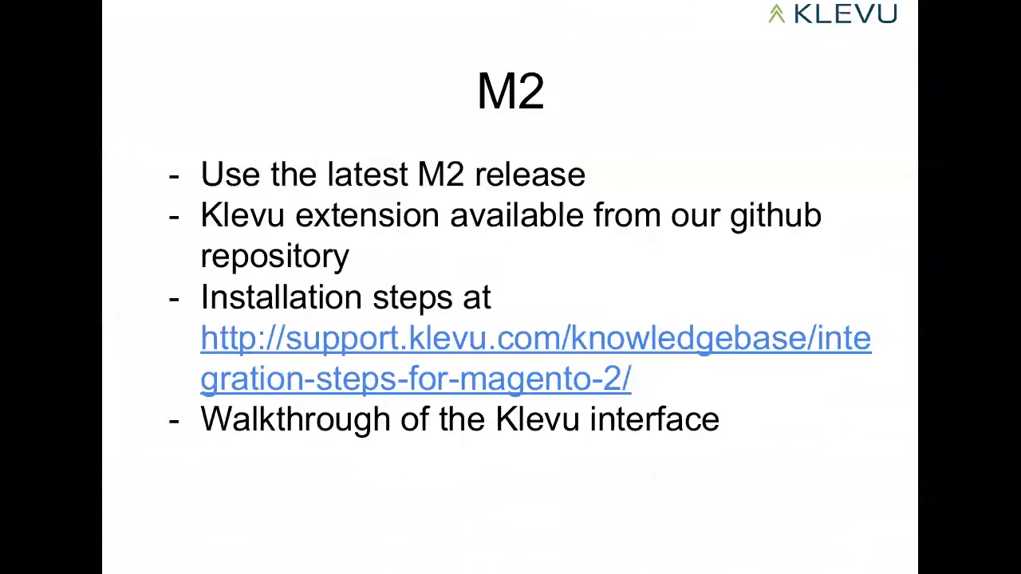
End the slideshow after its closing Questions & Comments slide and switch back to the Magento configuration in Chrome
key(Right)
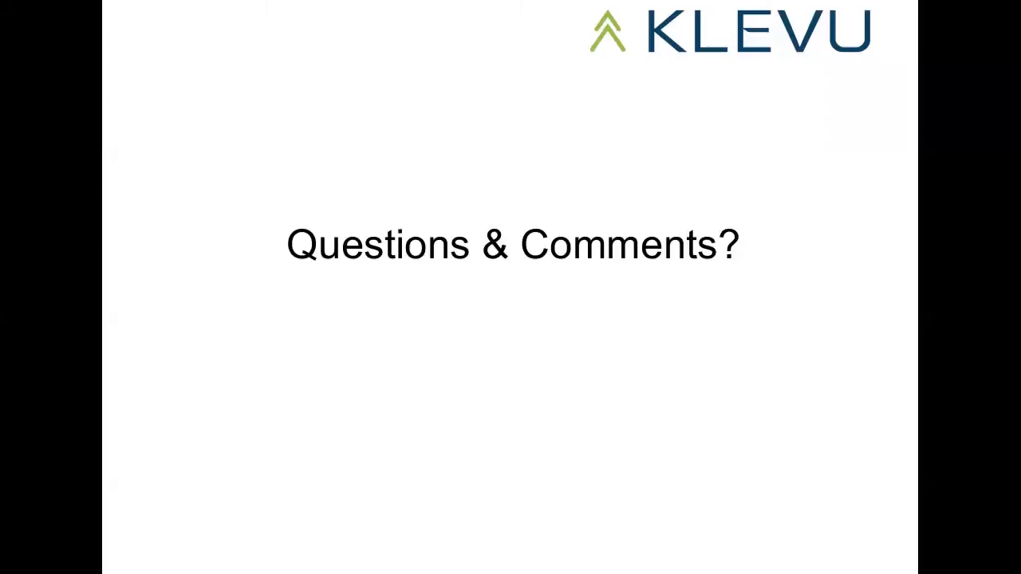
key(Escape)
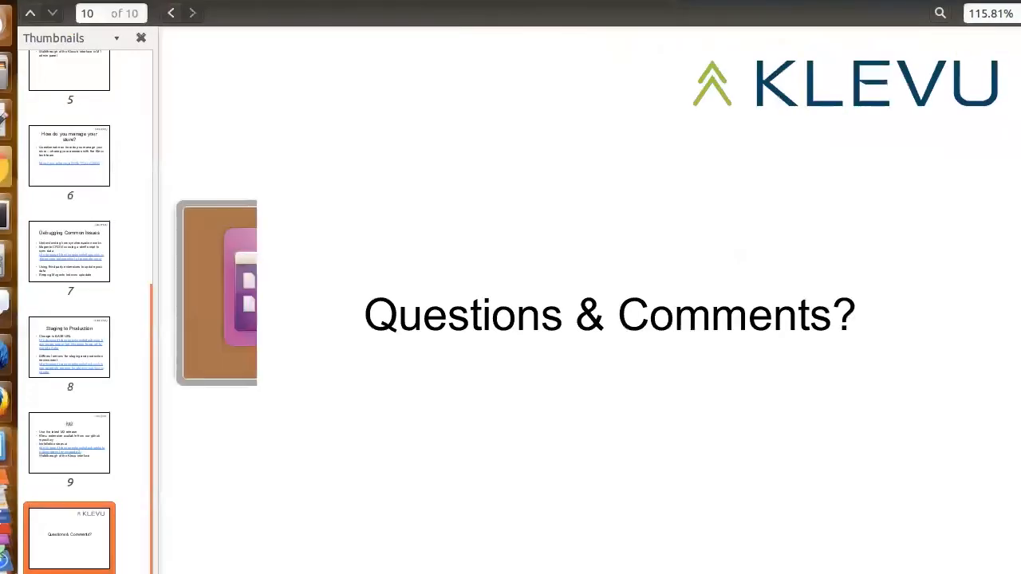
key(alt+Tab)
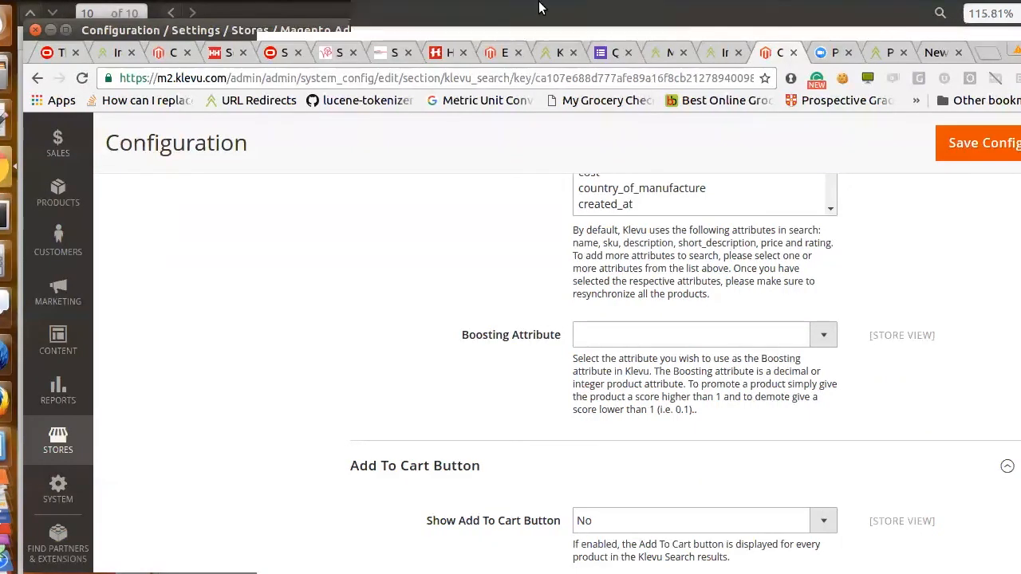
click(786, 11)
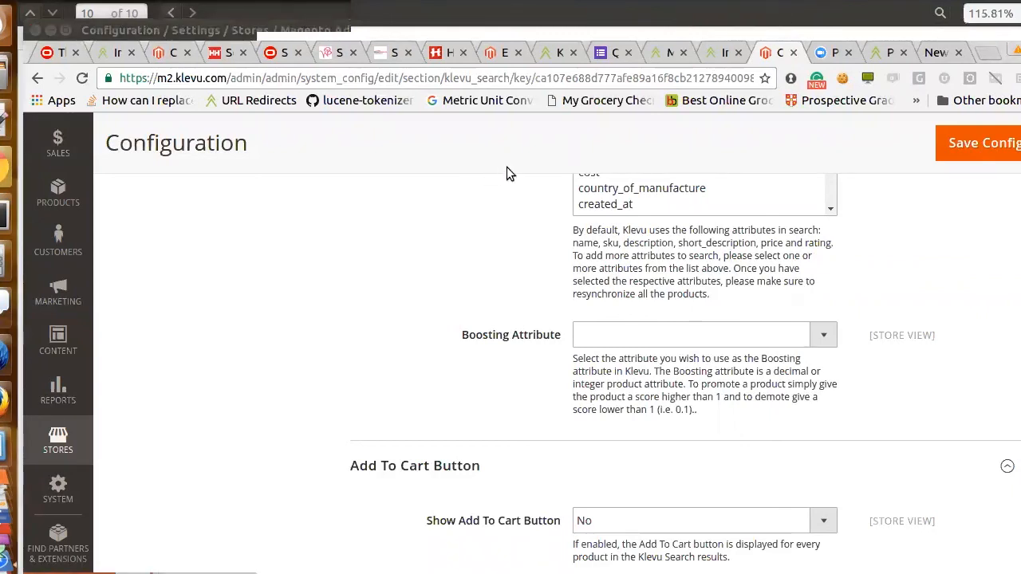